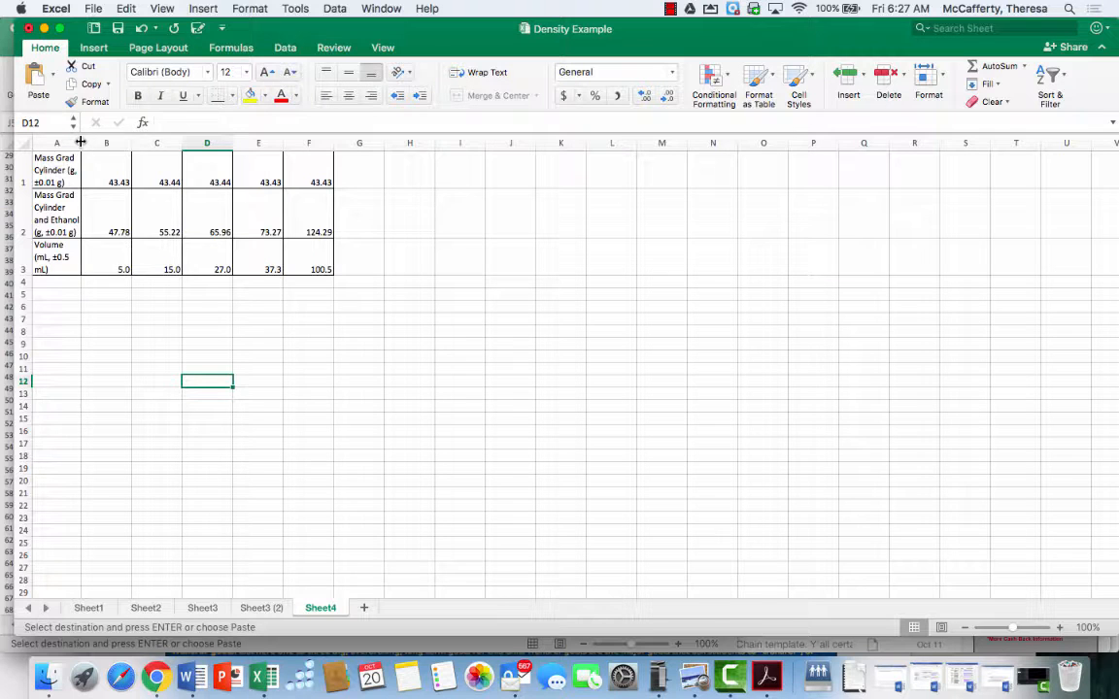
# Widen column A so the row labels fit on a single line
pyautogui.moveTo(80, 141); pyautogui.dragTo(172, 145)
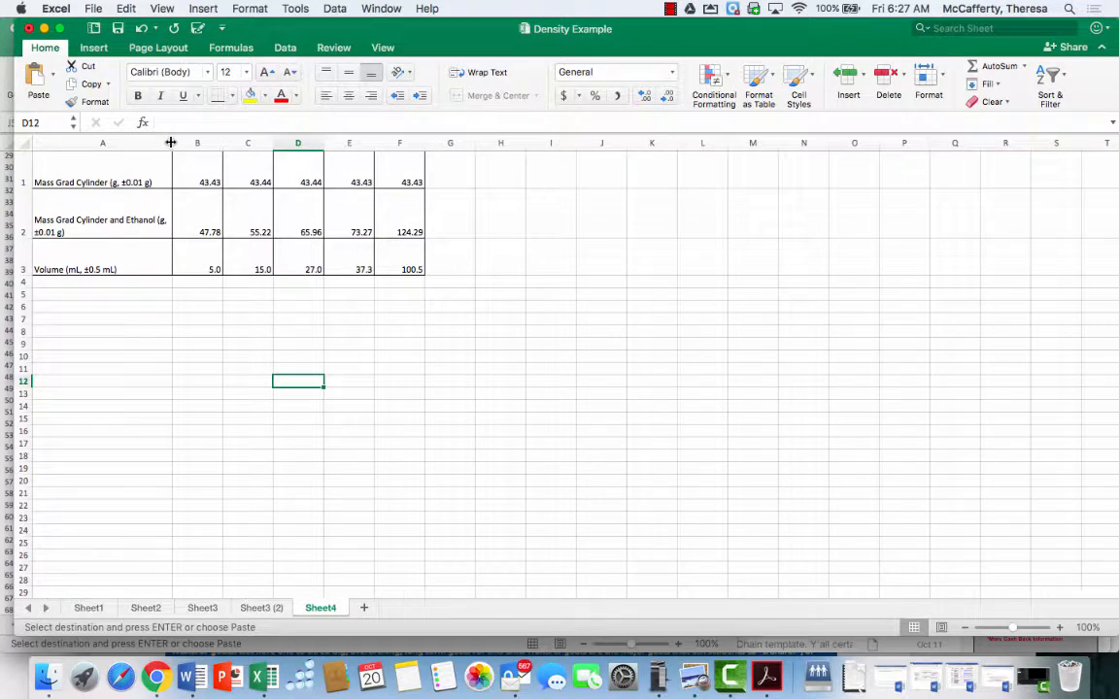
pyautogui.moveTo(171, 143); pyautogui.dragTo(215, 144)
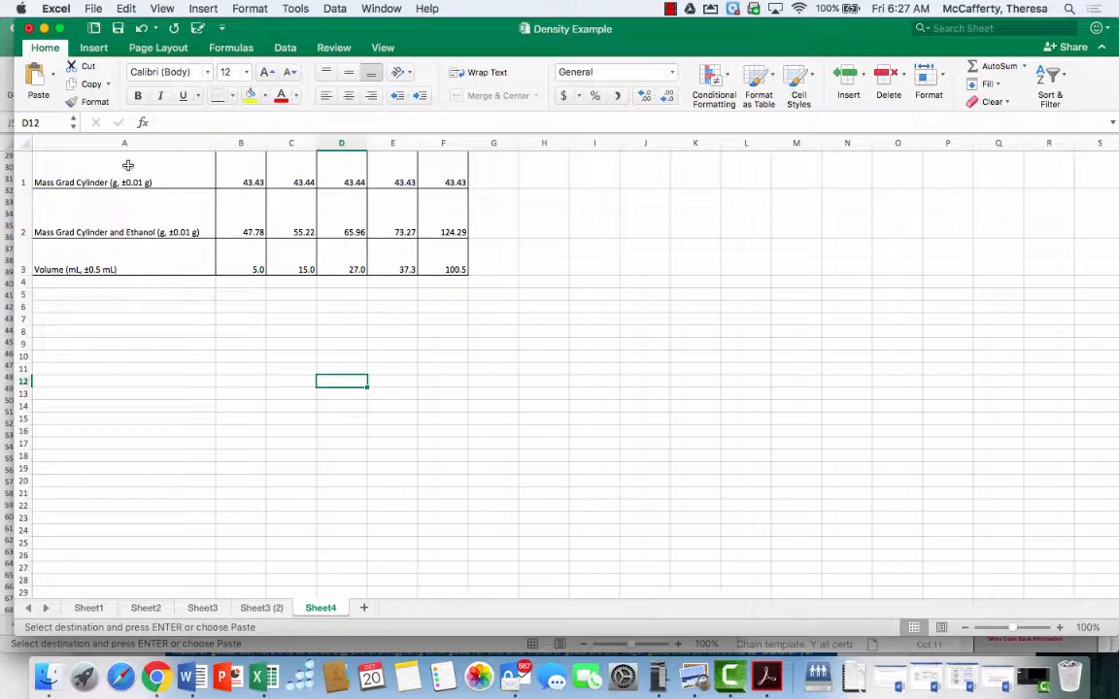
# Insert a blank row above the first row of the data table
pyautogui.click(23, 167)
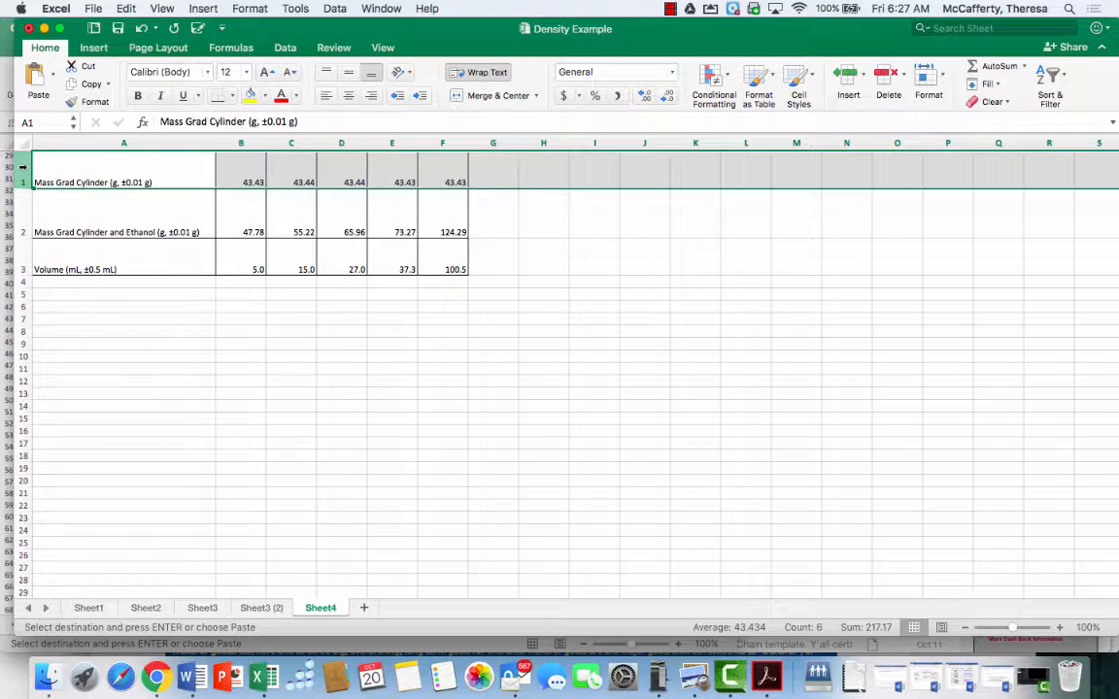
pyautogui.rightClick(24, 170)
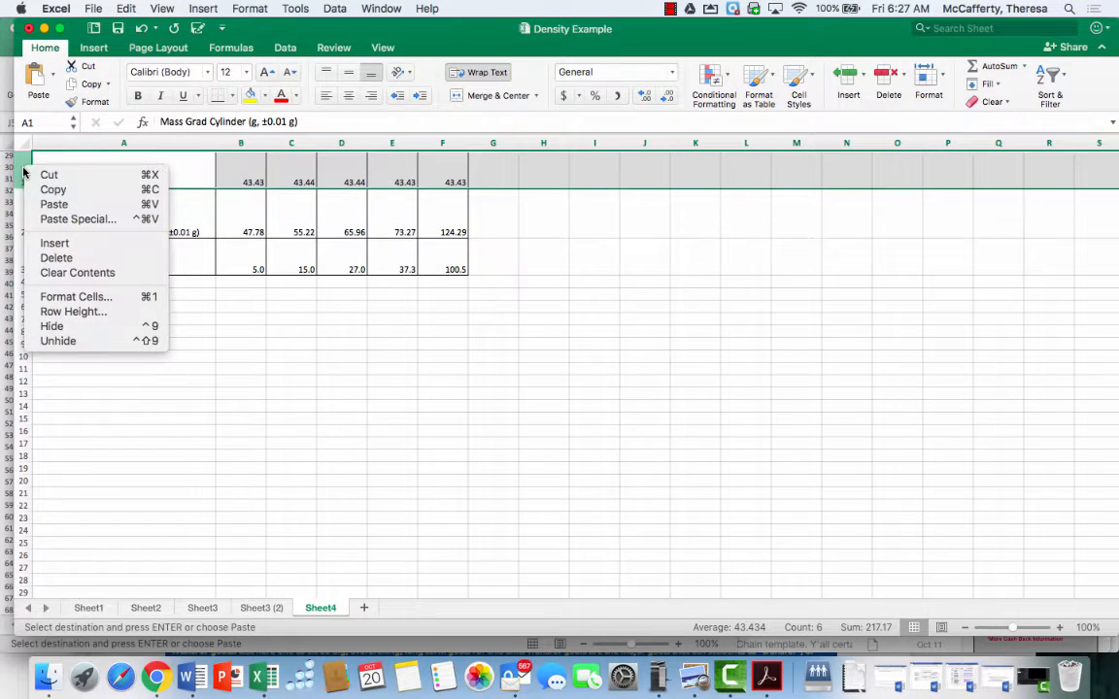
pyautogui.click(33, 245)
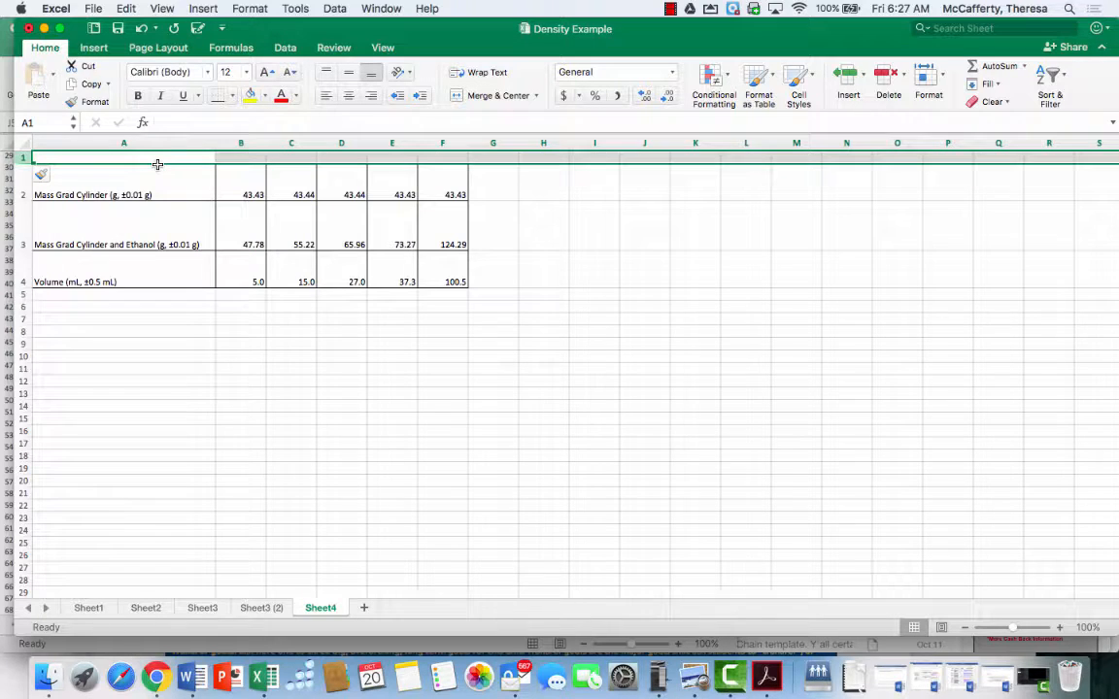
# Enter the title "Data Table: Mass and Volume Ethanol and Graduated Cylinder" in cell A1
pyautogui.click(73, 157)
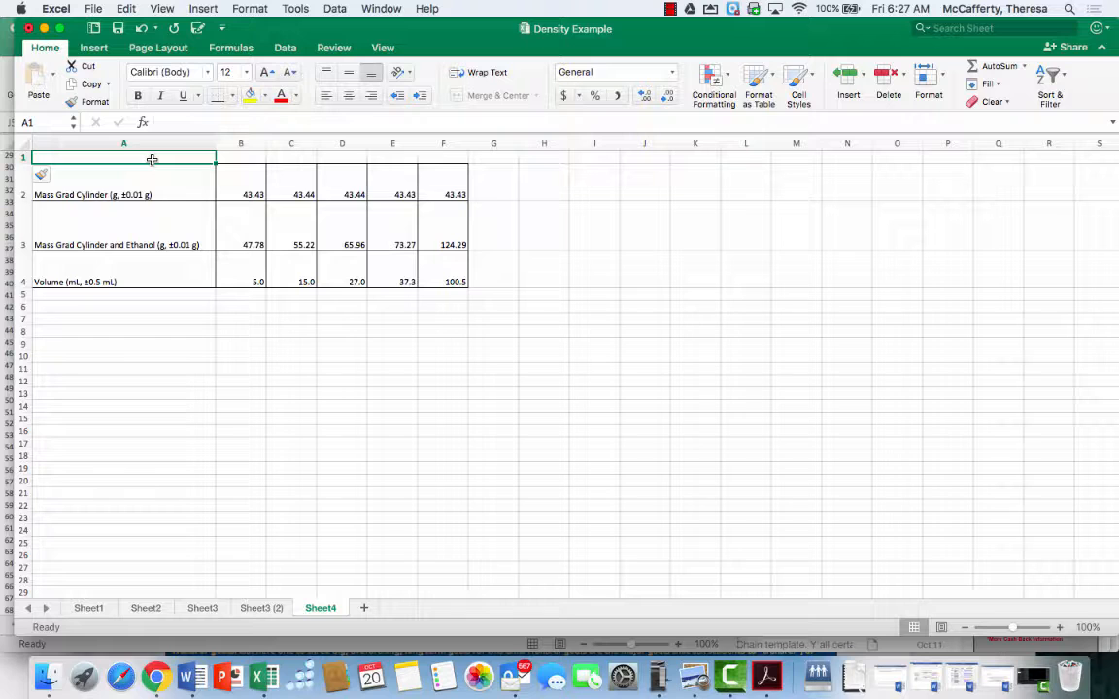
pyautogui.write('Data')
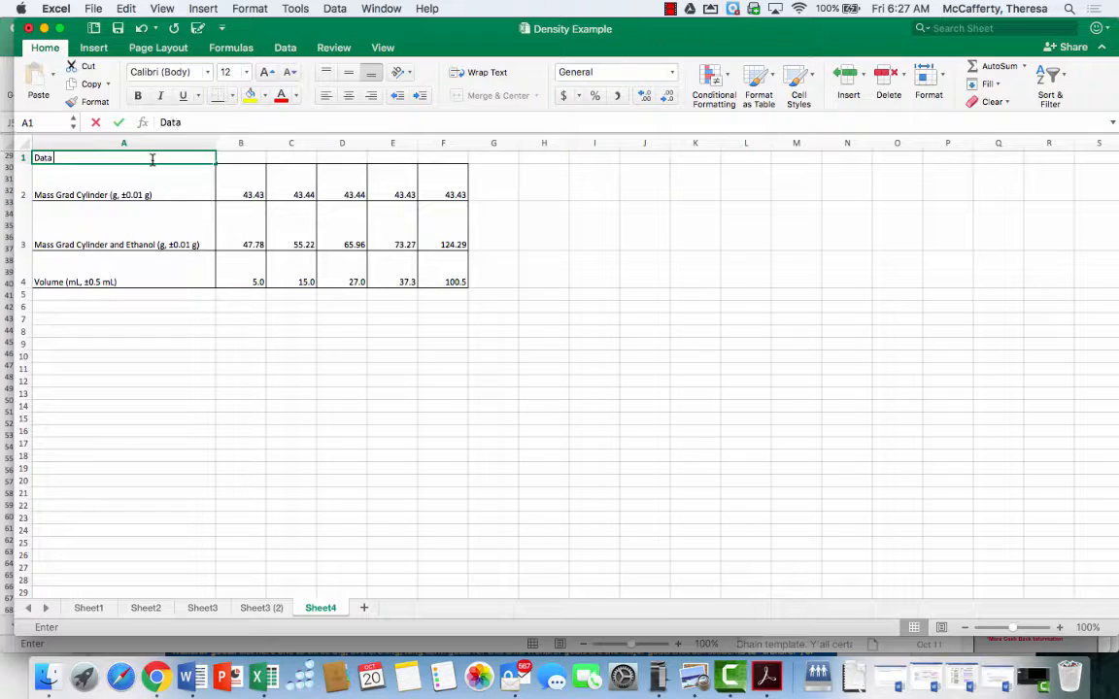
pyautogui.write(' Table:')
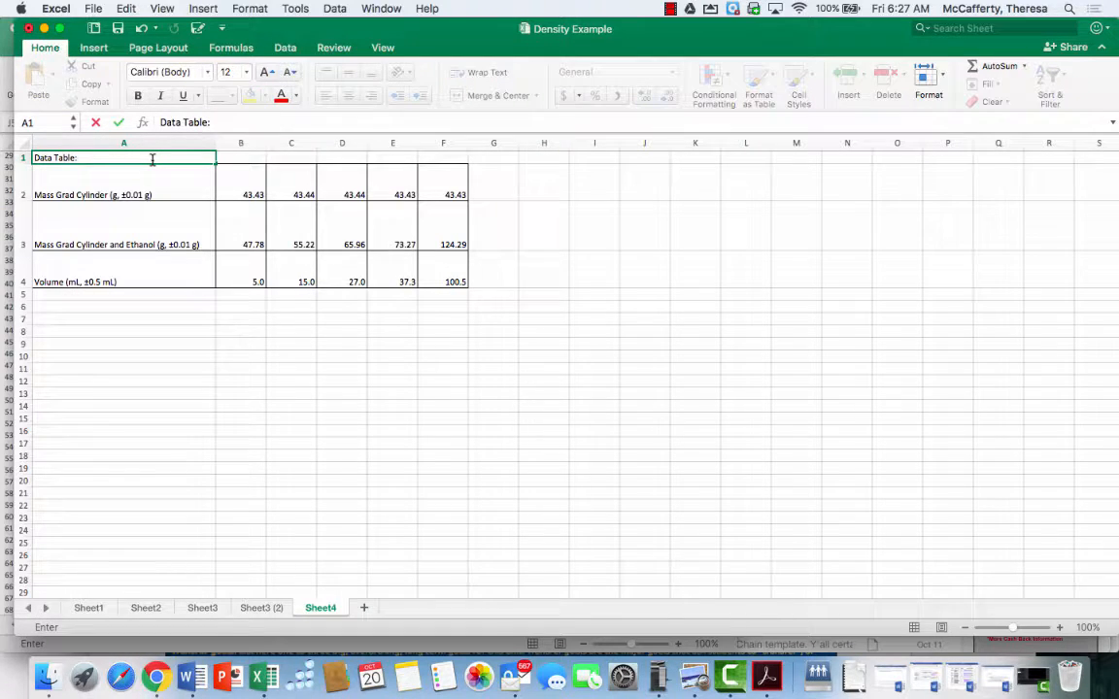
pyautogui.write('  Mass and Volume of O')
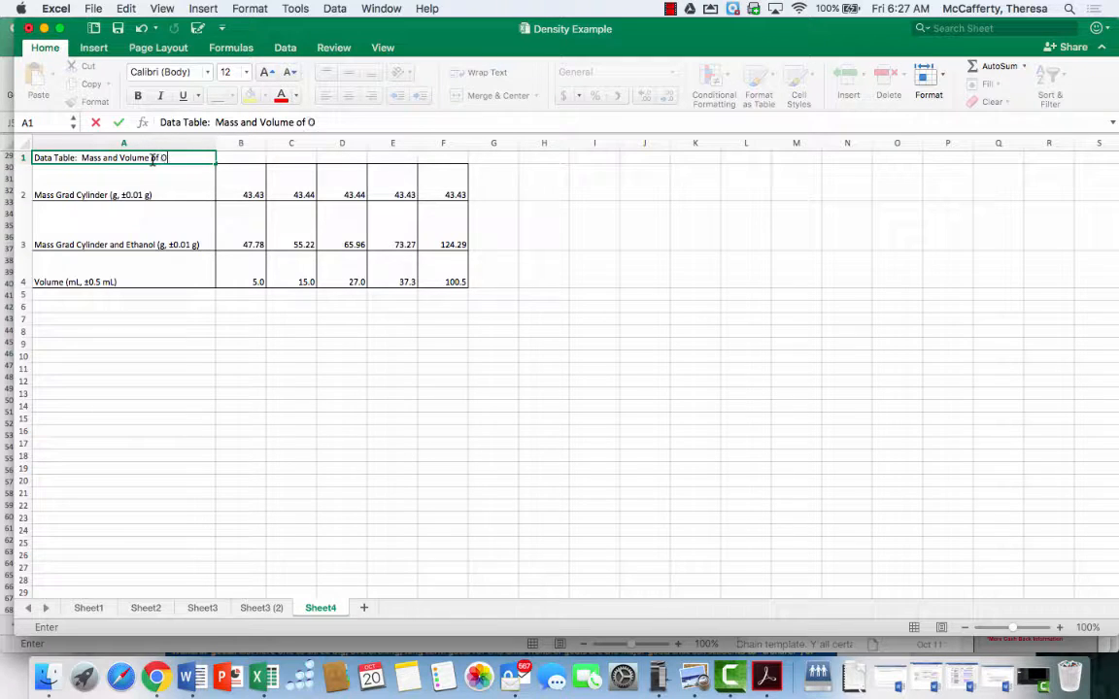
pyautogui.press('BackSpace')
pyautogui.press('BackSpace')
pyautogui.press('BackSpace')
pyautogui.write('Eh')
pyautogui.write('han')
pyautogui.write('ol and Gra')
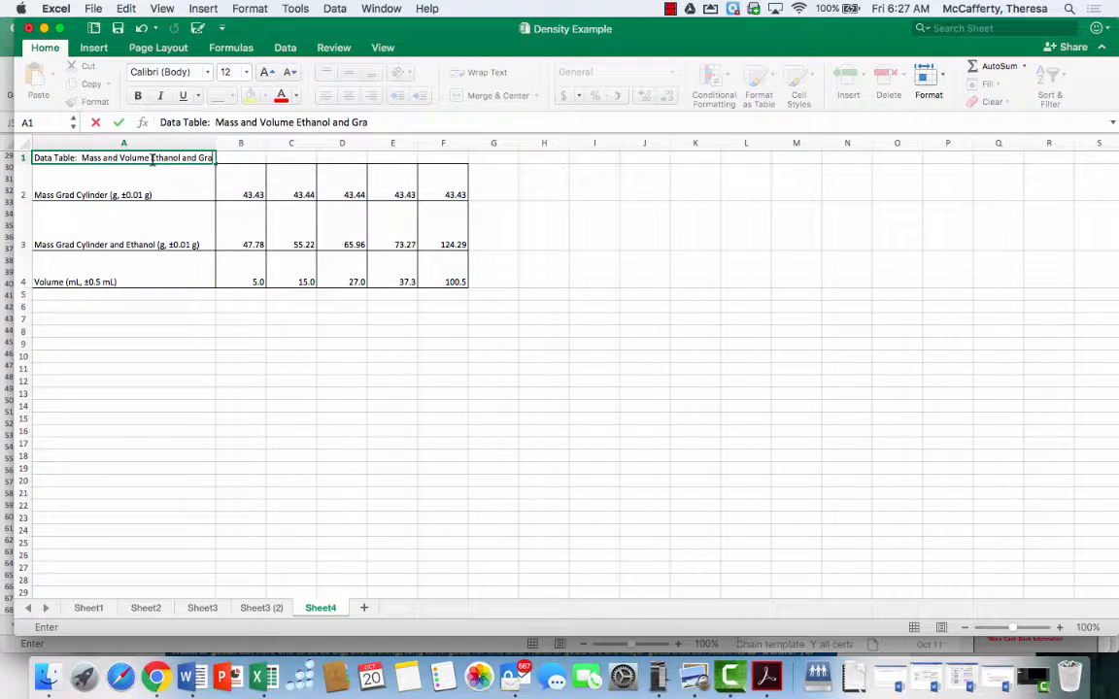
pyautogui.write('duated Cylin')
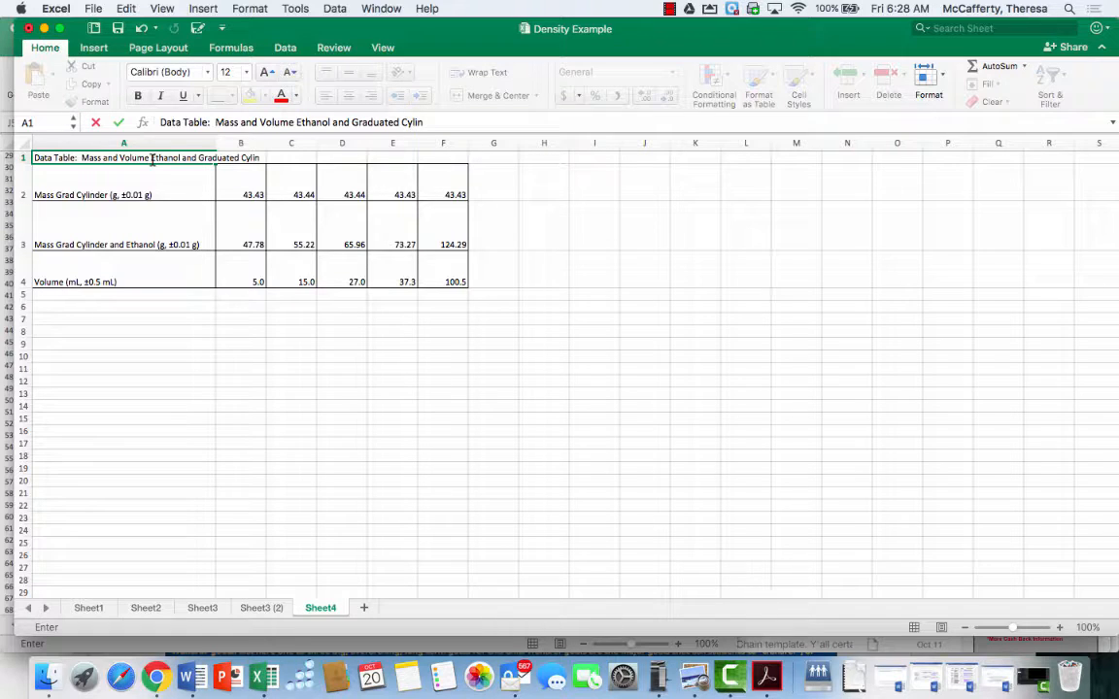
pyautogui.write('der')
pyautogui.press('Return')
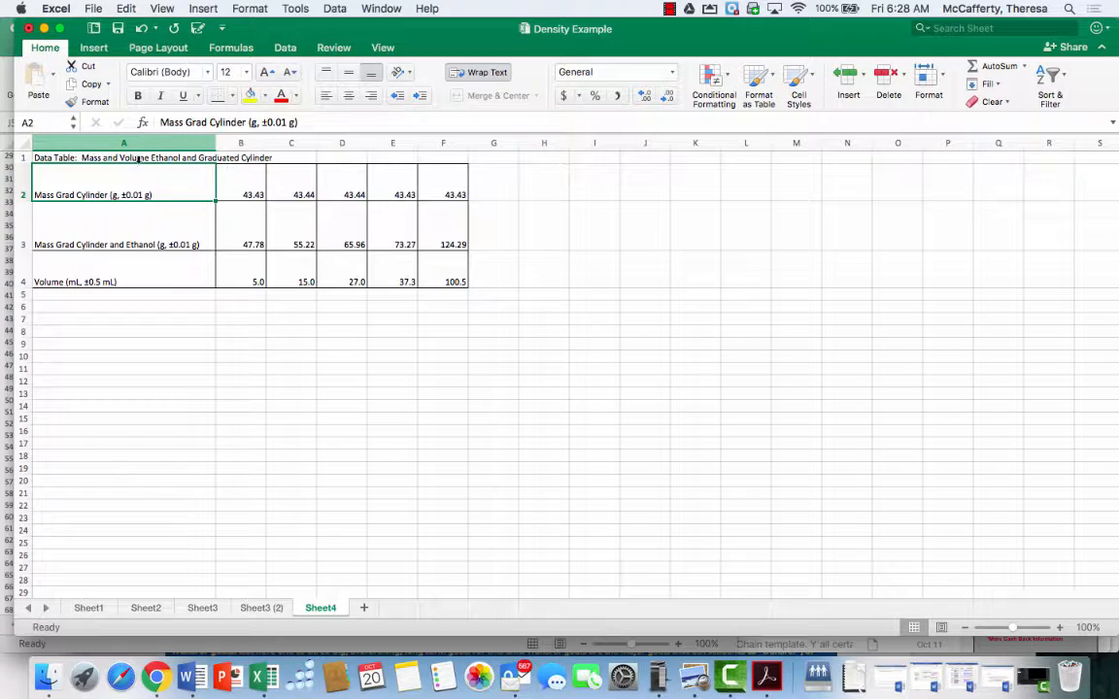
# Merge and center the title across cells A1 to F1
pyautogui.click(141, 157)
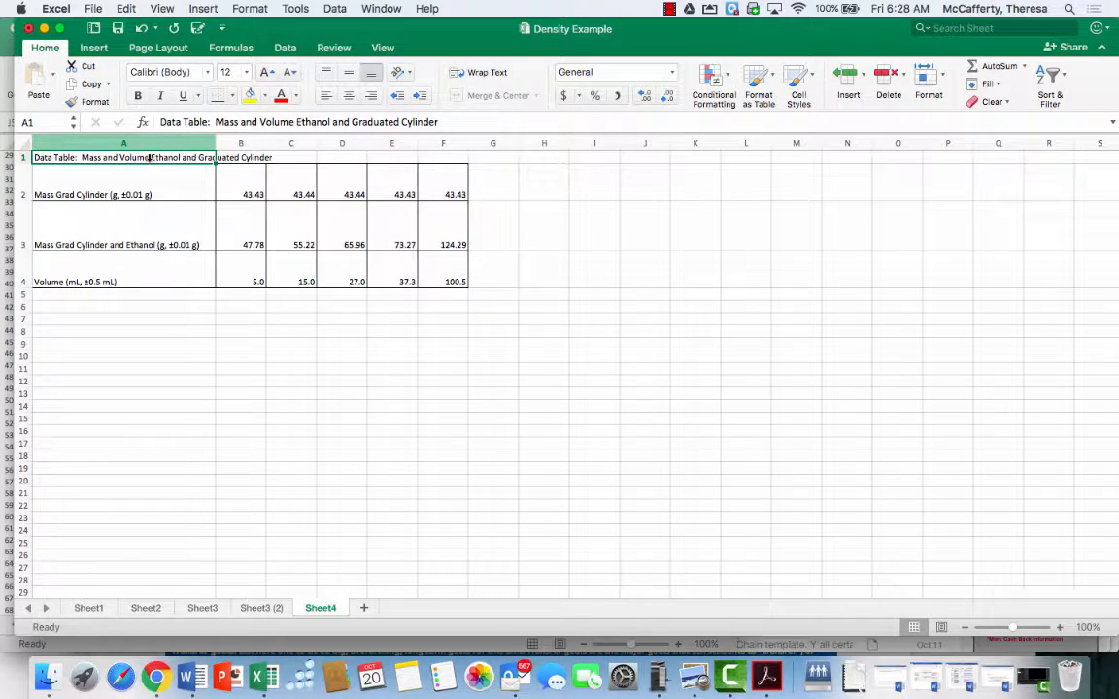
pyautogui.moveTo(153, 158); pyautogui.dragTo(449, 158)
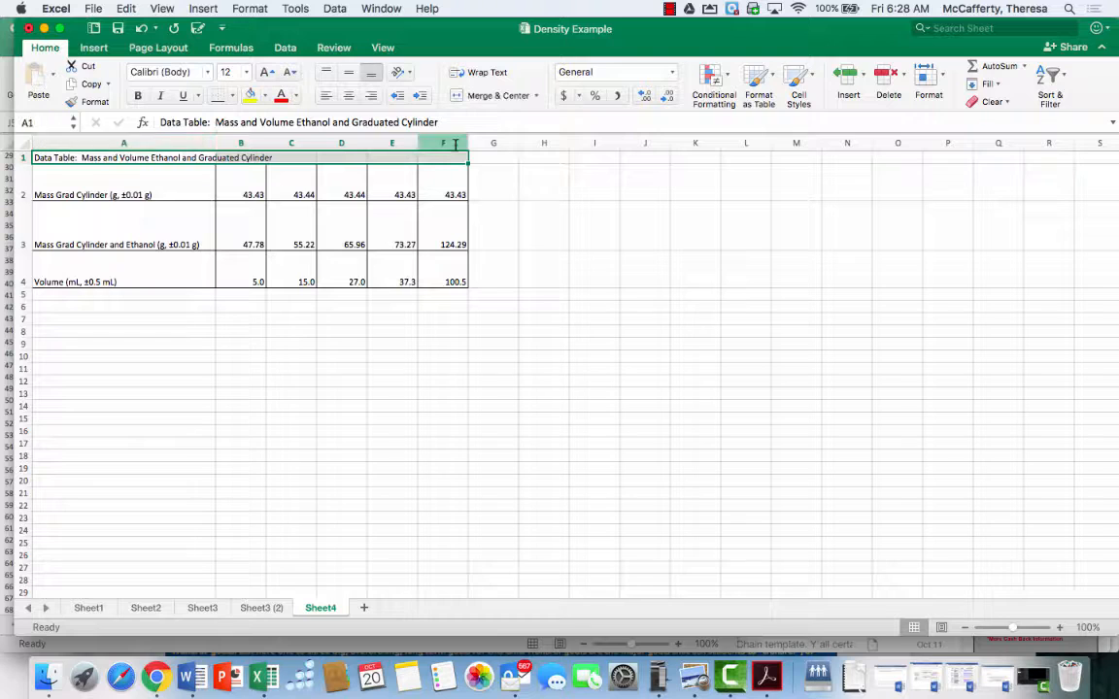
pyautogui.click(492, 96)
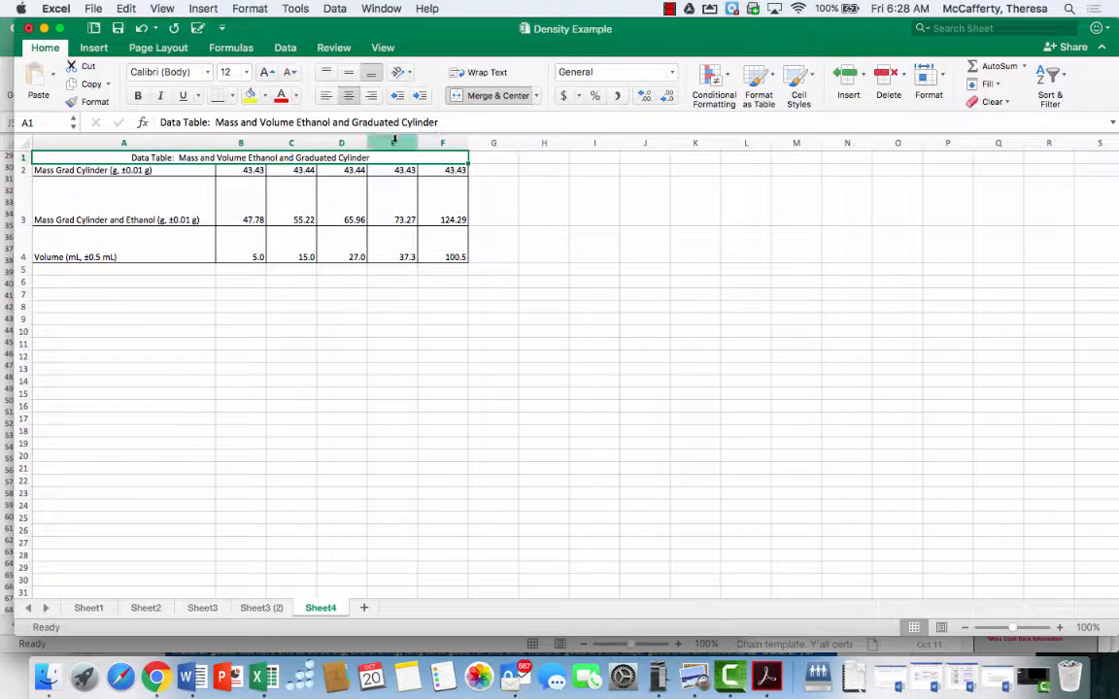
# Increase the heights of the title row and the row below it
pyautogui.moveTo(24, 163); pyautogui.dragTo(25, 180)
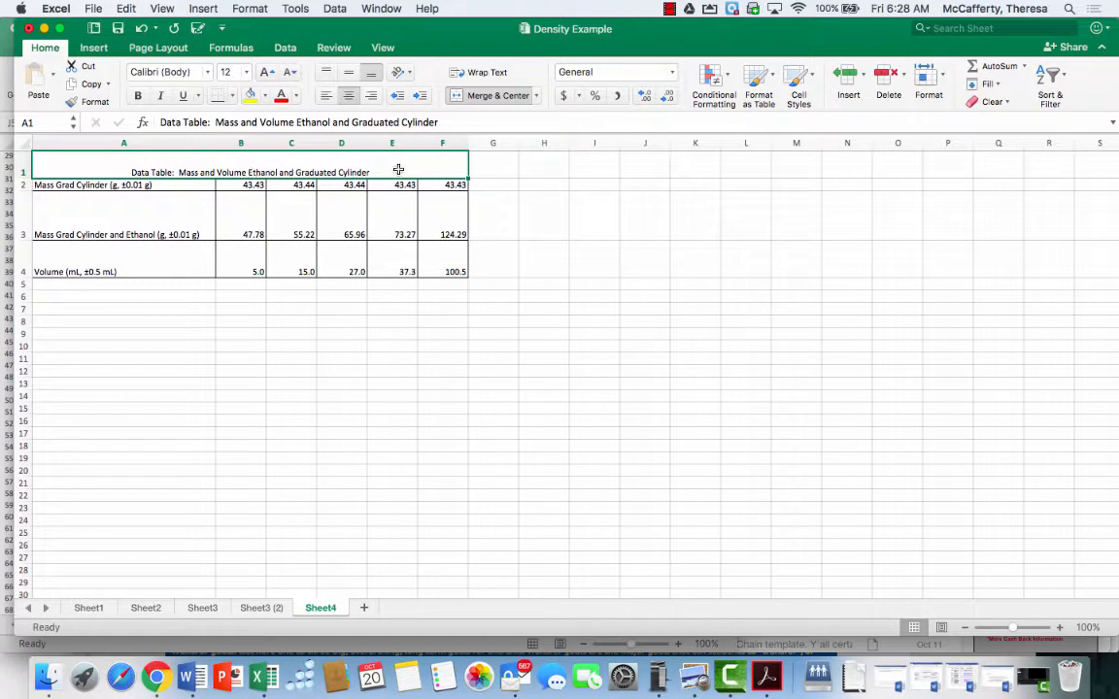
pyautogui.click(497, 194)
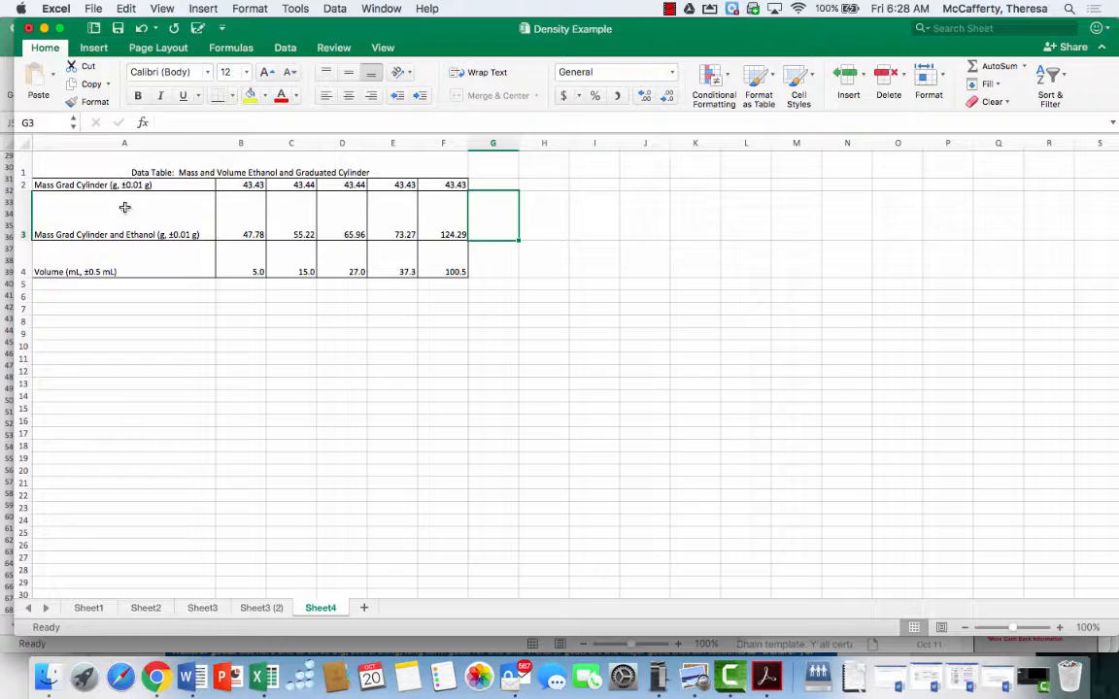
pyautogui.moveTo(23, 179); pyautogui.dragTo(23, 206)
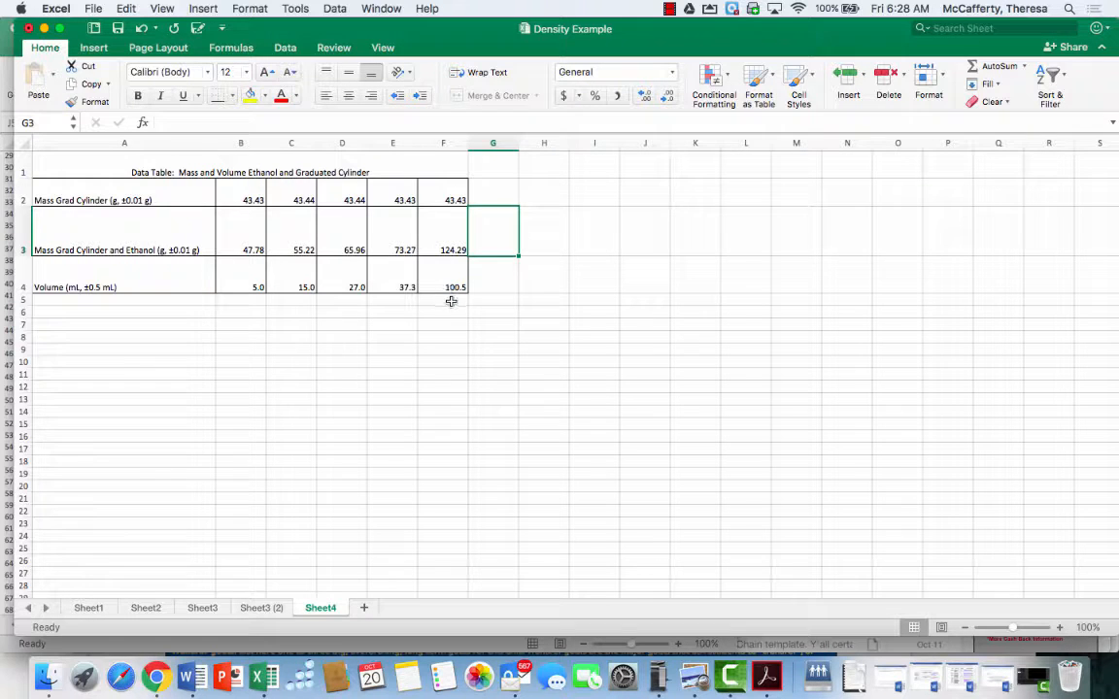
# Enter the heading "Results Table" in cell A7
pyautogui.click(130, 323)
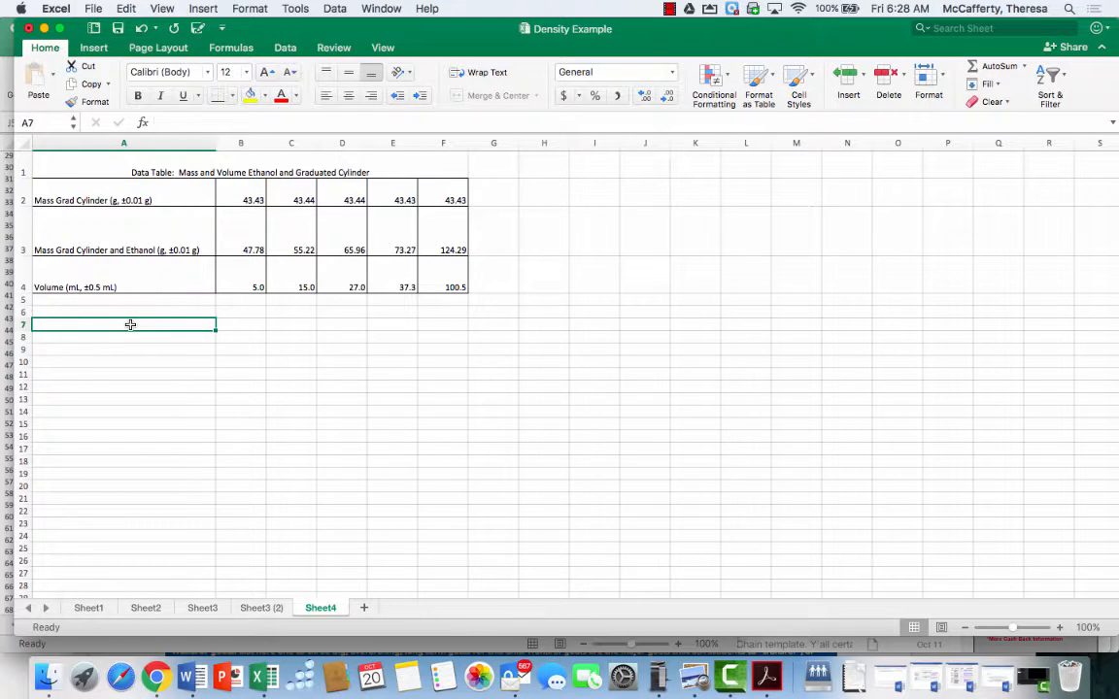
pyautogui.write('Results')
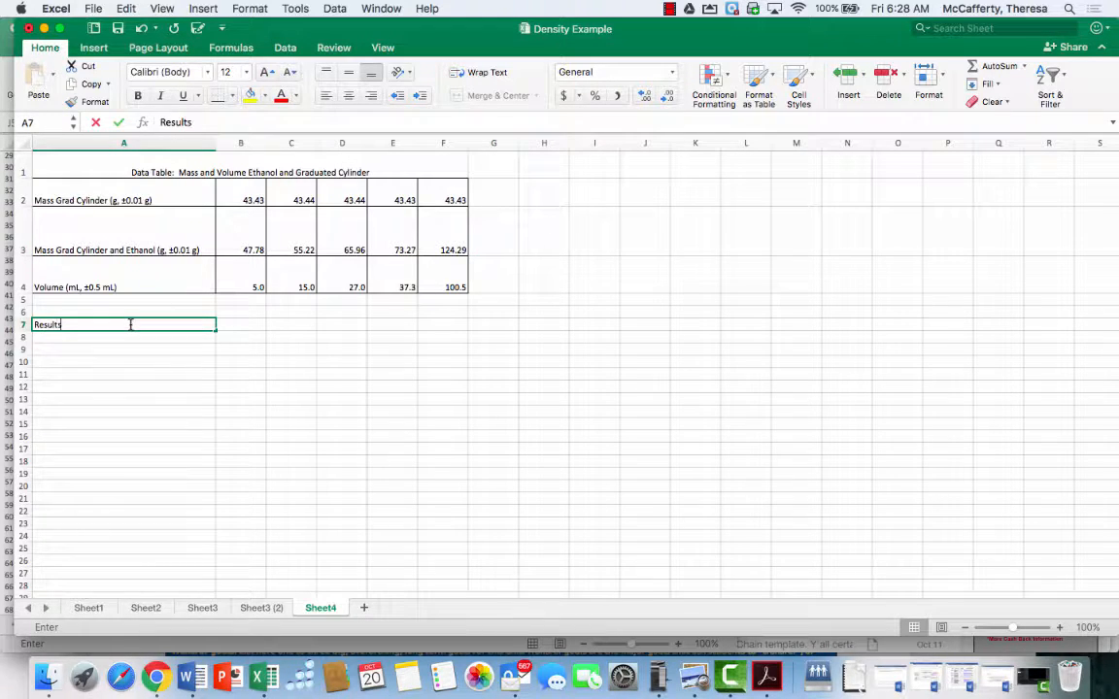
pyautogui.write(' Table')
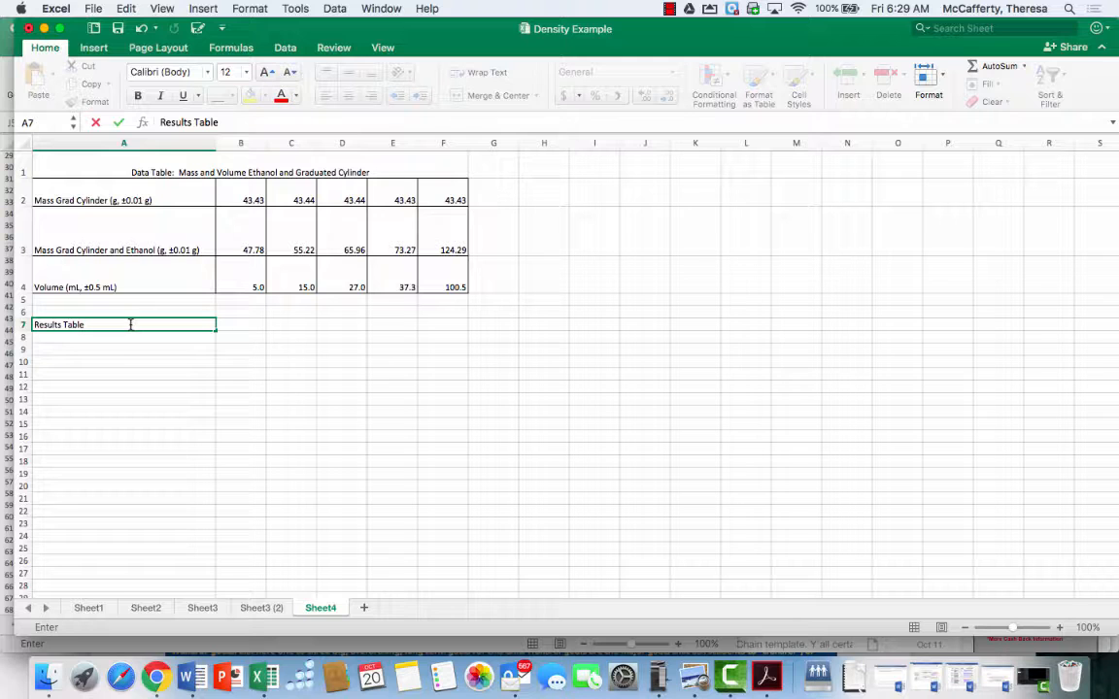
# Enter the label "Mass of Ethanol (g)" in cell A9
pyautogui.click(122, 347)
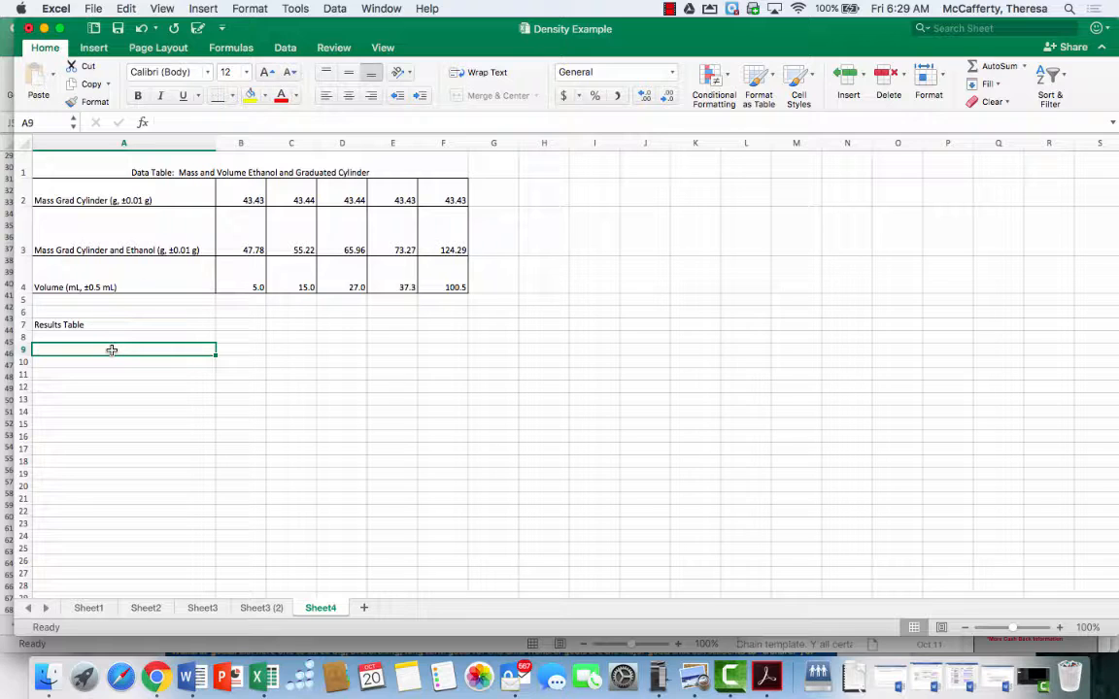
pyautogui.write('Mass of')
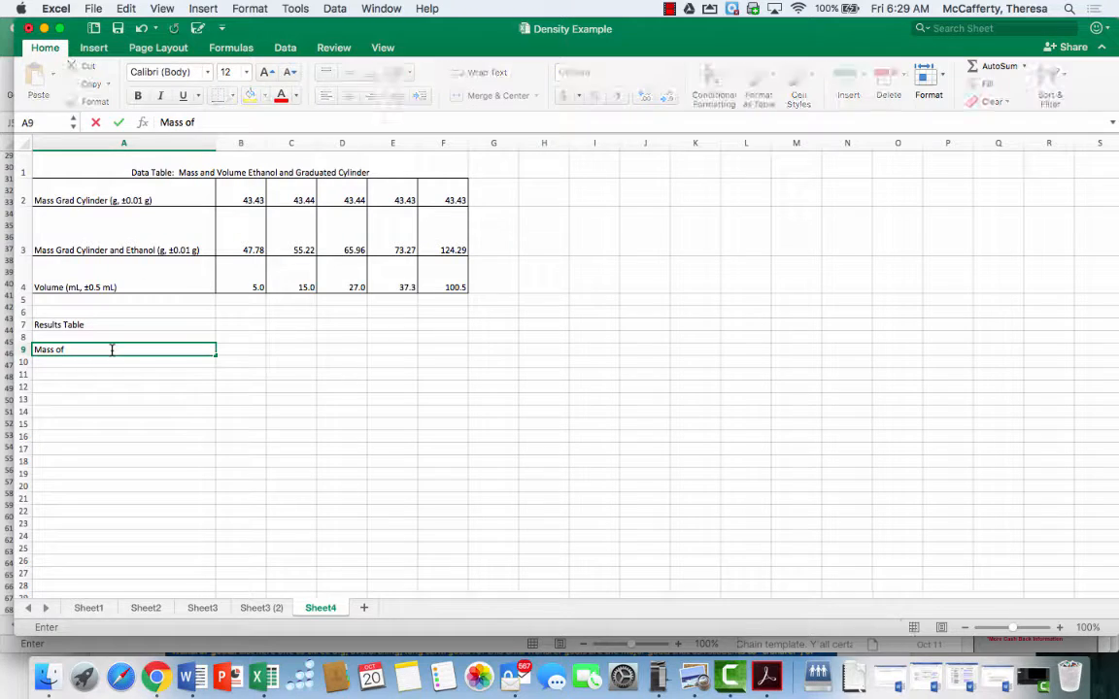
pyautogui.write(' Ethanol (g')
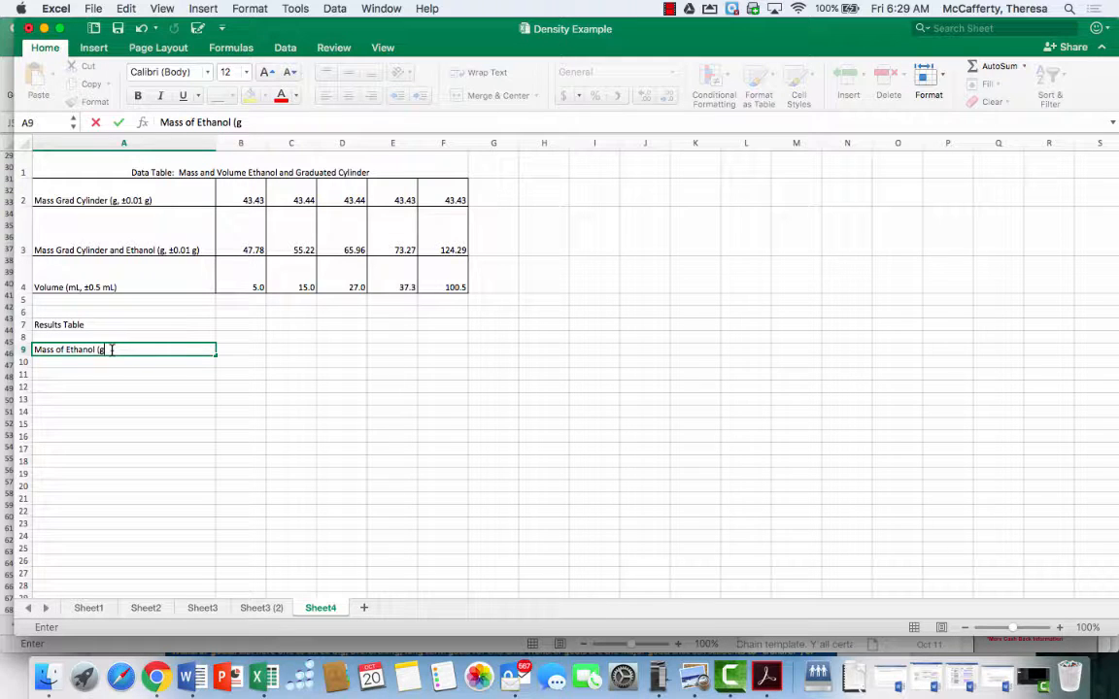
pyautogui.write(')')
pyautogui.click(243, 349)
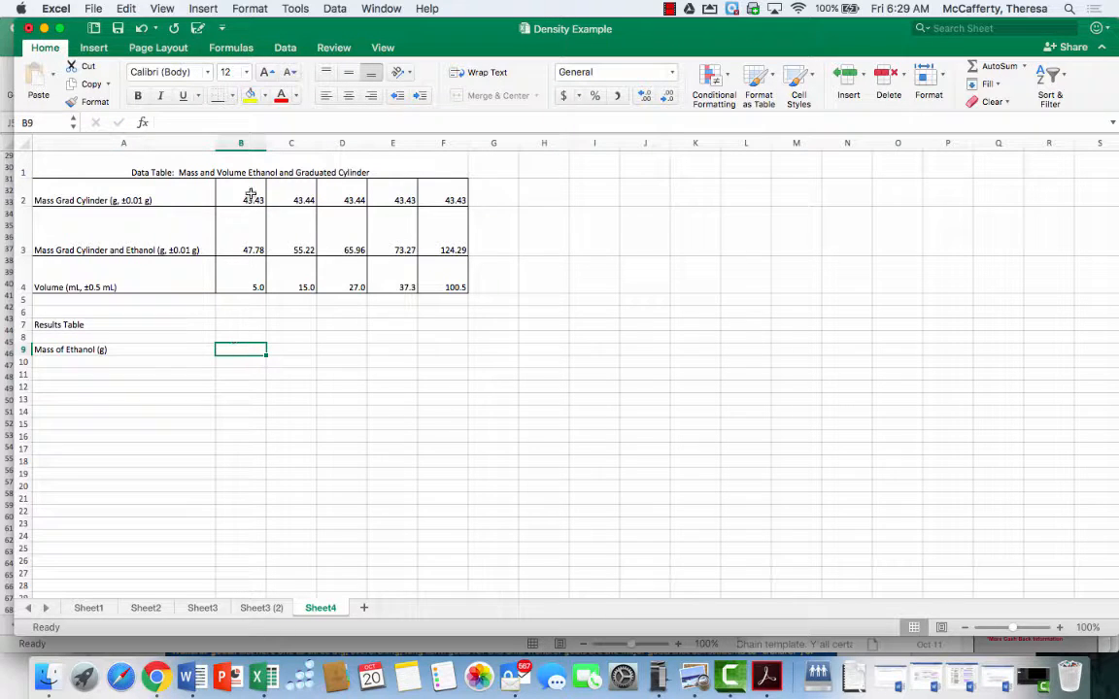
# Insert a blank row between the title row and the Mass Grad Cylinder row
pyautogui.click(21, 189)
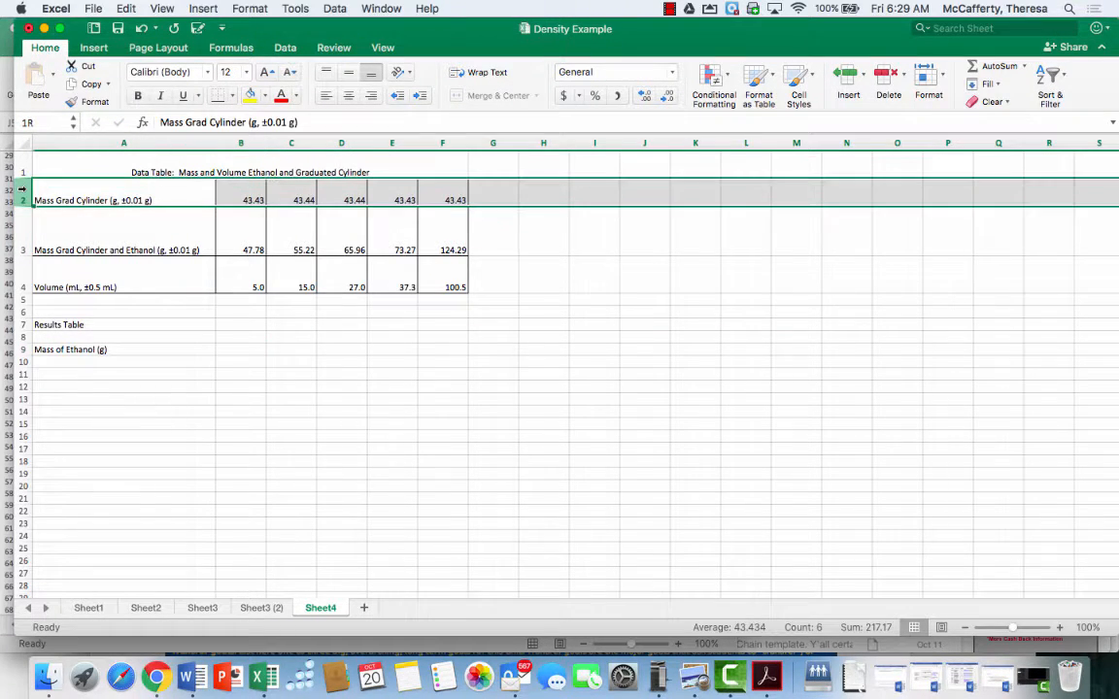
pyautogui.rightClick(21, 190)
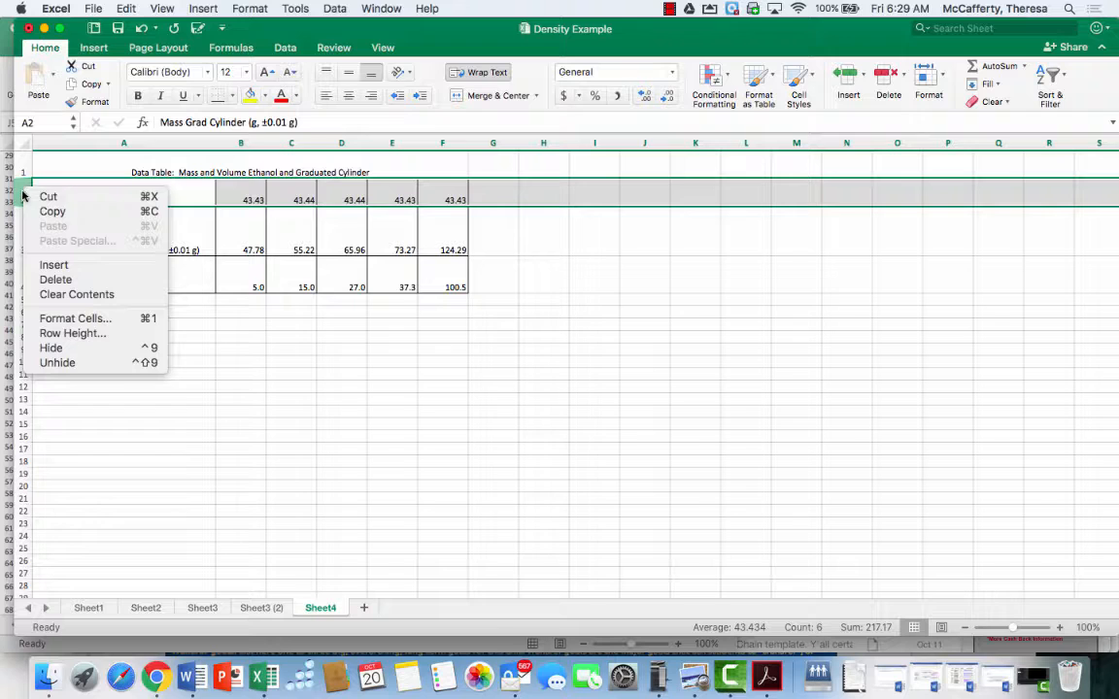
pyautogui.click(49, 264)
# Enter column headers "Trial 1" through "Trial 5" in cells B2 to F2
pyautogui.click(239, 191)
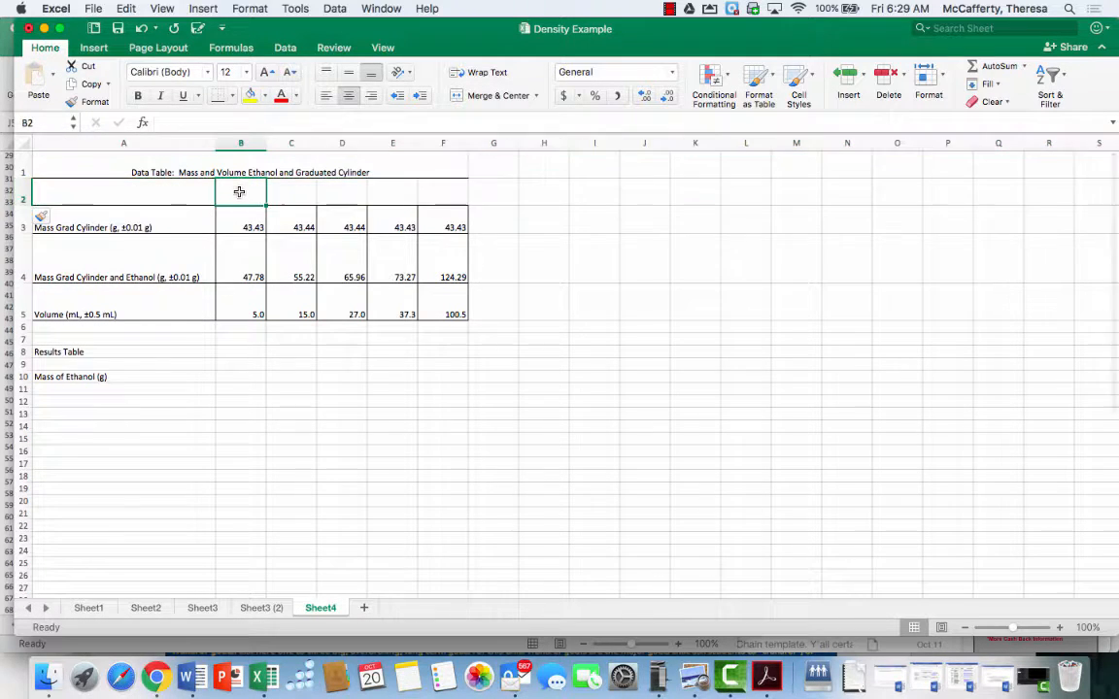
pyautogui.write('Trial 1')
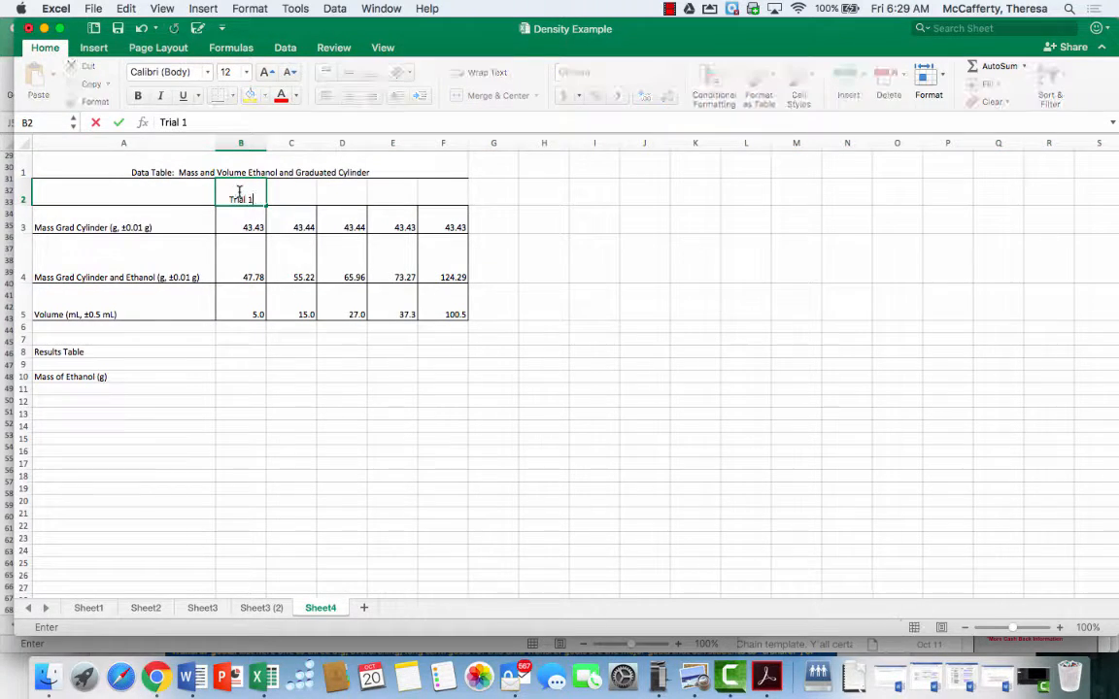
pyautogui.press('Tab')
pyautogui.write('Trial')
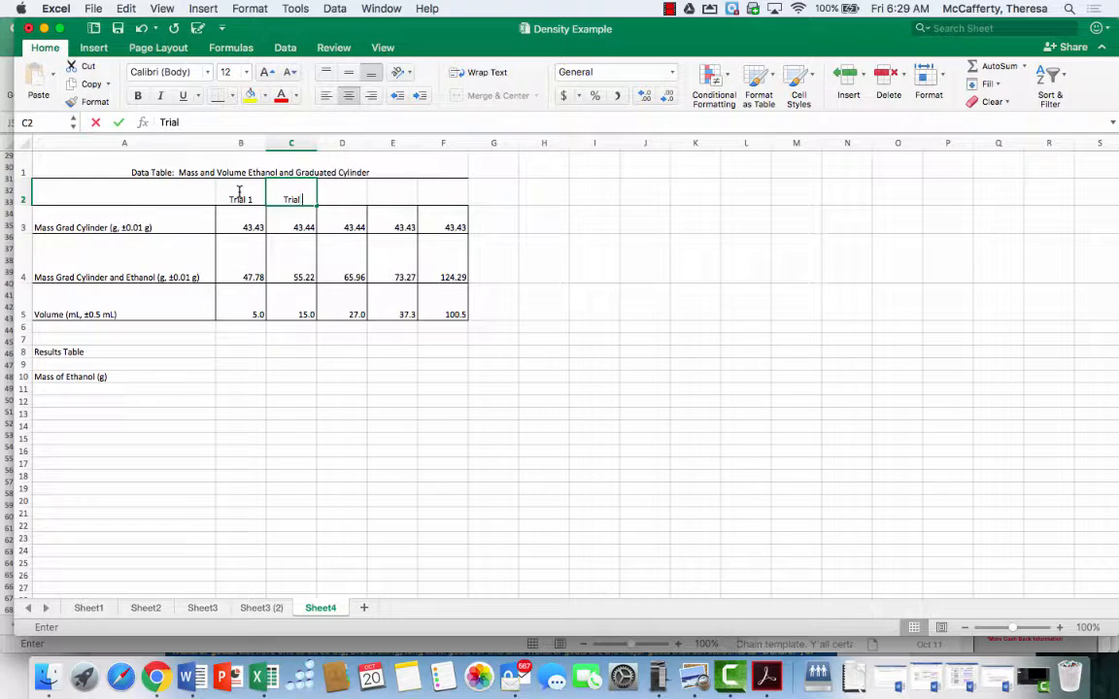
pyautogui.write(' 2')
pyautogui.press('Tab')
pyautogui.write('Trial 3')
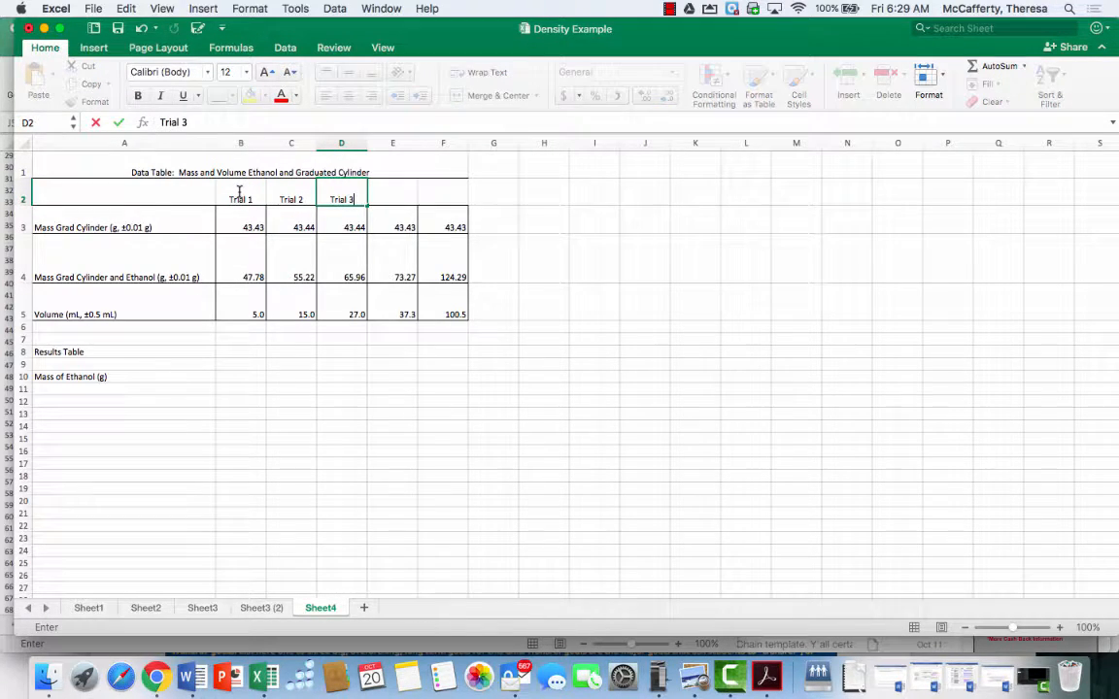
pyautogui.press('Tab')
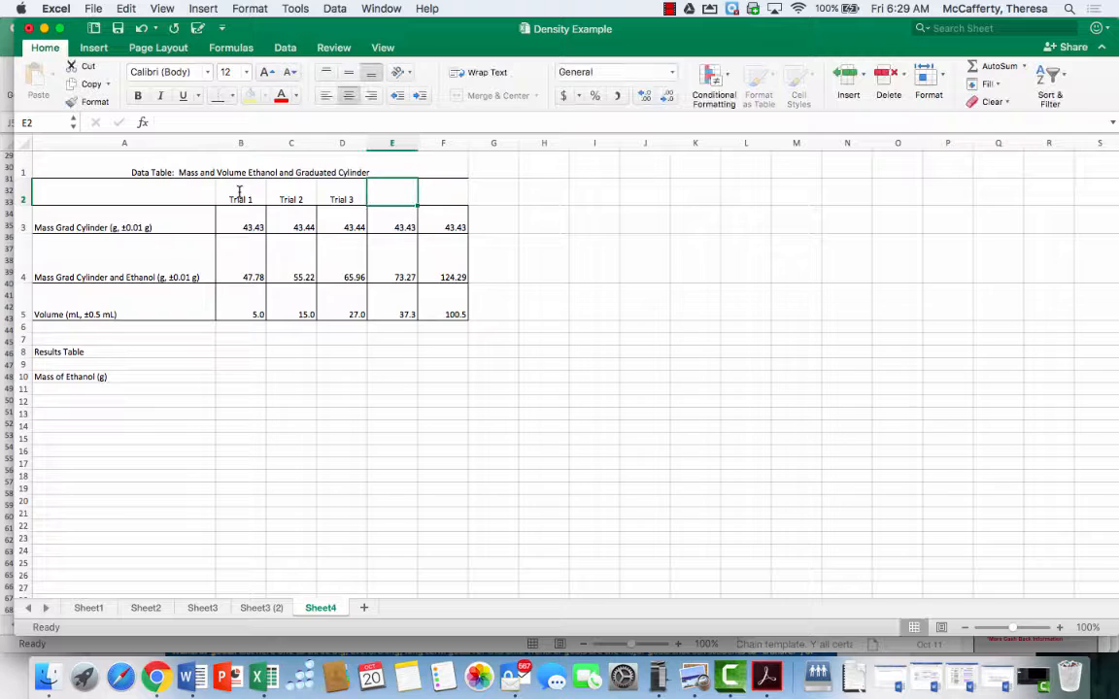
pyautogui.write('Trial 4')
pyautogui.press('Tab')
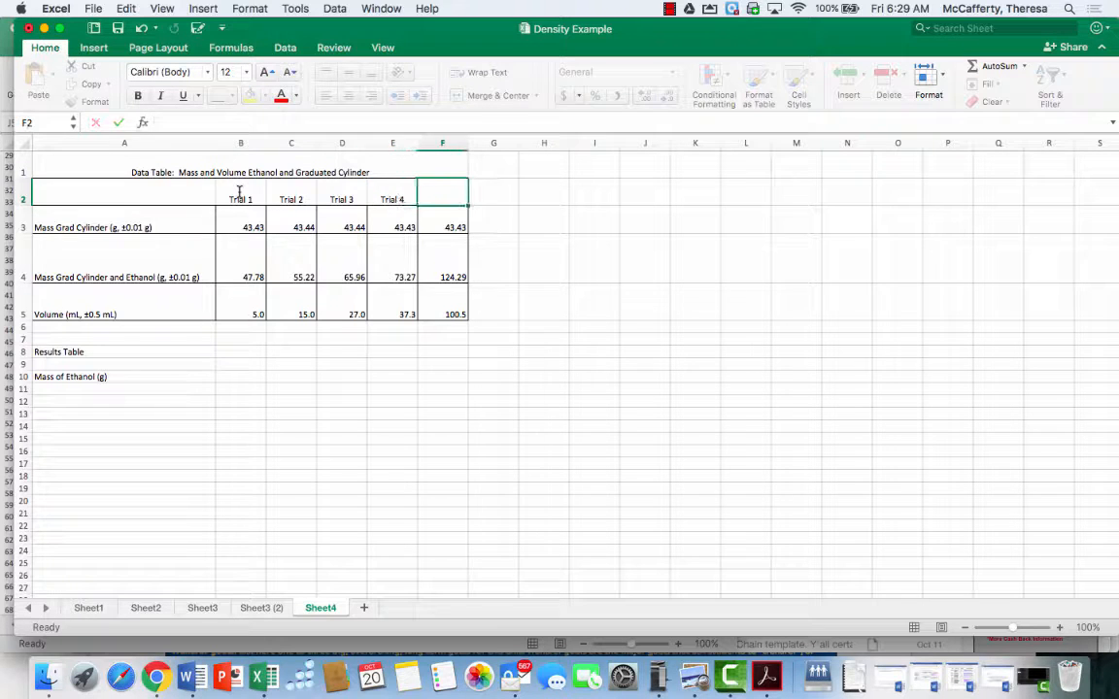
pyautogui.write('Trial 5')
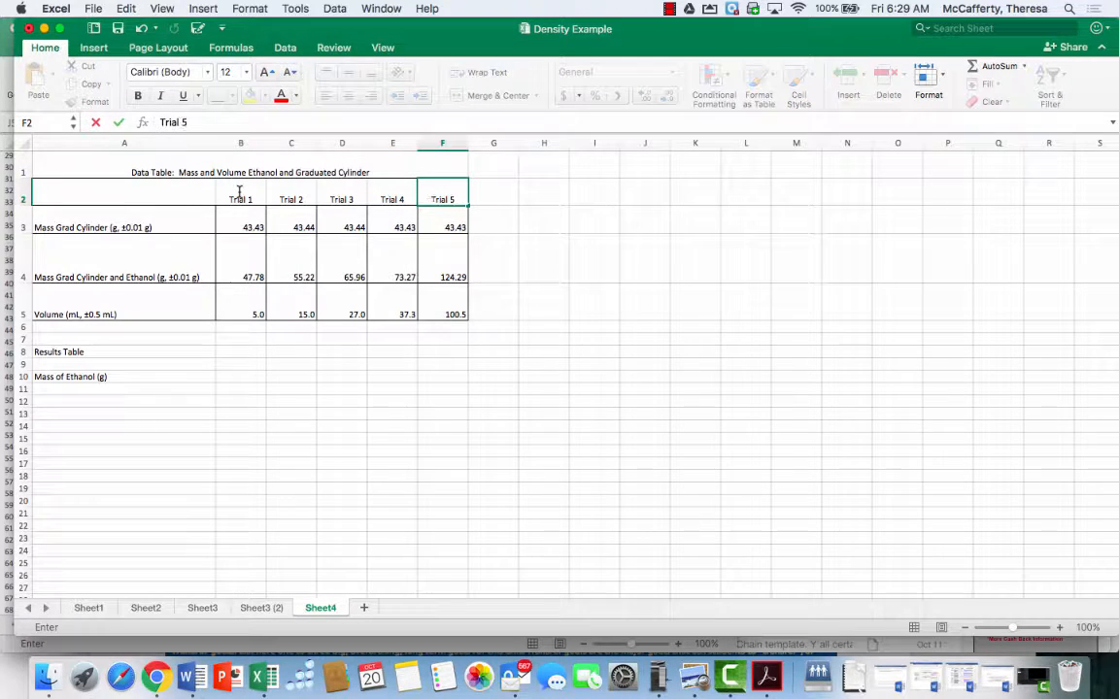
pyautogui.click(142, 377)
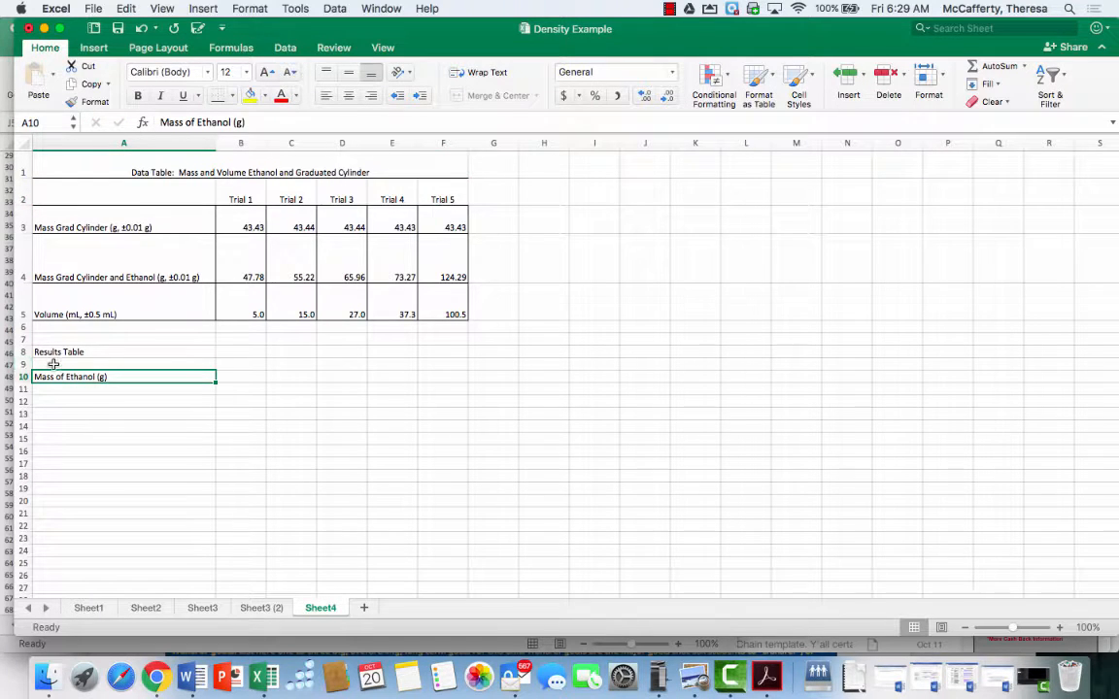
# Copy the Trial 1 to Trial 5 headers from B2:F2 and paste them into B9:F9 of the results table
pyautogui.click(244, 362)
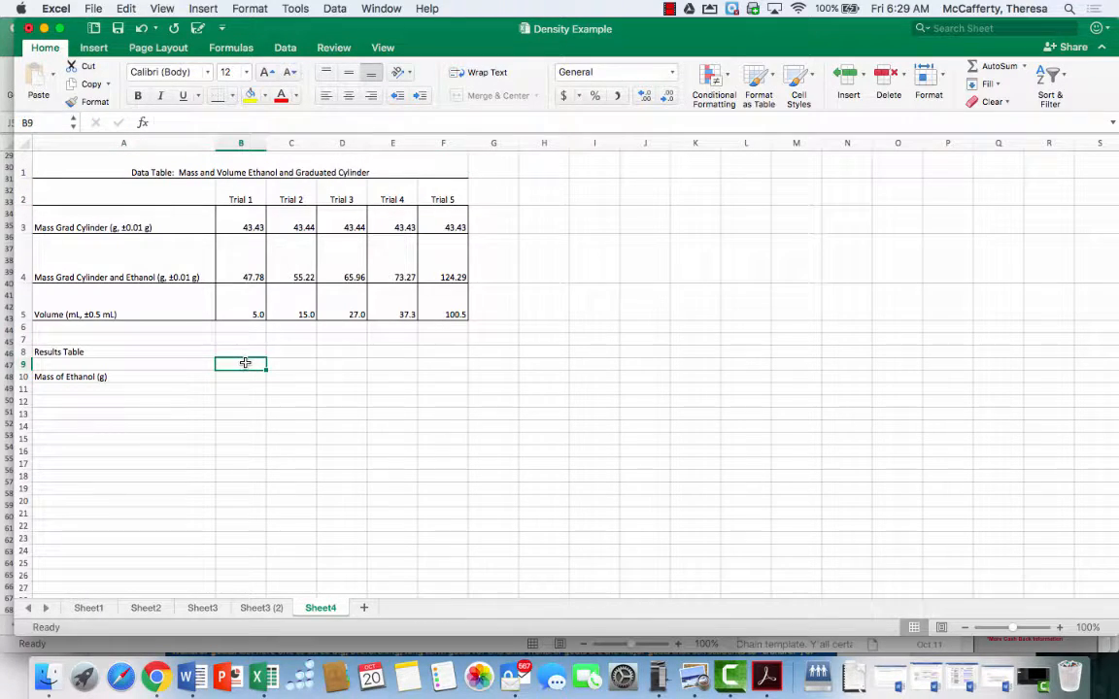
pyautogui.moveTo(247, 186); pyautogui.dragTo(429, 184)
pyautogui.rightClick(429, 185)
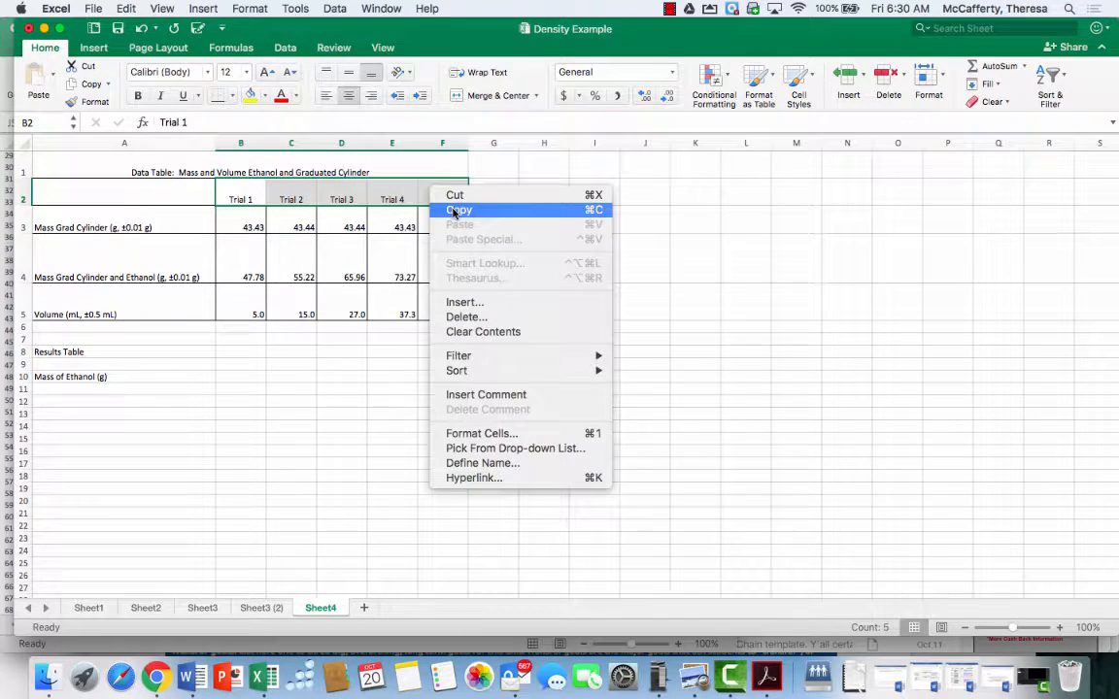
pyautogui.click(450, 213)
pyautogui.click(232, 364)
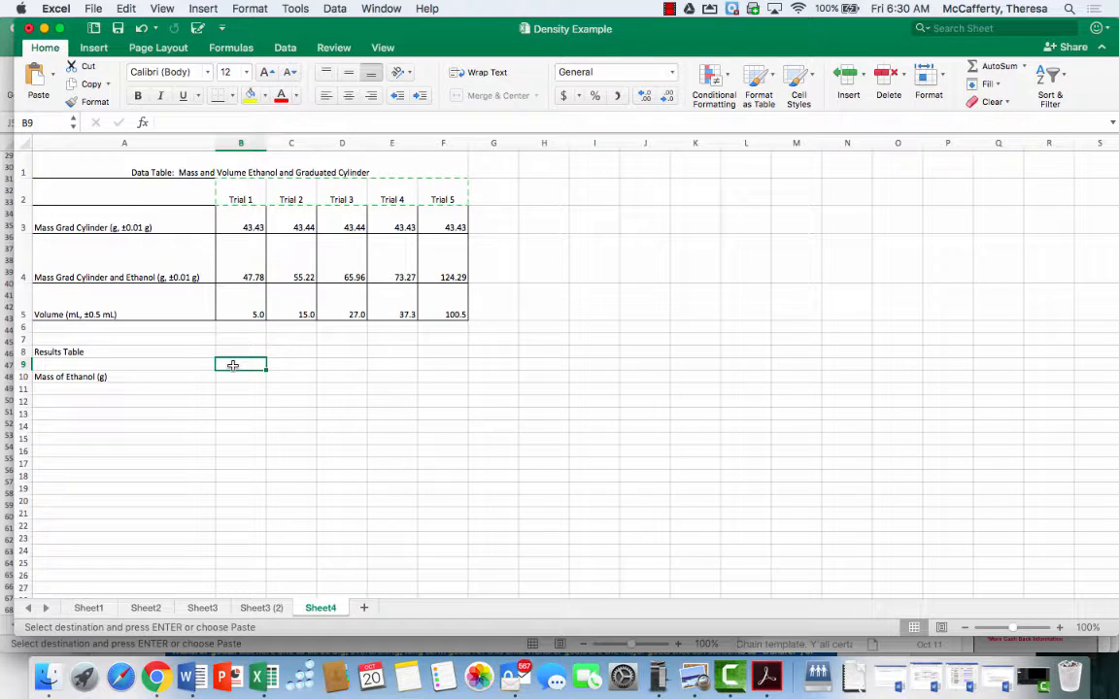
pyautogui.rightClick(232, 365)
pyautogui.click(249, 387)
pyautogui.click(239, 376)
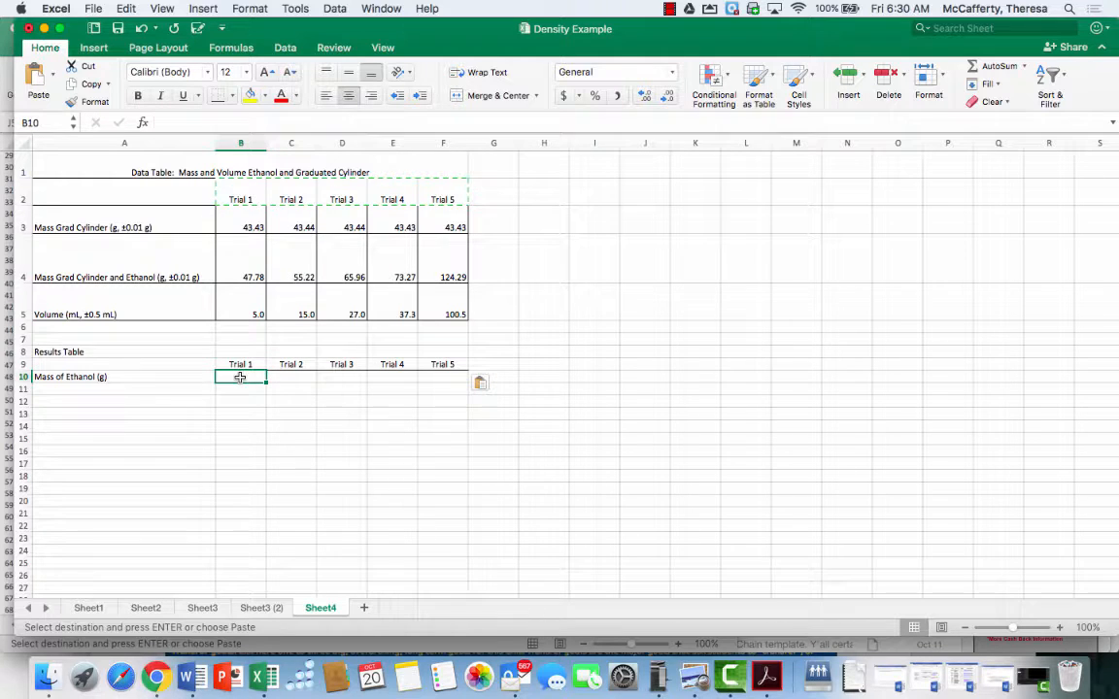
pyautogui.moveTo(232, 199); pyautogui.dragTo(454, 200)
pyautogui.rightClick(454, 199)
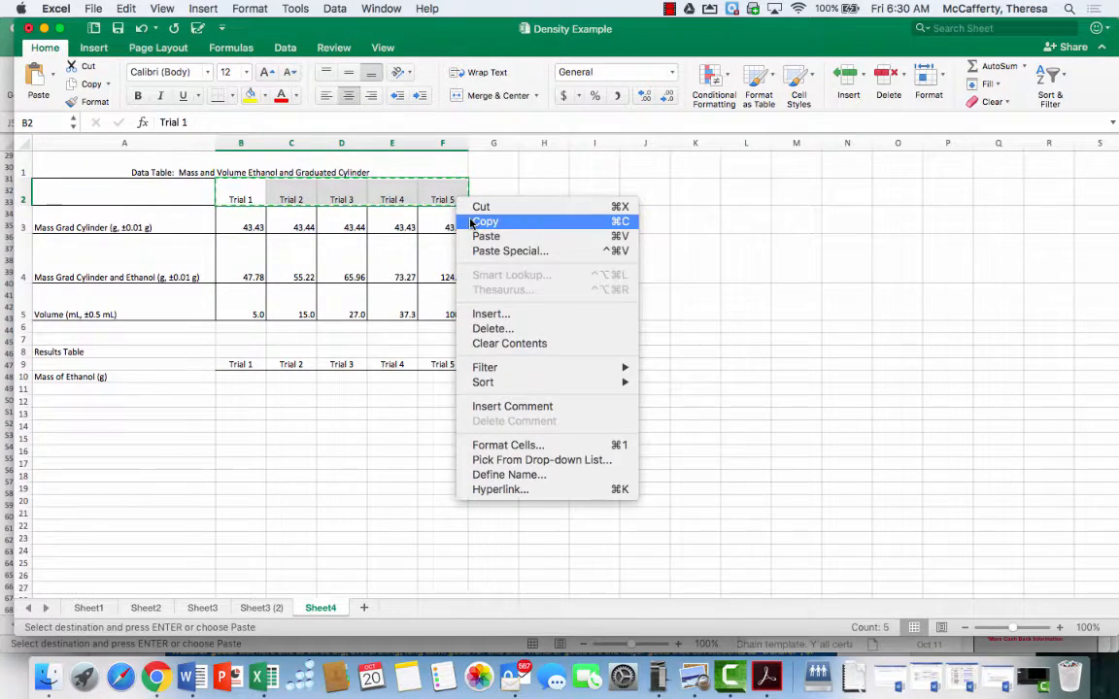
pyautogui.click(237, 363)
pyautogui.press('super+v')
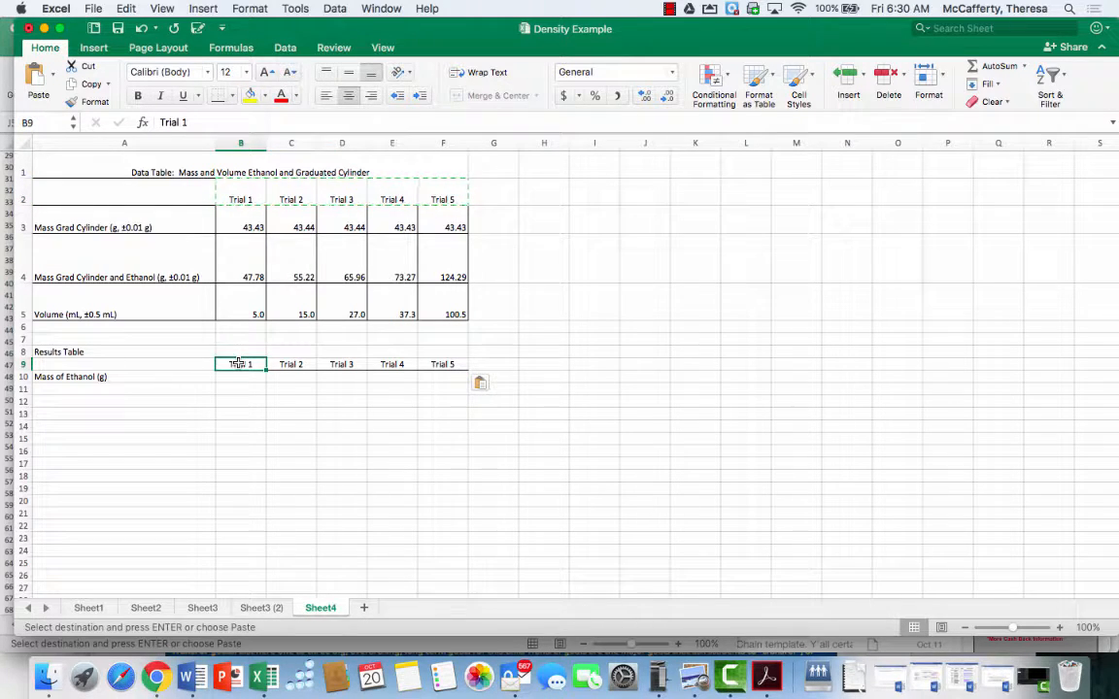
pyautogui.rightClick(237, 364)
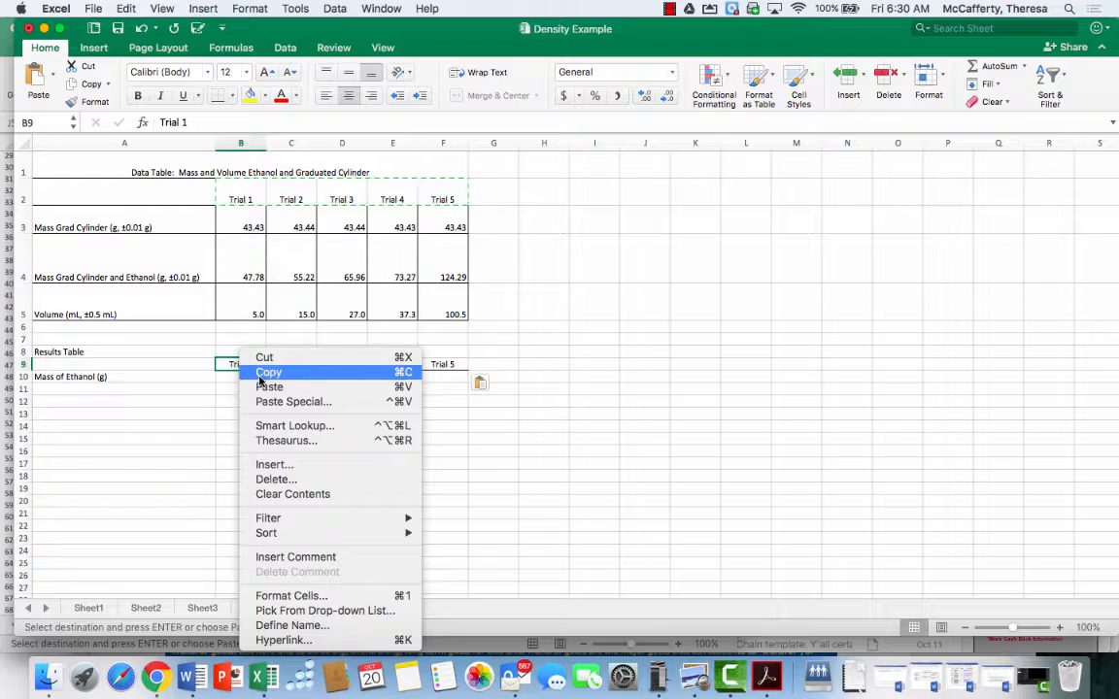
pyautogui.press('Escape')
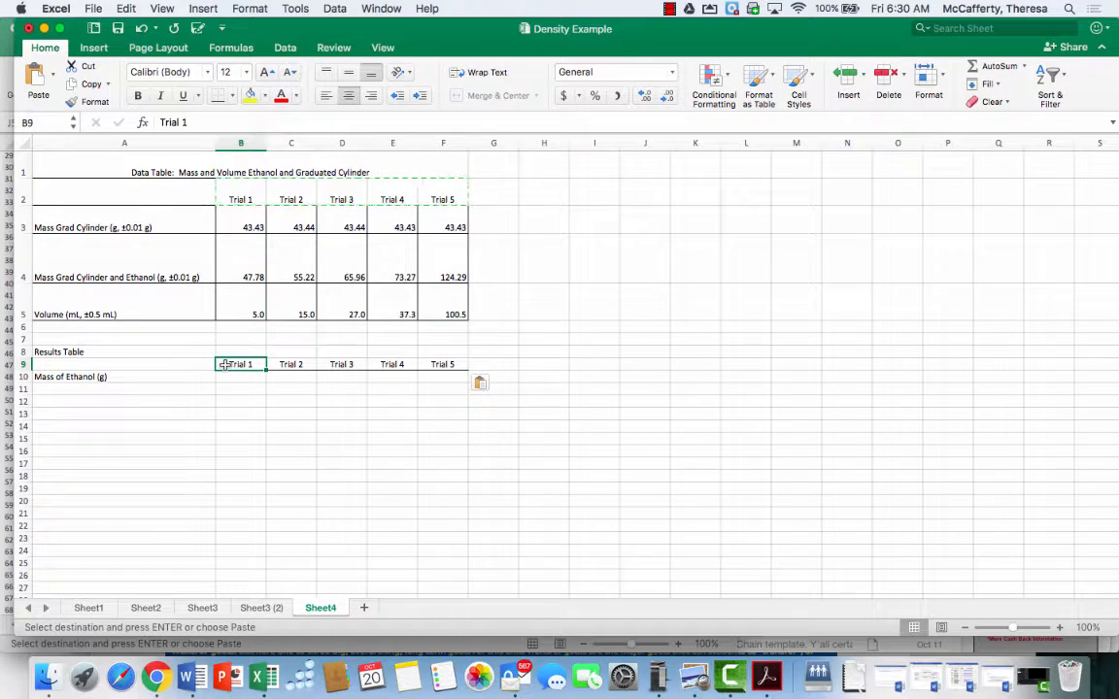
pyautogui.click(231, 376)
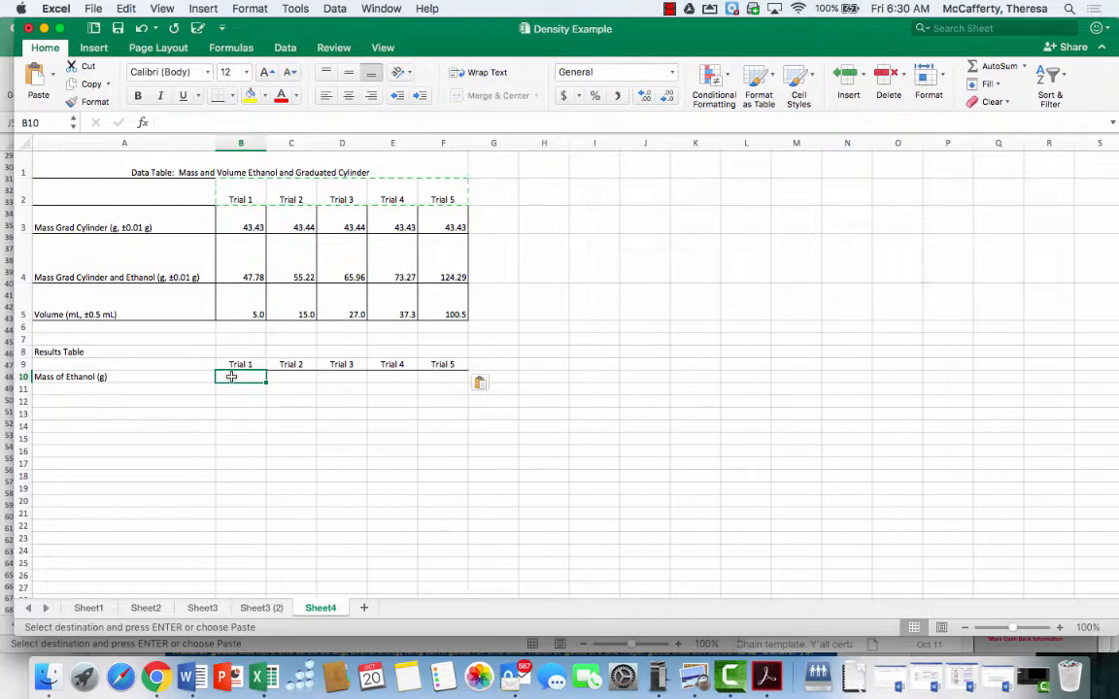
# Zoom to 125% and enter the formula +B4-B3 in B10 to get the Trial 1 mass of ethanol
pyautogui.click(383, 49)
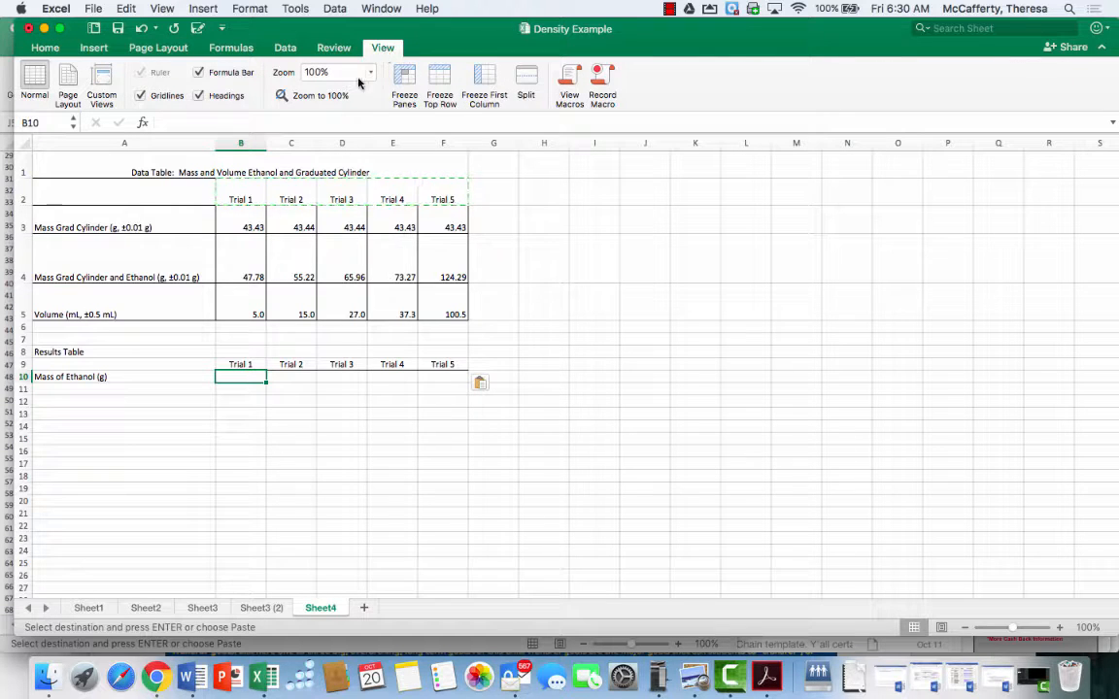
pyautogui.click(370, 71)
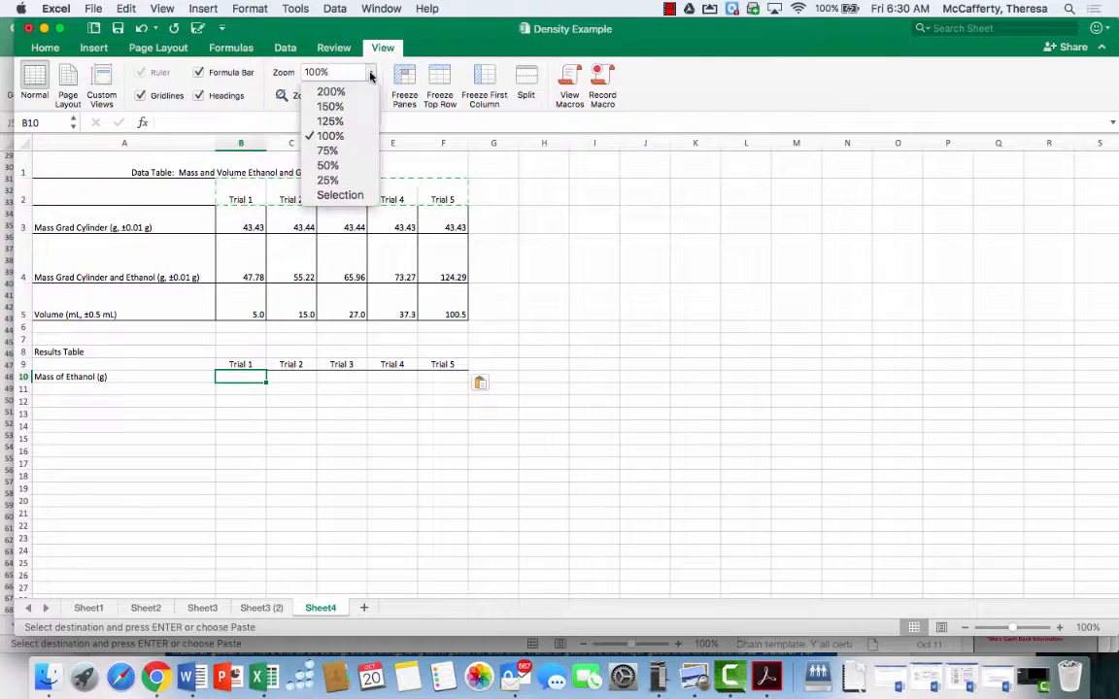
pyautogui.click(350, 120)
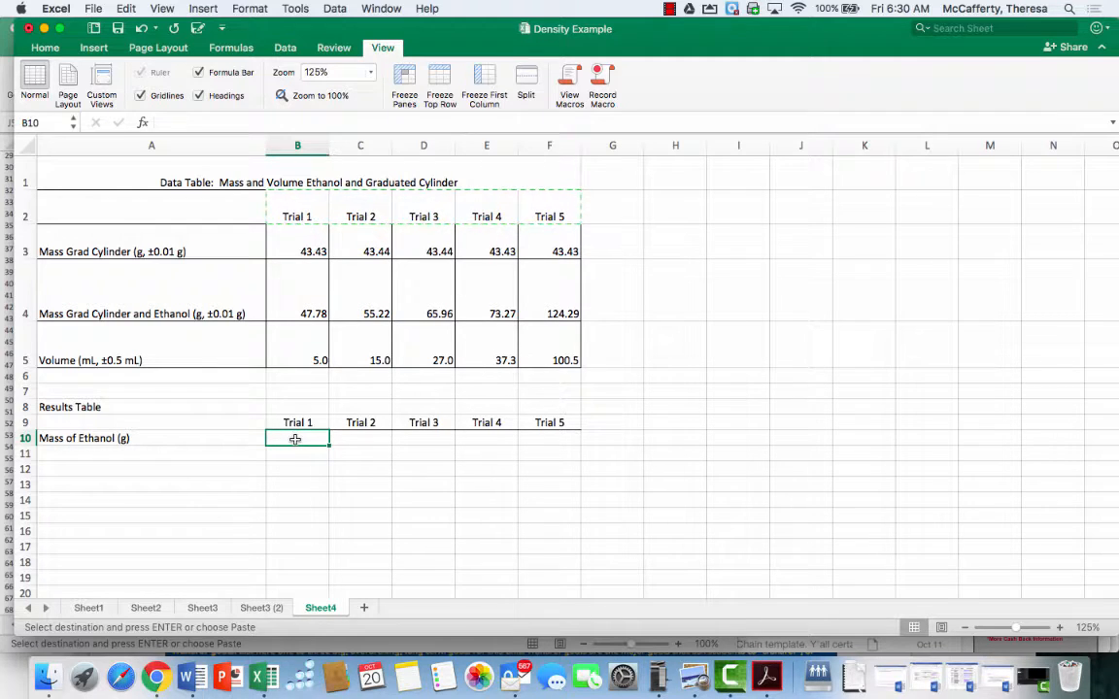
pyautogui.write('+')
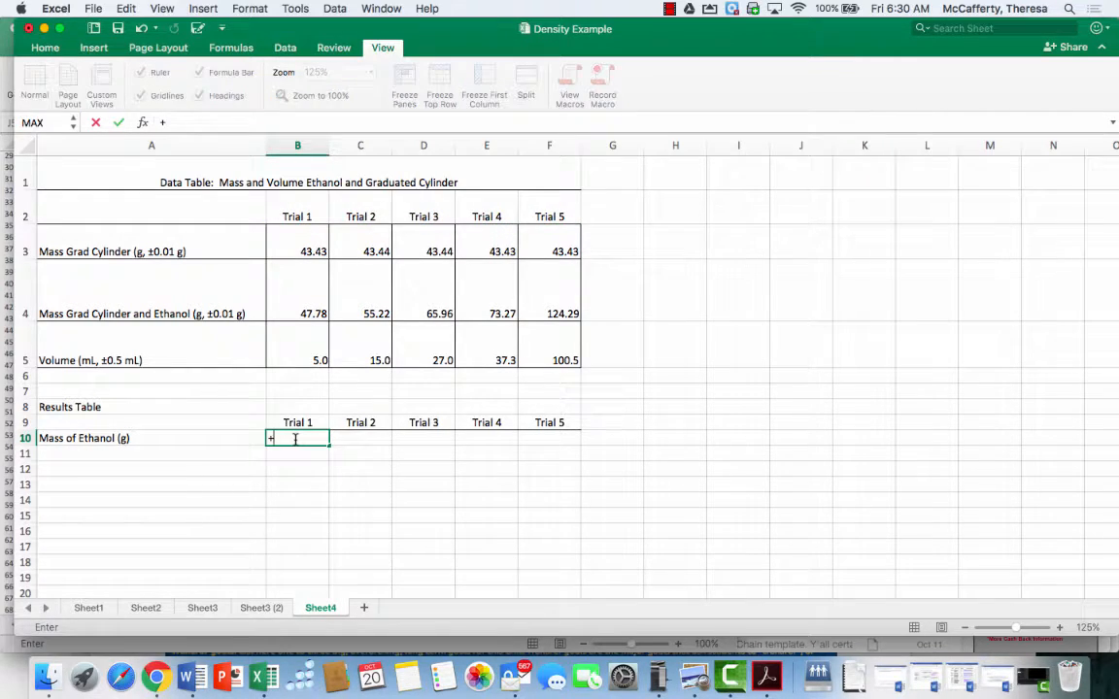
pyautogui.click(304, 291)
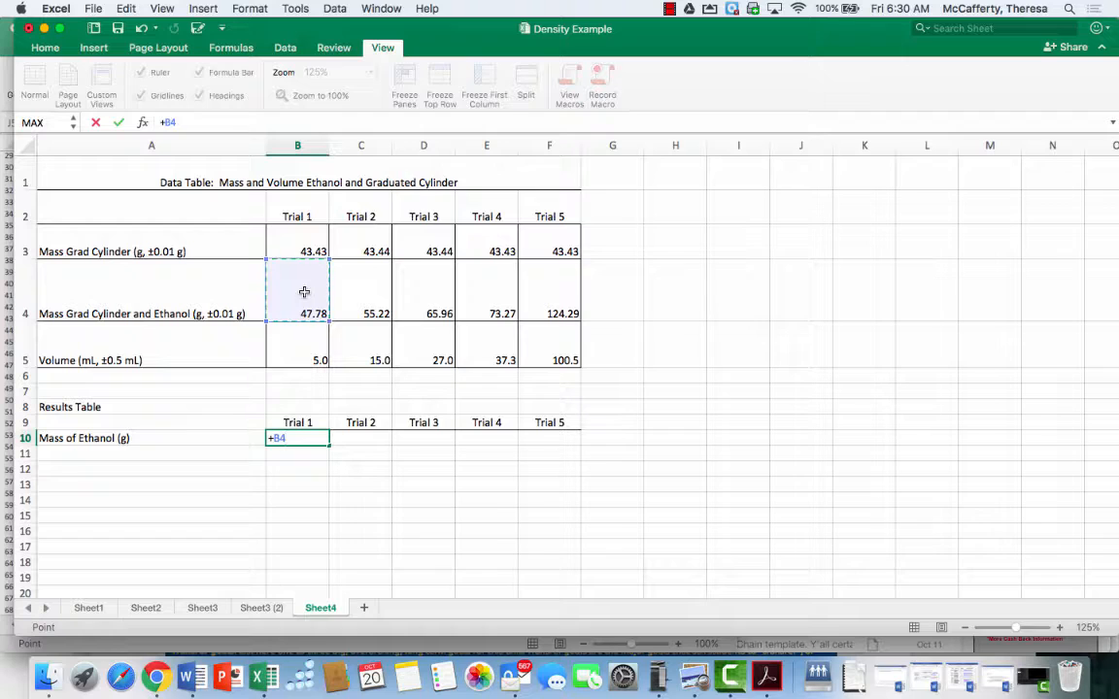
pyautogui.write('-')
pyautogui.click(300, 240)
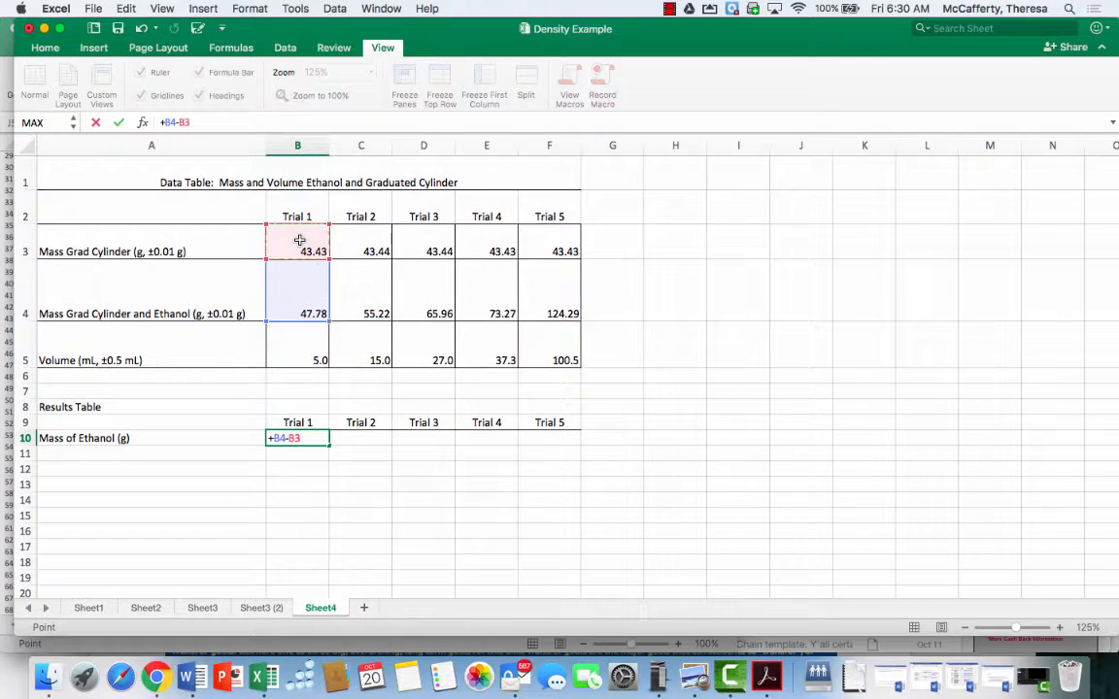
pyautogui.press('Return')
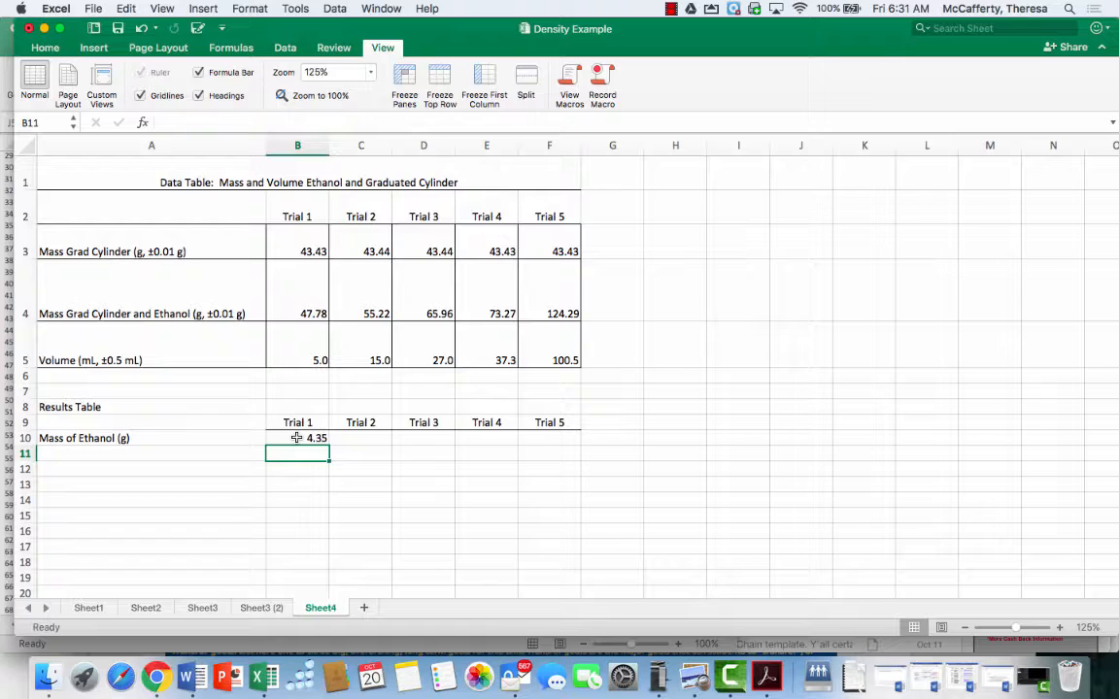
# Enter the label "Density (g/mL)" in cell A11
pyautogui.click(172, 455)
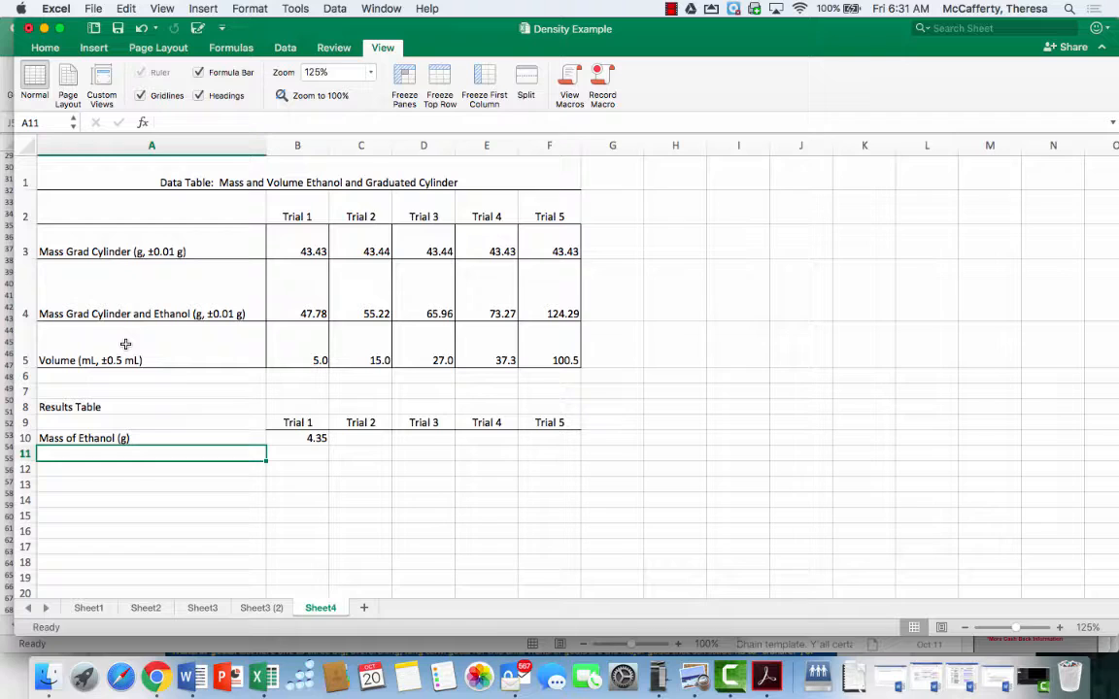
pyautogui.write('Desni')
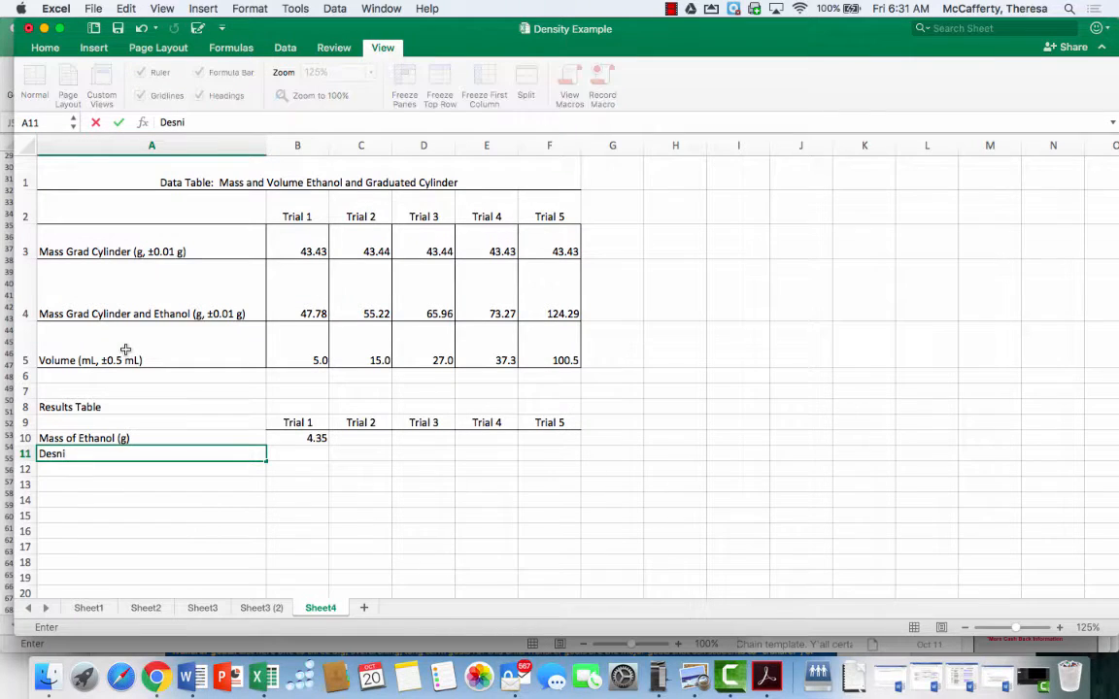
pyautogui.press('BackSpace')
pyautogui.press('BackSpace')
pyautogui.press('BackSpace')
pyautogui.write('nsity (g/mL)')
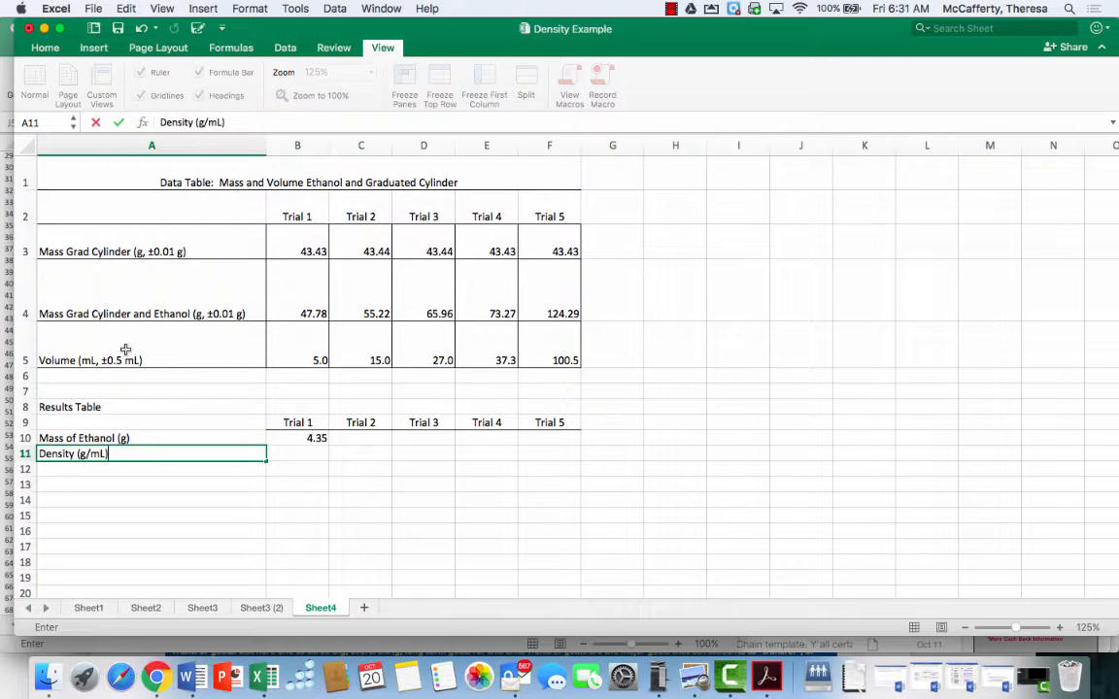
# Enter the formula +B10/B5 in B11 to calculate the Trial 1 density
pyautogui.click(282, 454)
pyautogui.write('+')
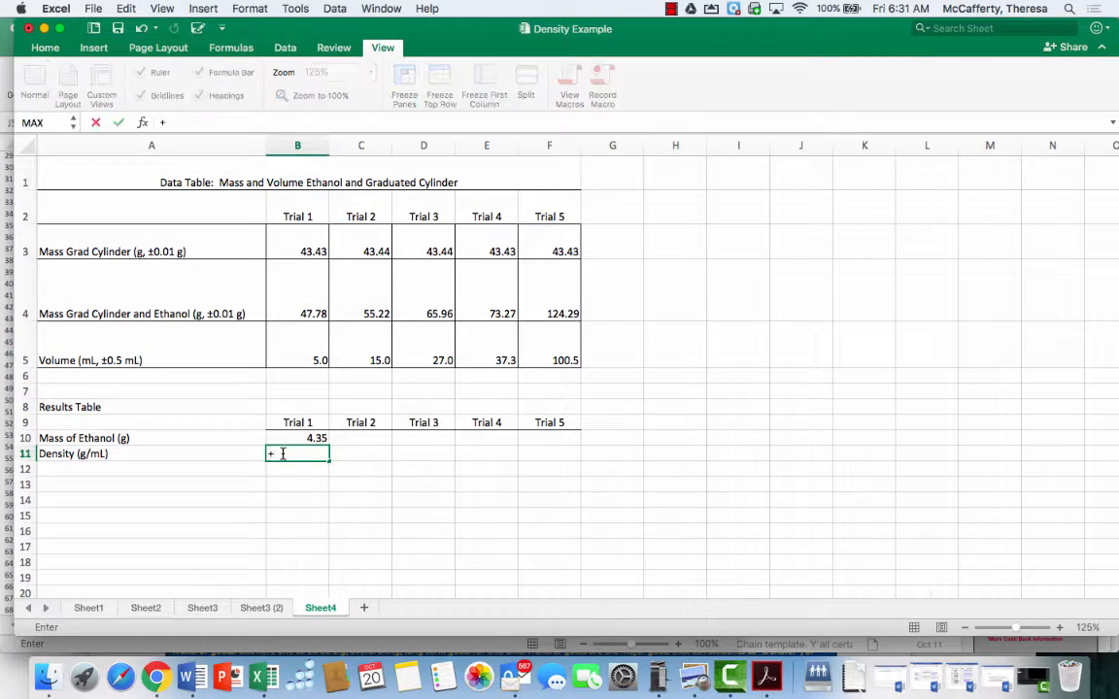
pyautogui.click(313, 438)
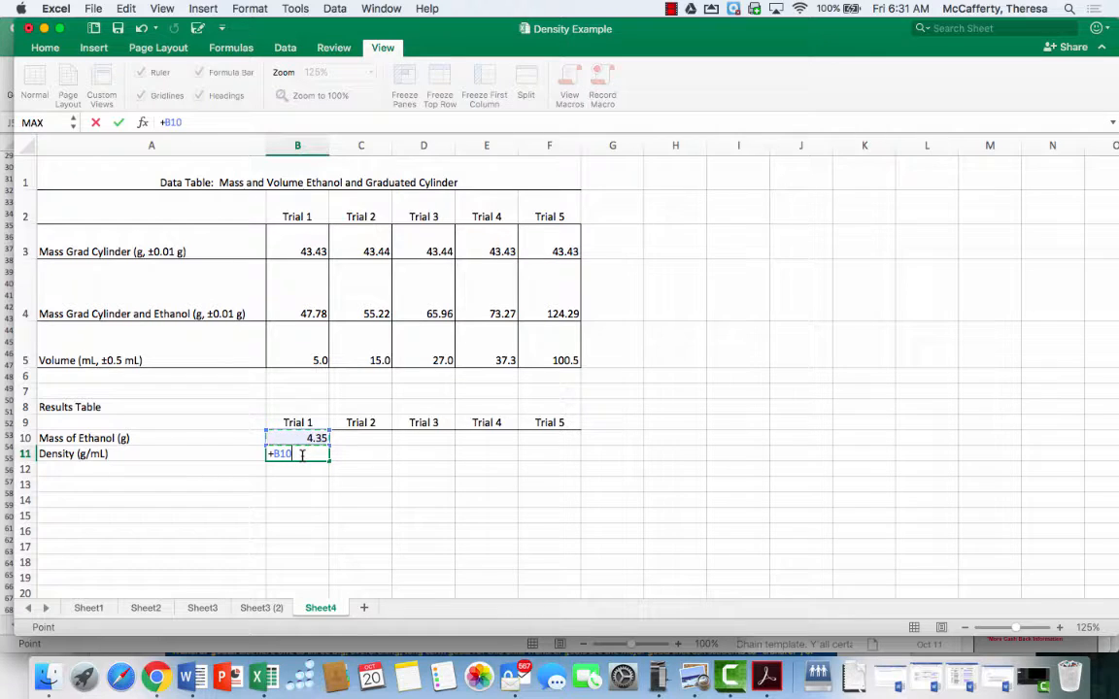
pyautogui.write('/')
pyautogui.click(299, 343)
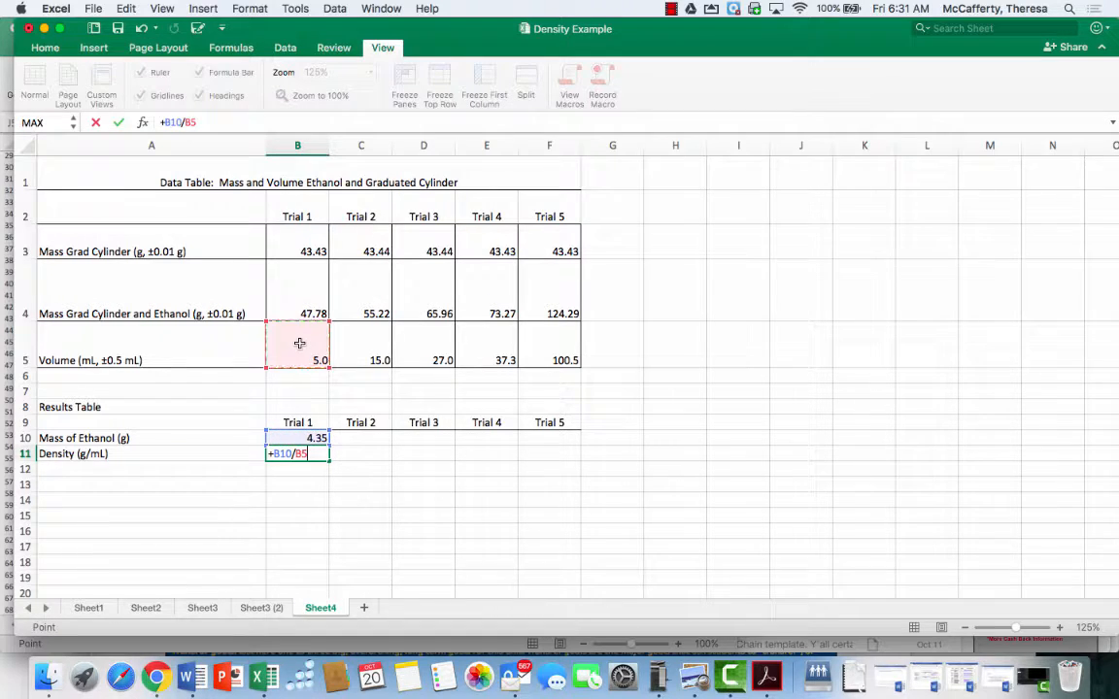
pyautogui.press('Return')
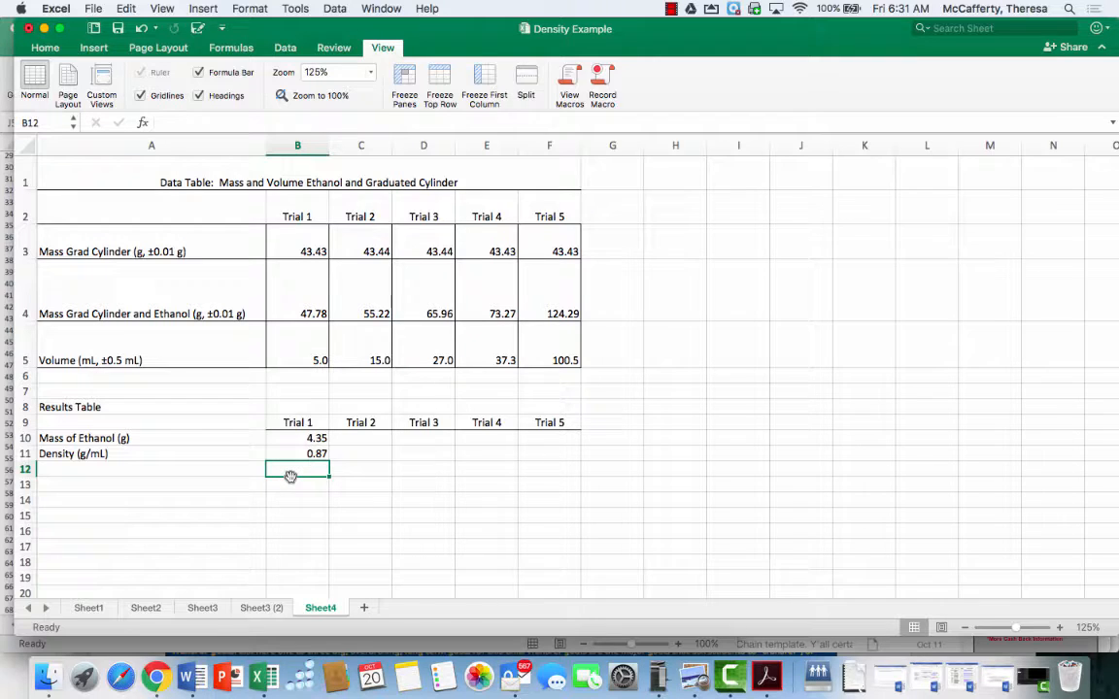
# Enter the label "Uncertainty for Mass of Ethanol" in cell A12
pyautogui.click(223, 468)
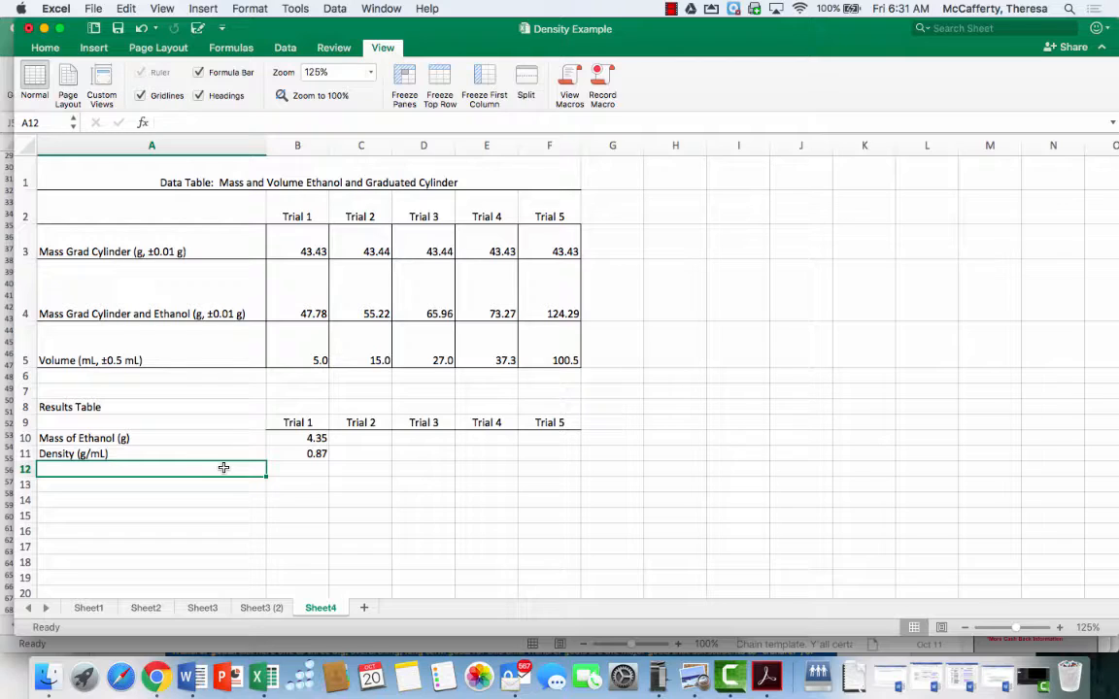
pyautogui.write('Uncerta')
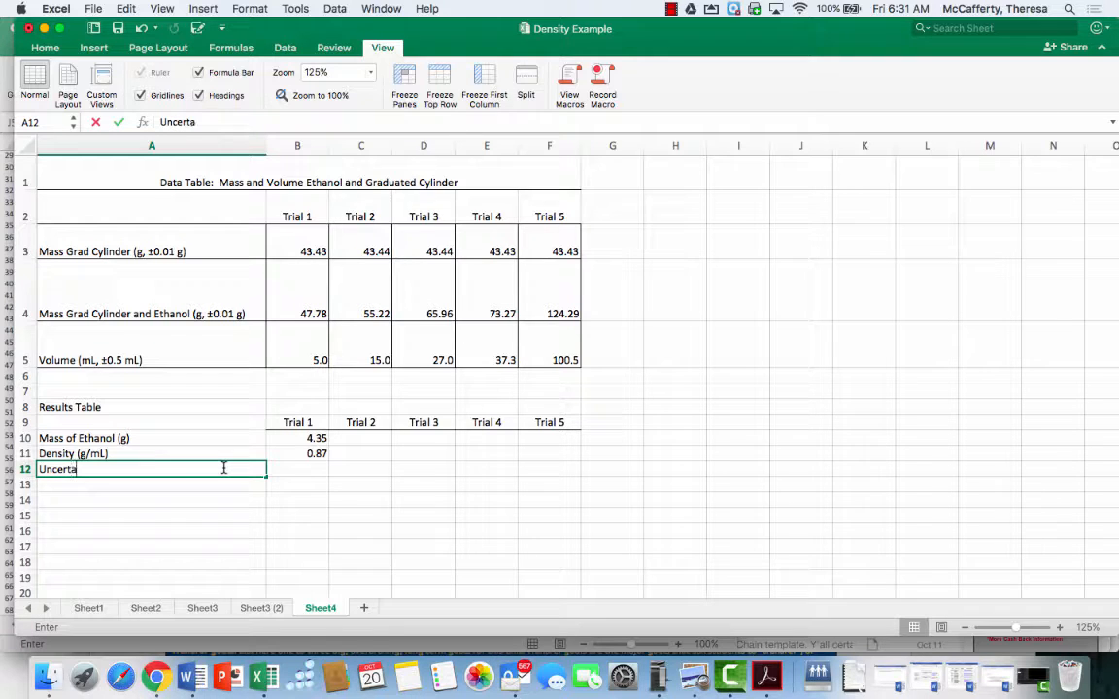
pyautogui.write('inty for m')
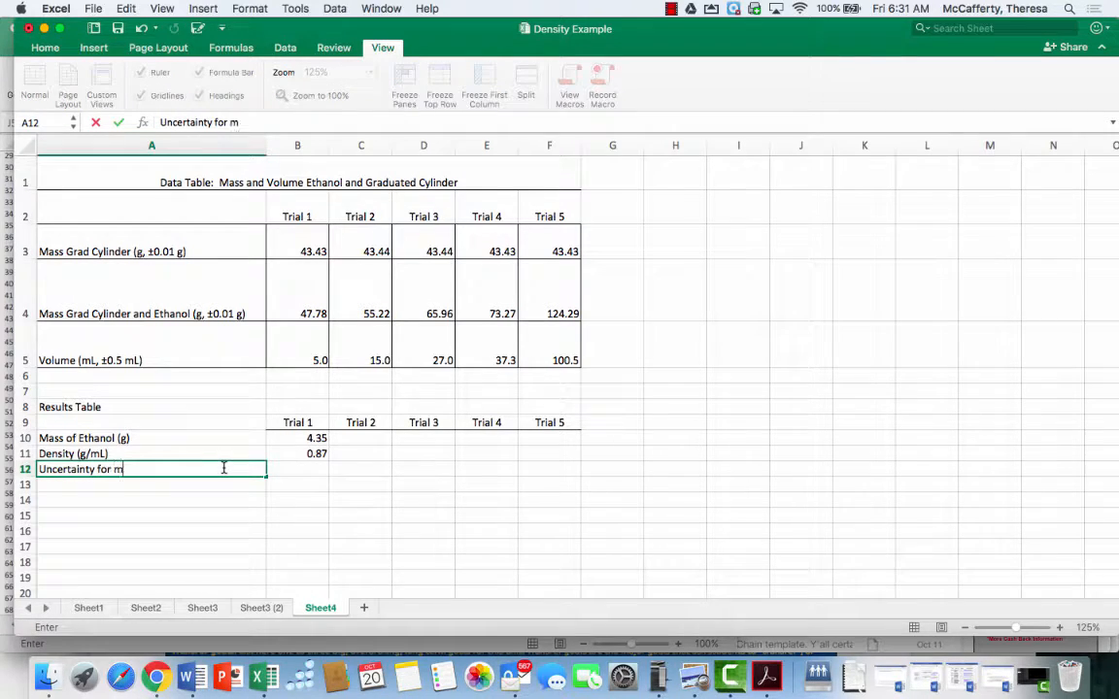
pyautogui.press('BackSpace')
pyautogui.write('Mass of Ethanol')
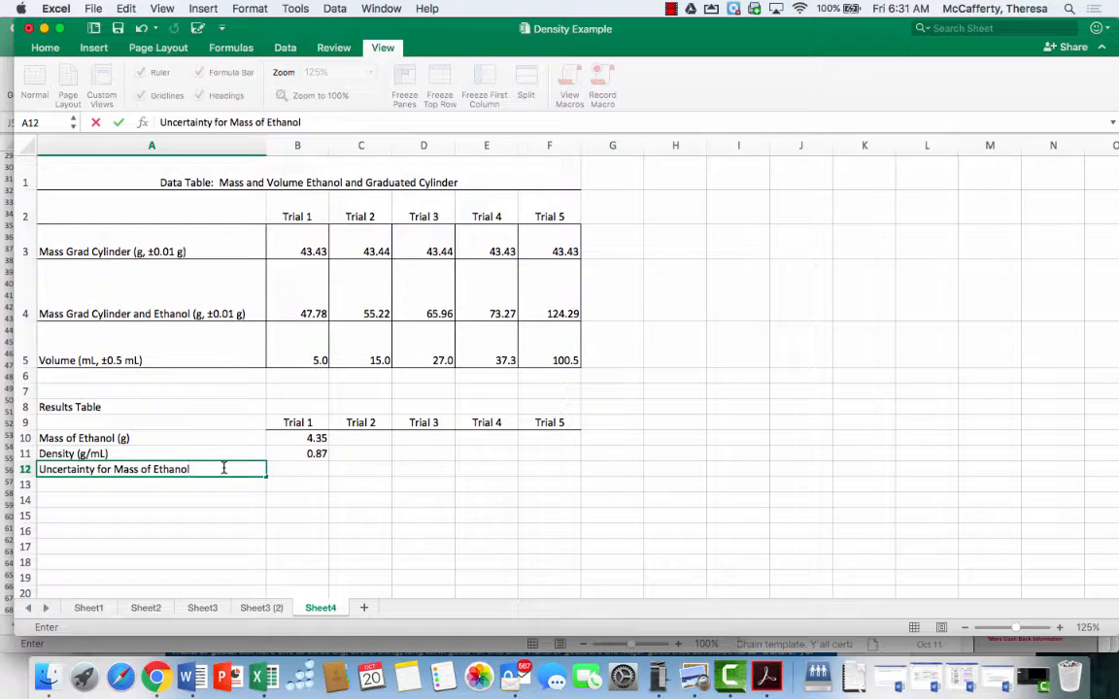
pyautogui.press('Tab')
pyautogui.click(223, 468)
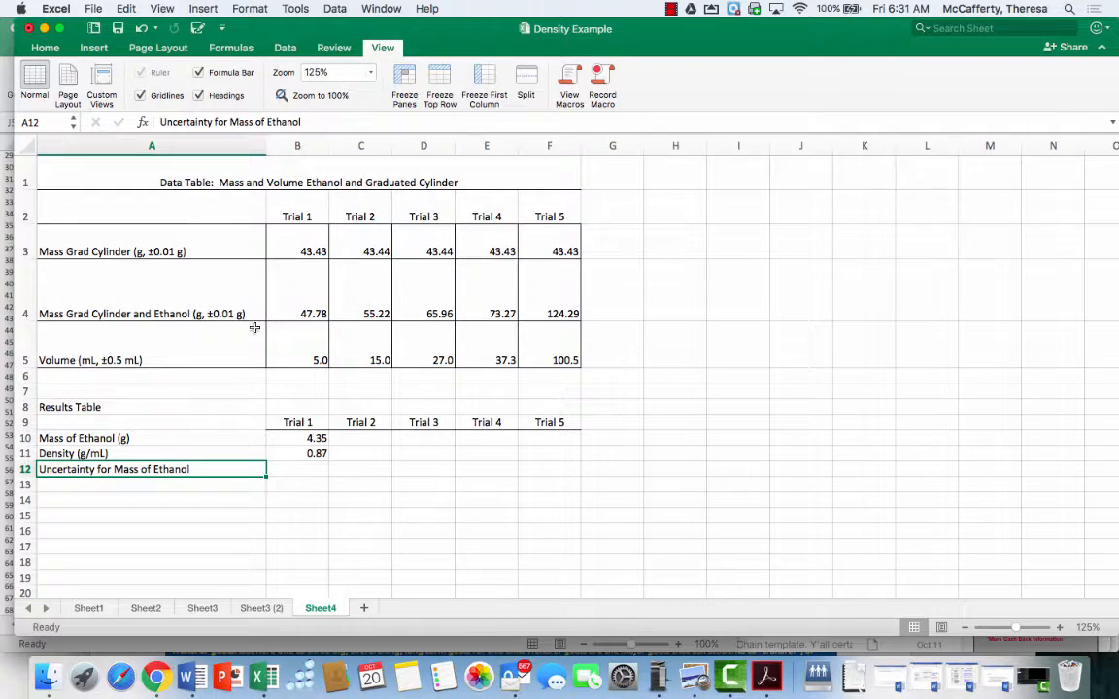
# Append " (±g)" to the label in cell A12
pyautogui.click(287, 117)
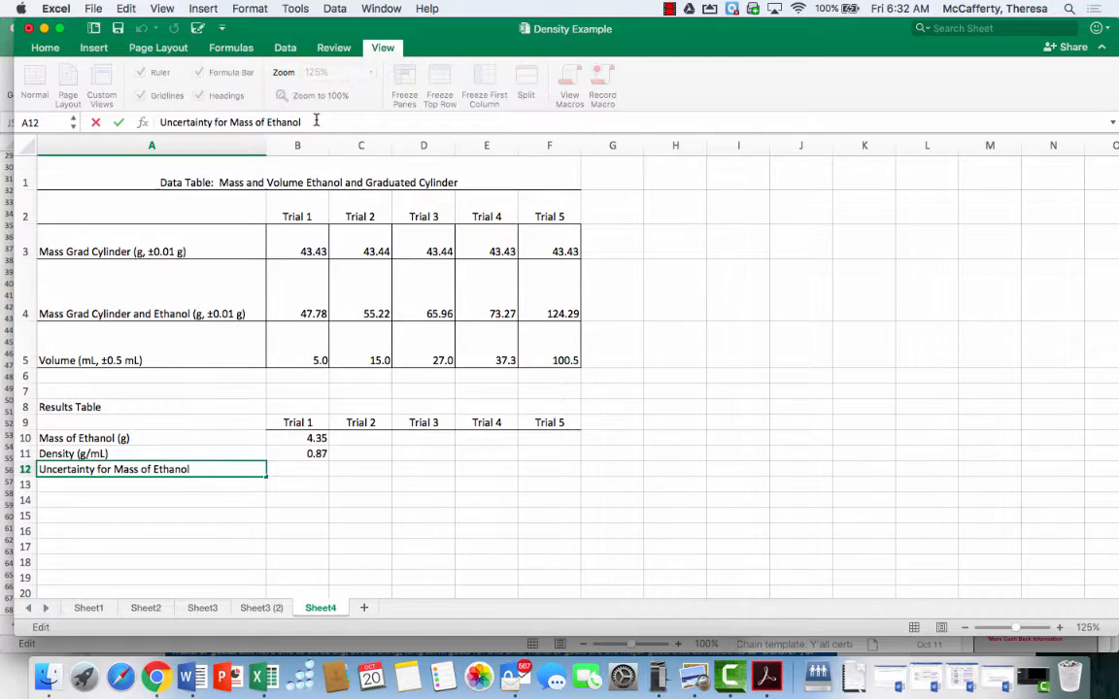
pyautogui.doubleClick(201, 470)
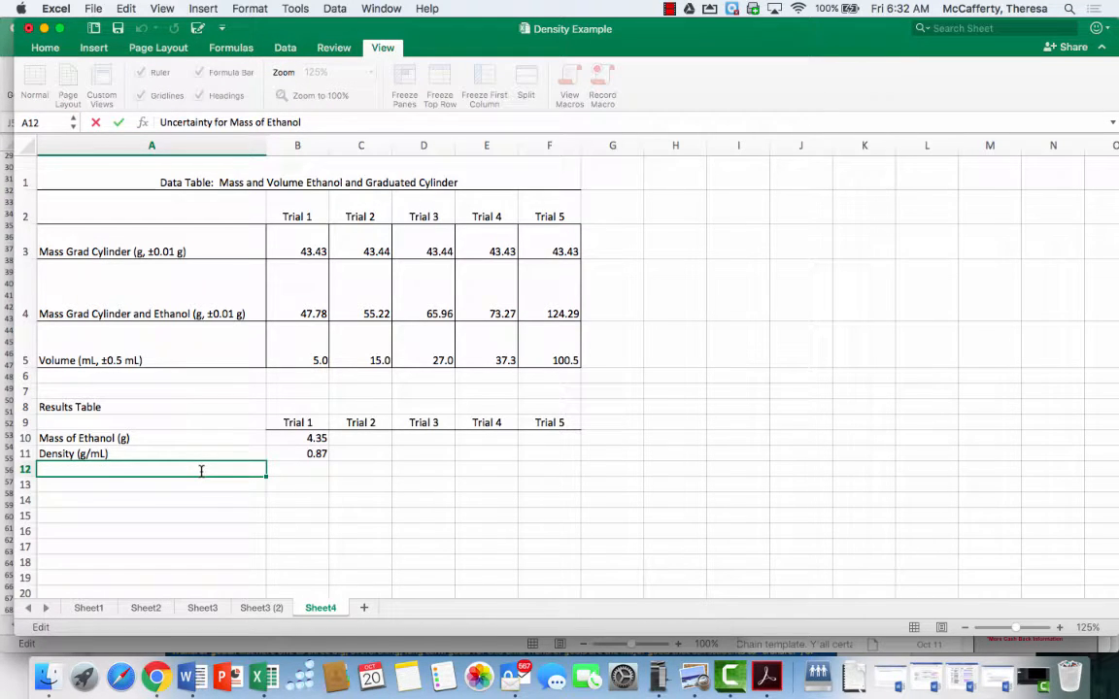
pyautogui.click(318, 121)
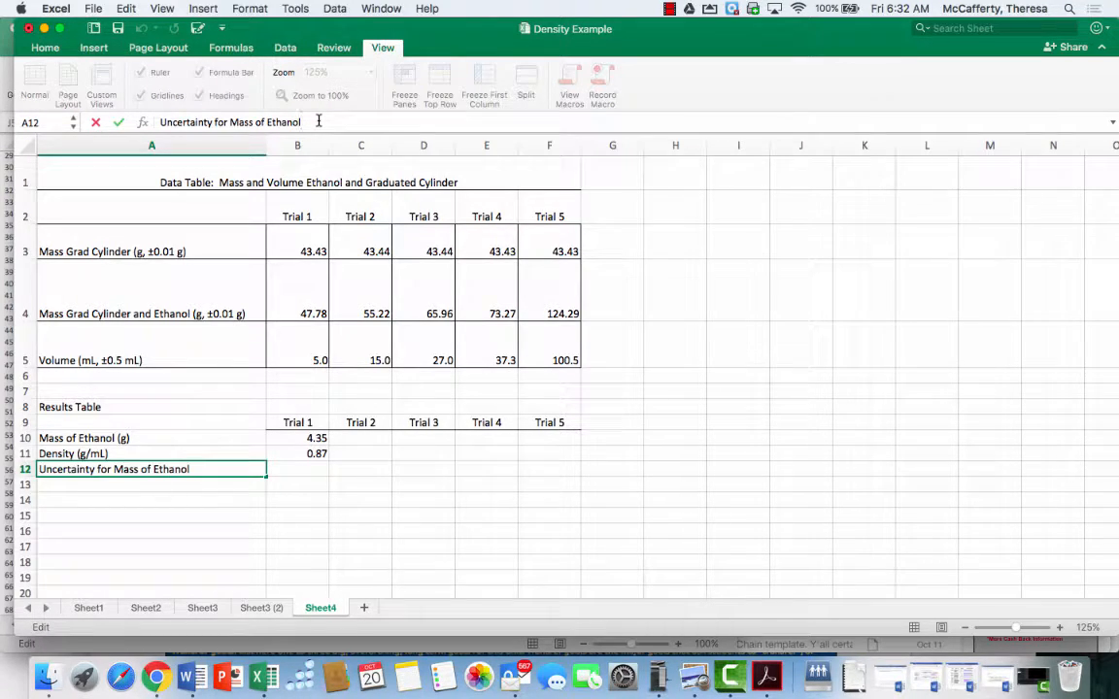
pyautogui.write('(')
pyautogui.write('±')
pyautogui.write('0.0')
pyautogui.press('BackSpace')
pyautogui.press('BackSpace')
pyautogui.press('BackSpace')
pyautogui.write('g)')
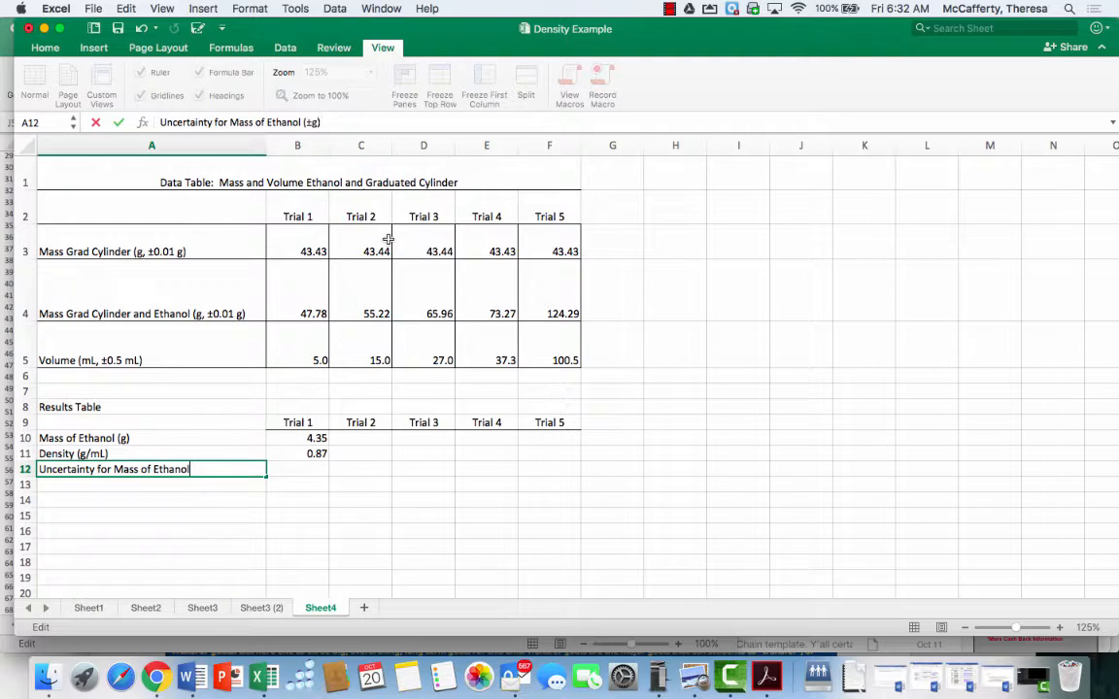
pyautogui.press('Return')
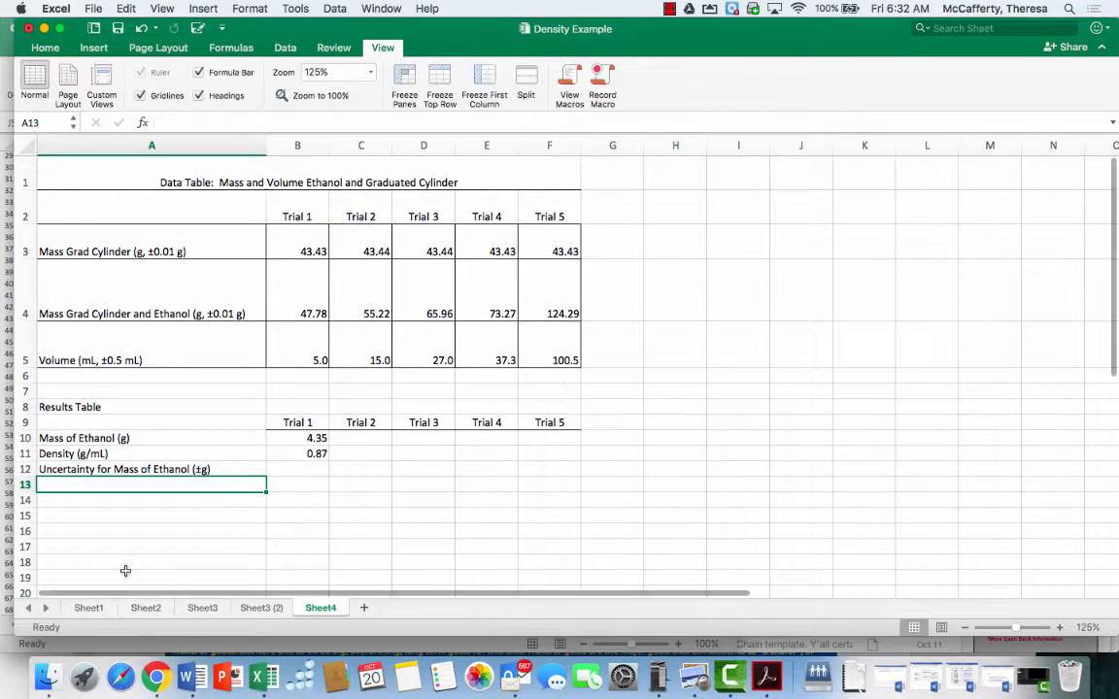
# Enter 0.02 in B12 as the Trial 1 mass uncertainty
pyautogui.click(282, 472)
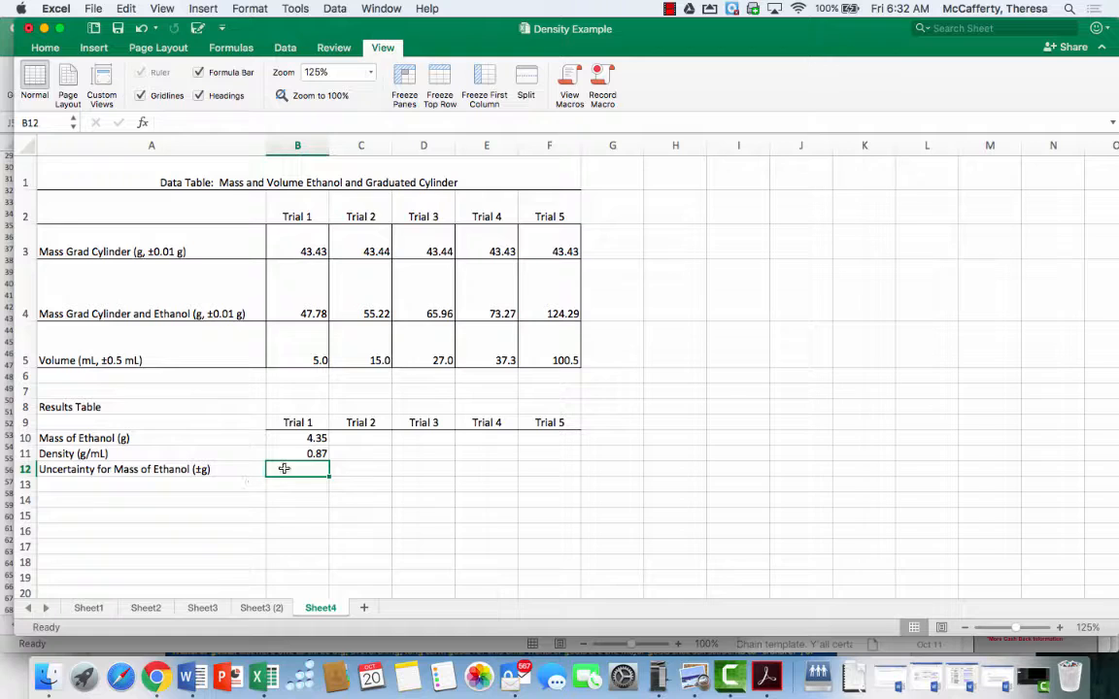
pyautogui.write('0.02')
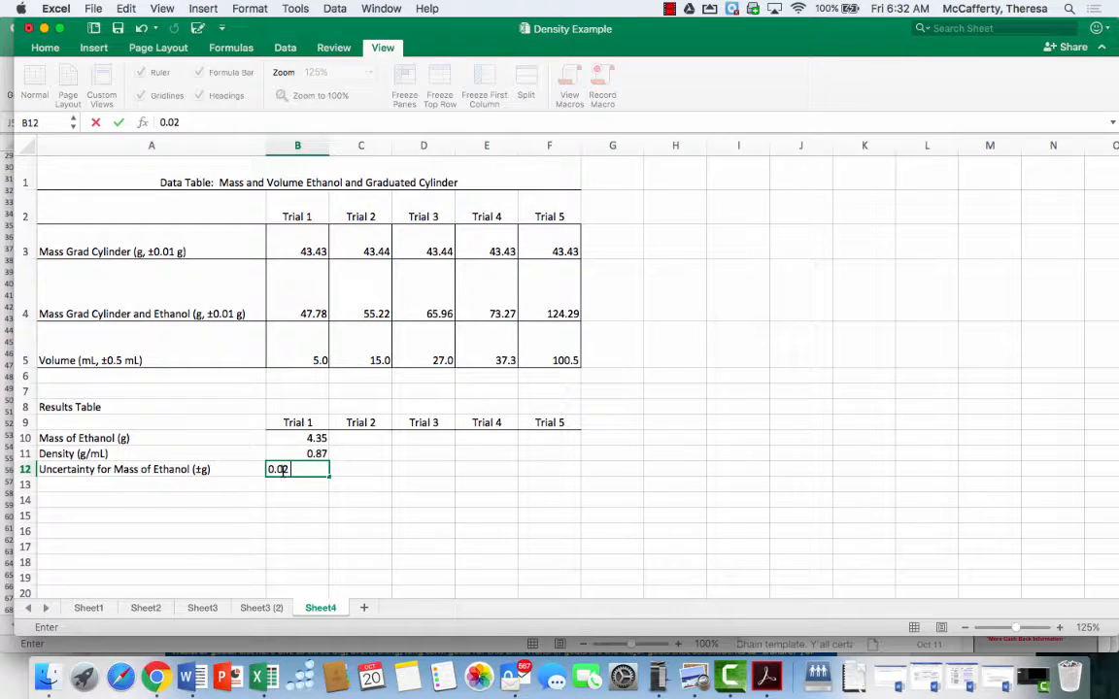
pyautogui.press('Return')
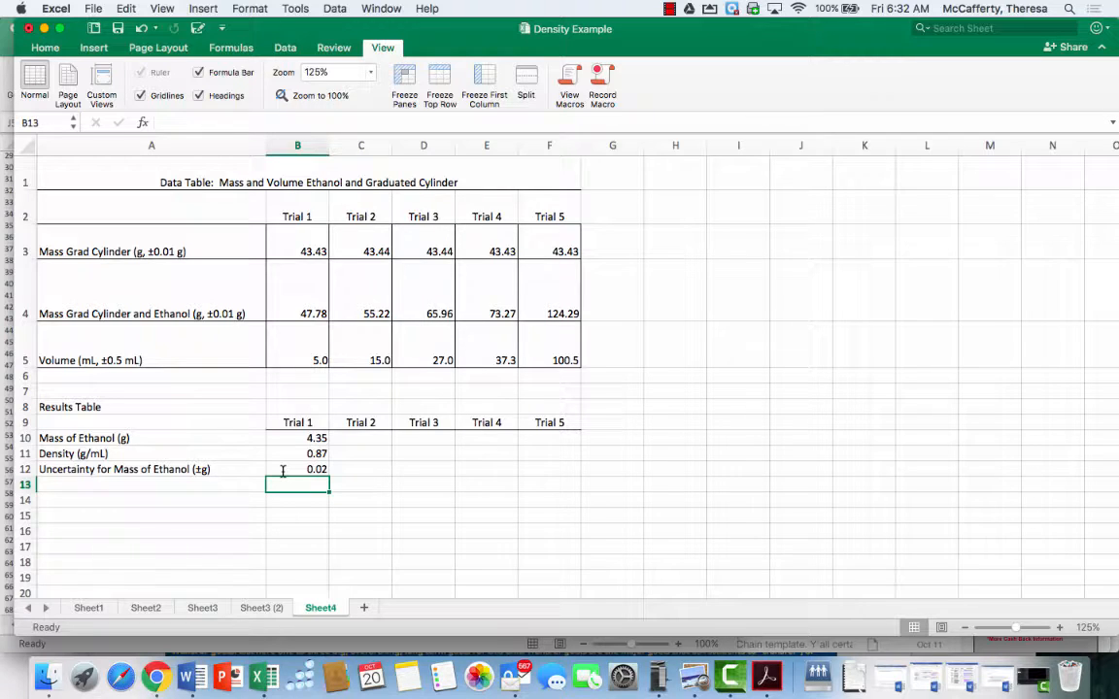
# Enter the label "Percent Uncertainty for Mass of Ethanol (±%)" in cell A13
pyautogui.press('Left')
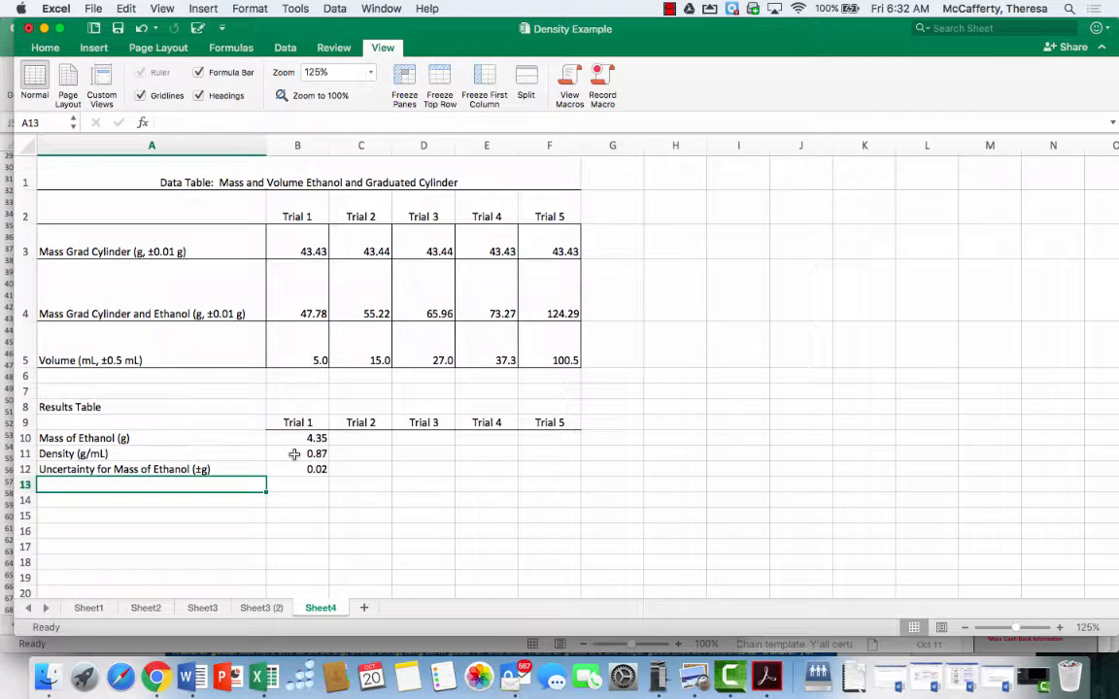
pyautogui.write('Percent U')
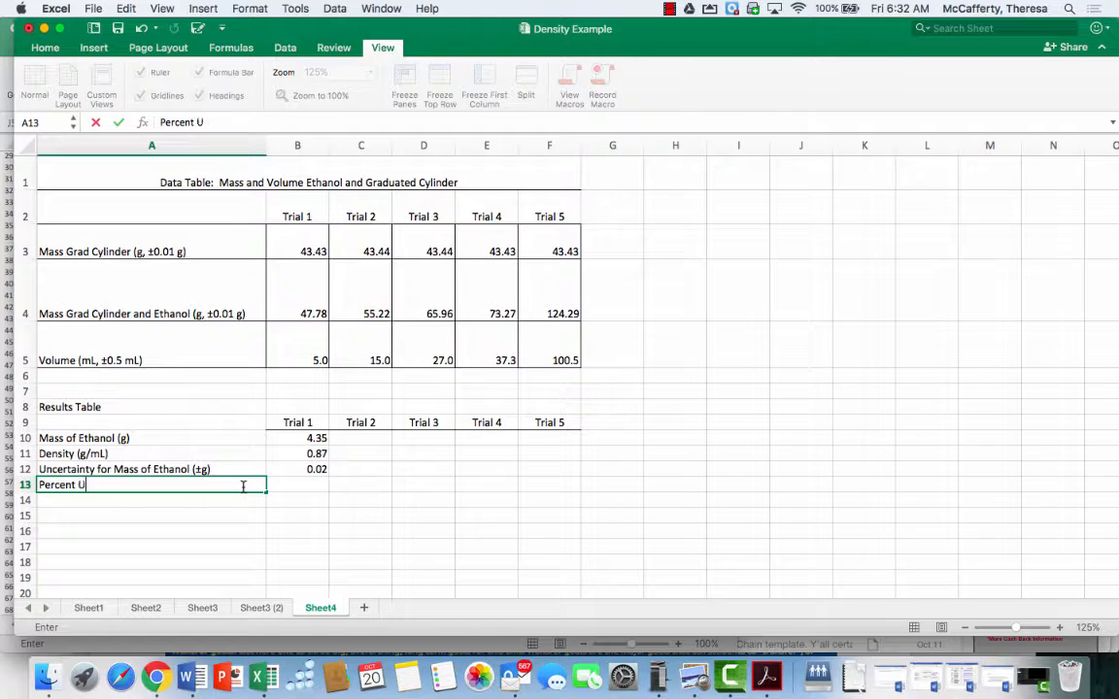
pyautogui.write('ncertainty for')
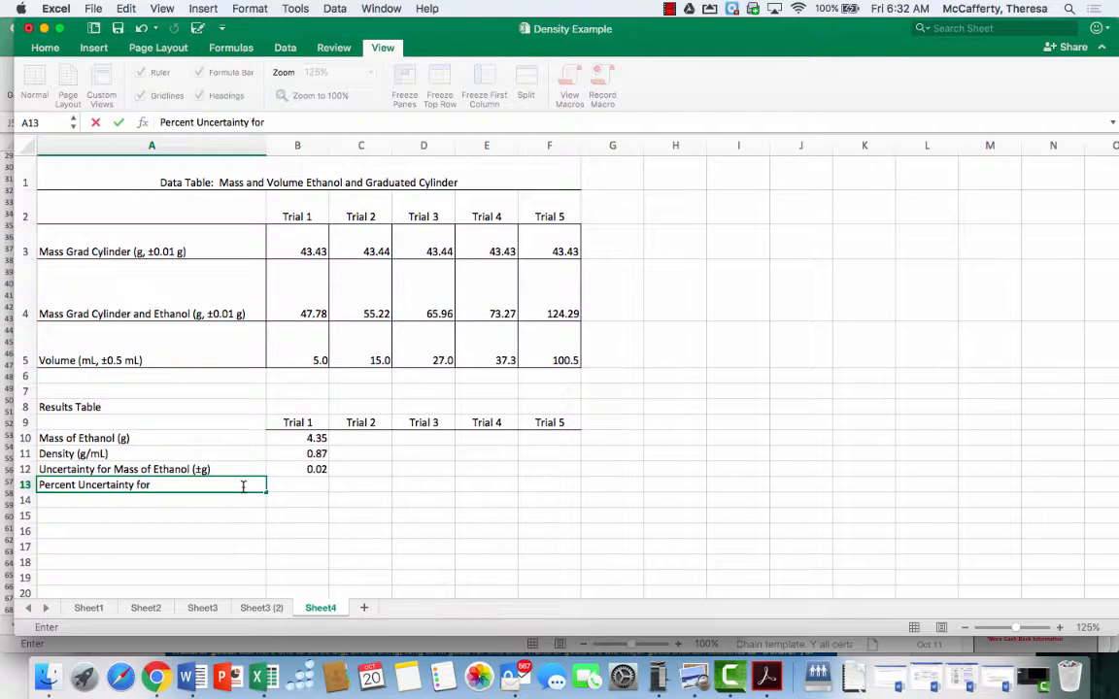
pyautogui.write(' Mass of Ethanol (')
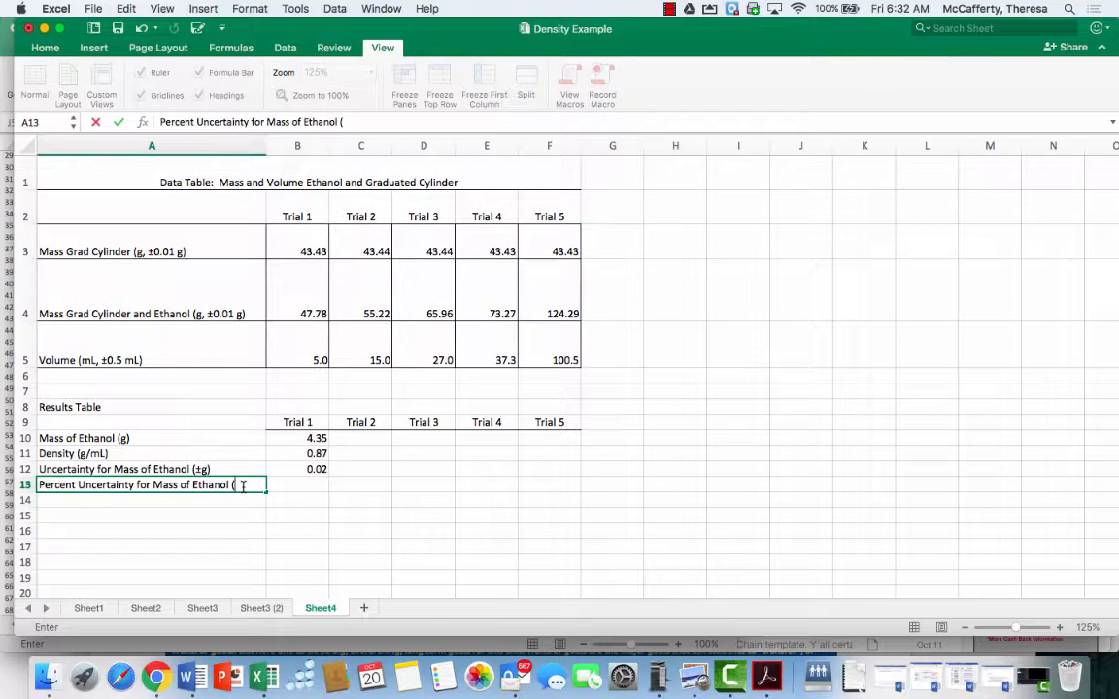
pyautogui.write('±%)')
# Enter the formula +B12/B10*100 in B13 to calculate the Trial 1 percent uncertainty for mass
pyautogui.click(295, 481)
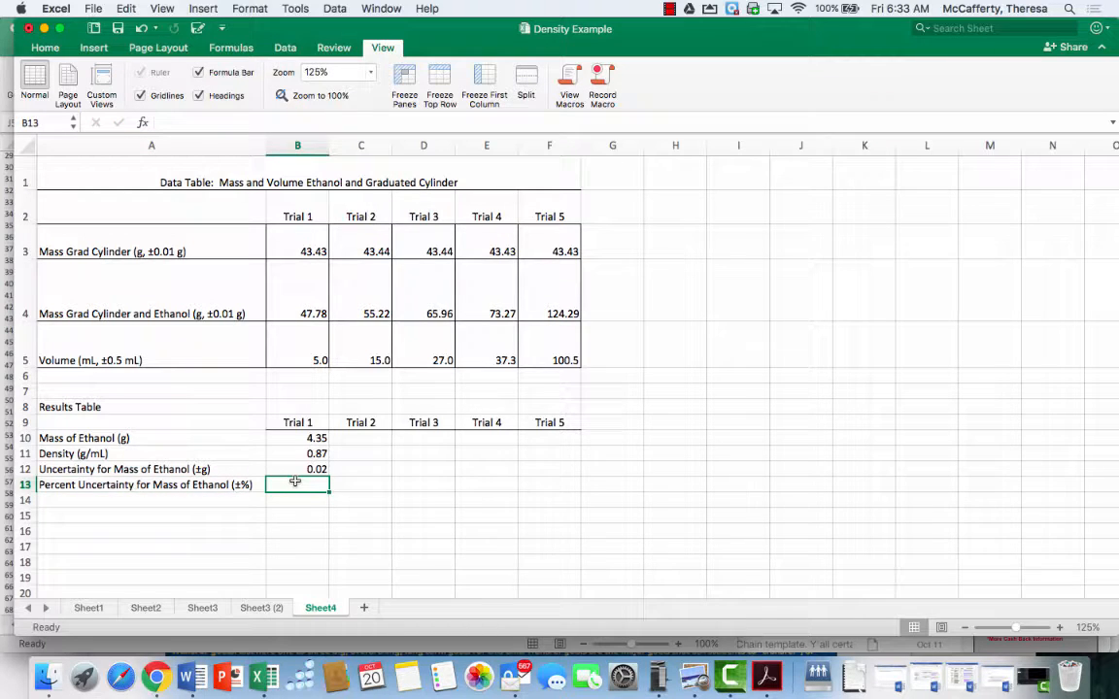
pyautogui.write('+')
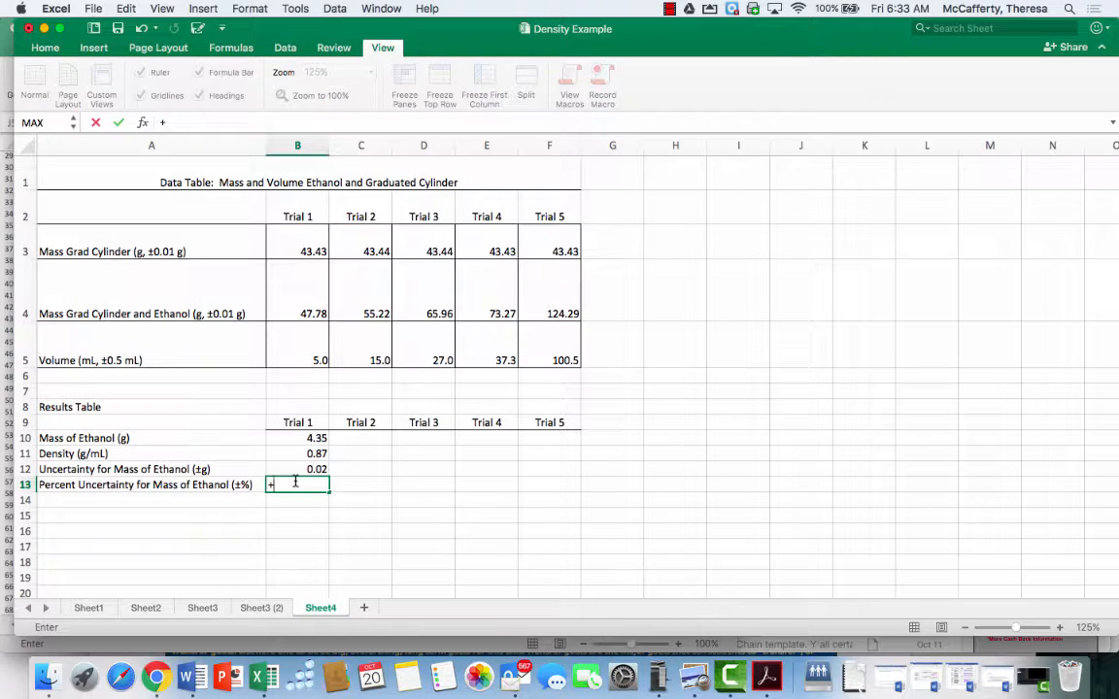
pyautogui.click(293, 439)
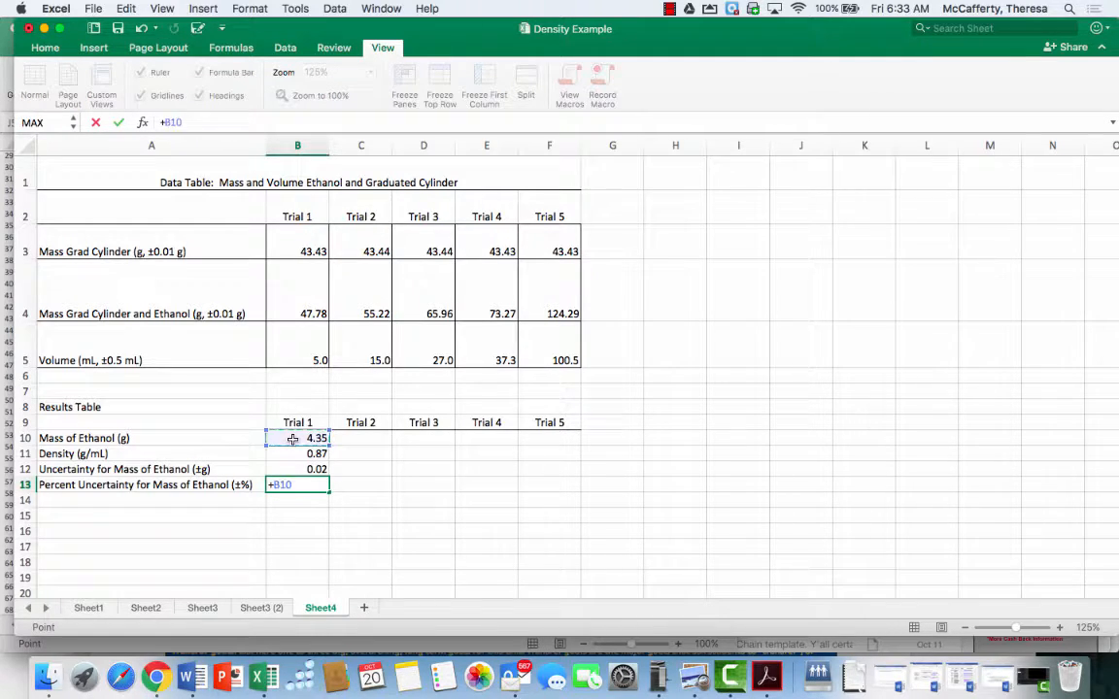
pyautogui.write('/')
pyautogui.press('BackSpace')
pyautogui.press('BackSpace')
pyautogui.press('BackSpace')
pyautogui.press('BackSpace')
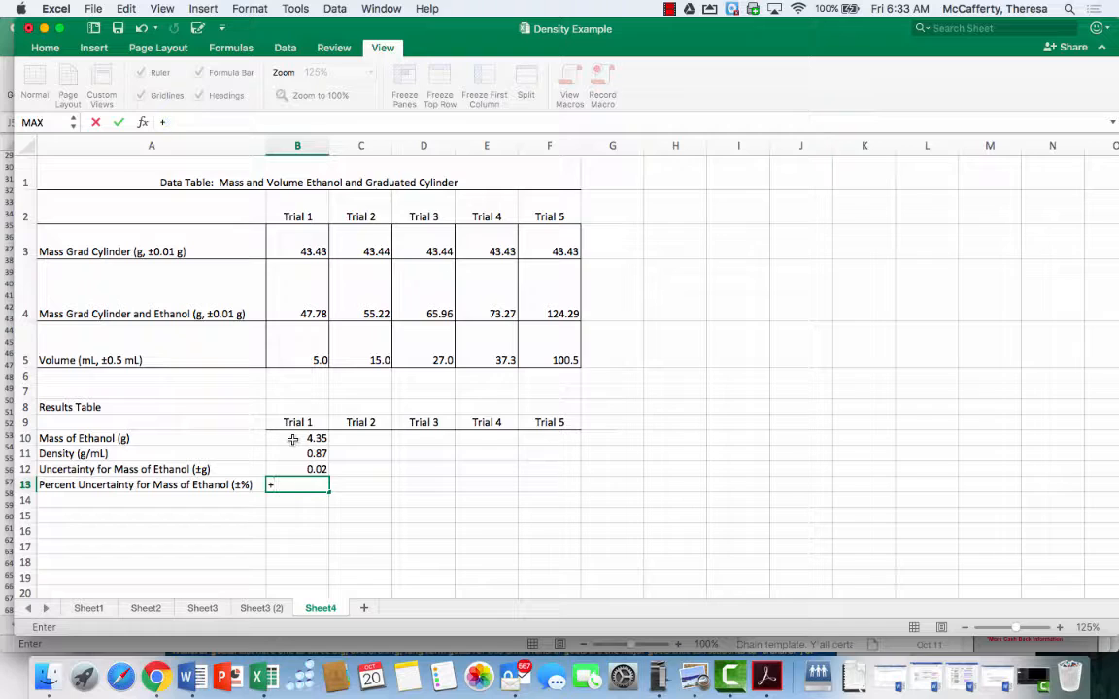
pyautogui.click(291, 453)
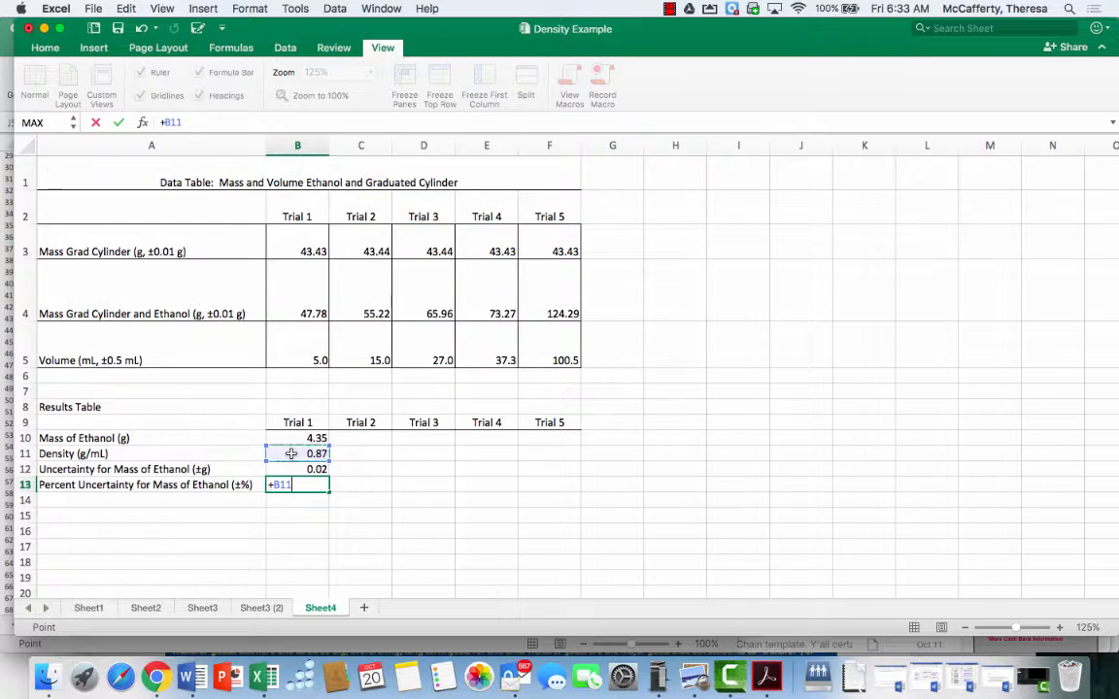
pyautogui.click(288, 469)
pyautogui.write('/')
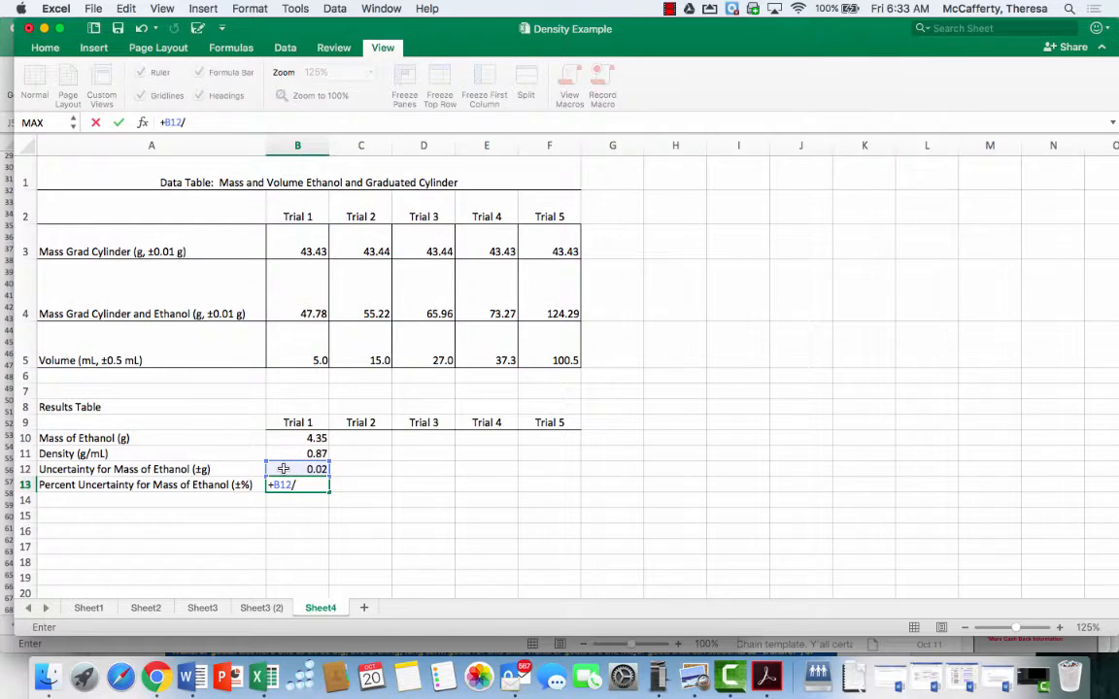
pyautogui.click(289, 438)
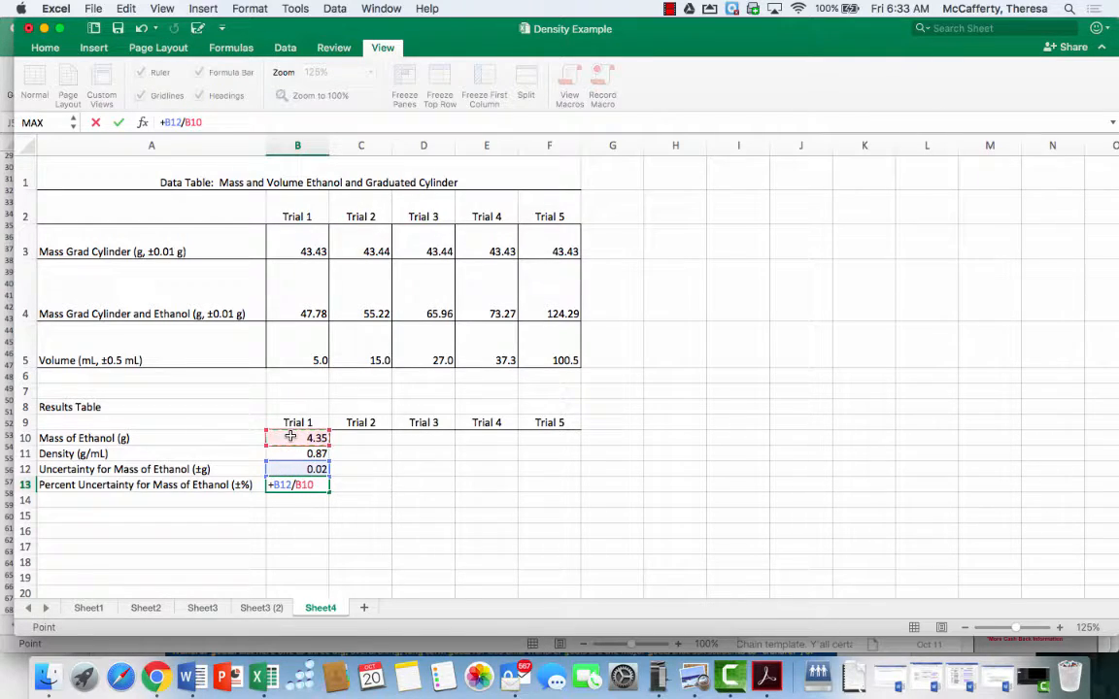
pyautogui.write('*100')
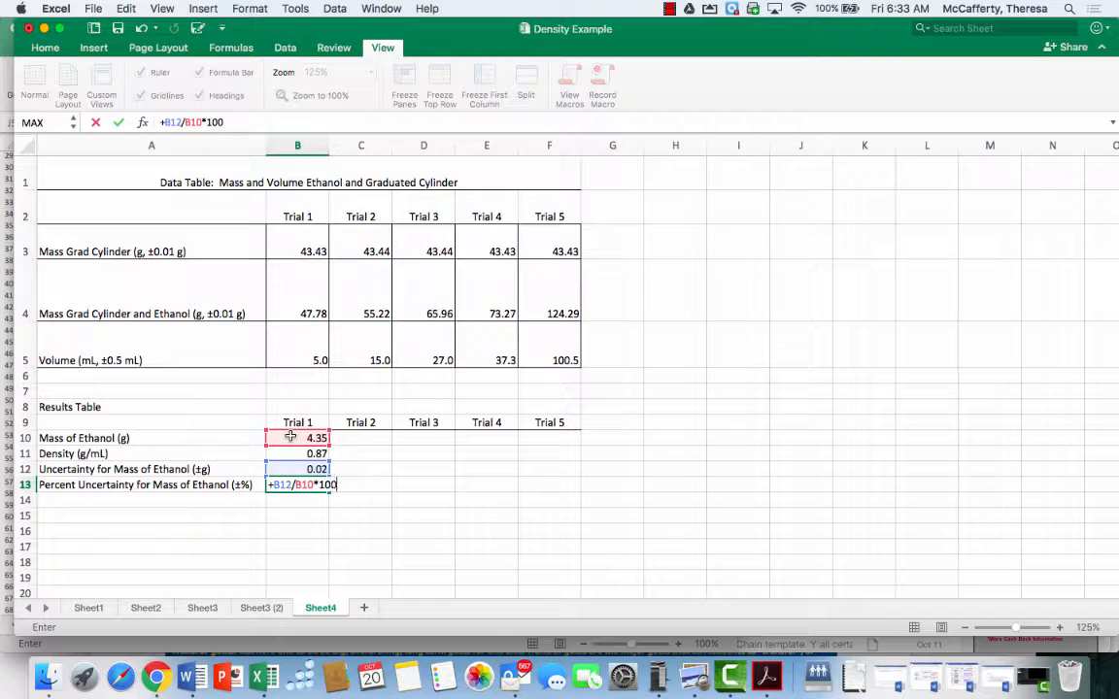
pyautogui.press('Return')
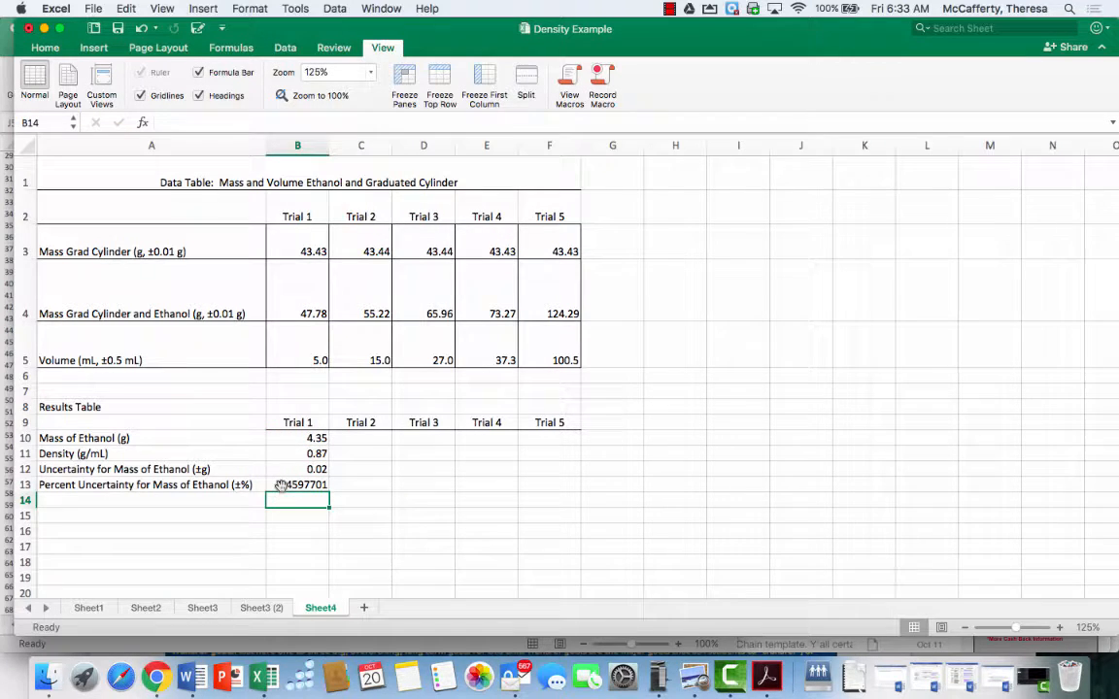
# Enter the label "Percent Uncertainty for Volume of Ethanol (±%)" in cell A14
pyautogui.click(201, 499)
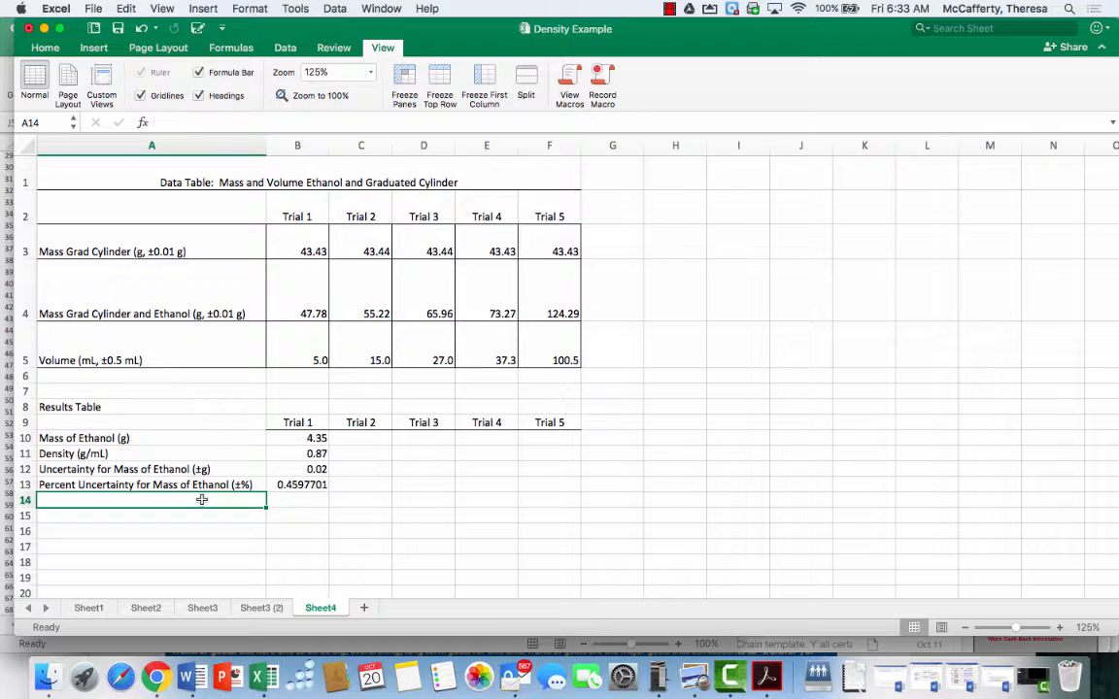
pyautogui.write('Percent Unc')
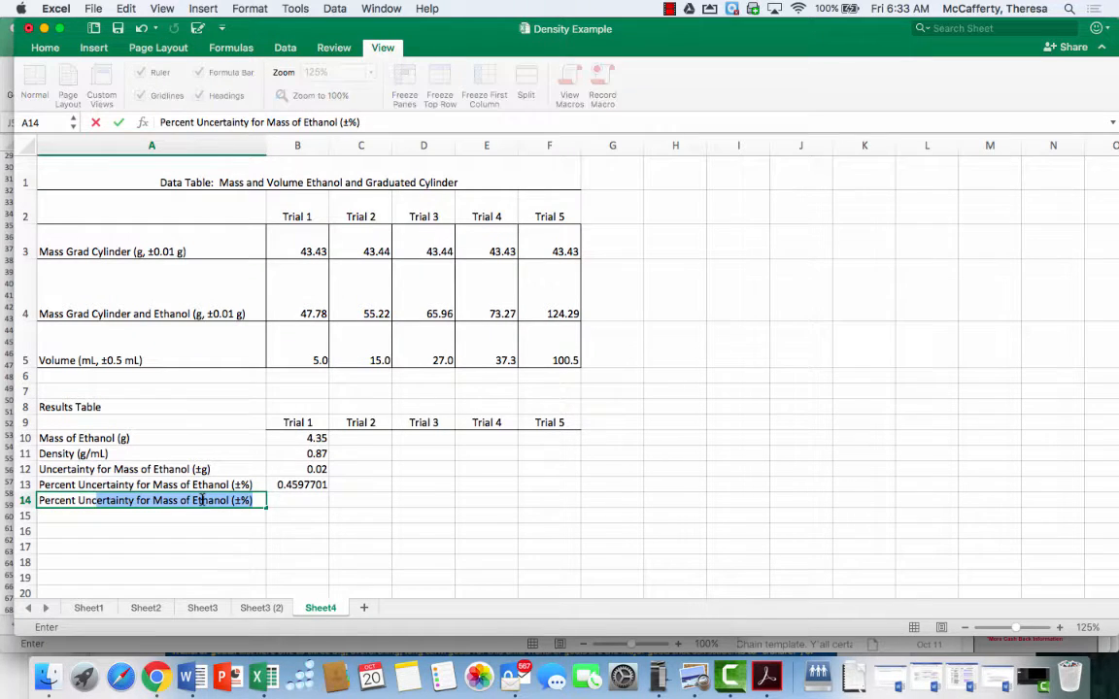
pyautogui.write('ertainty for the')
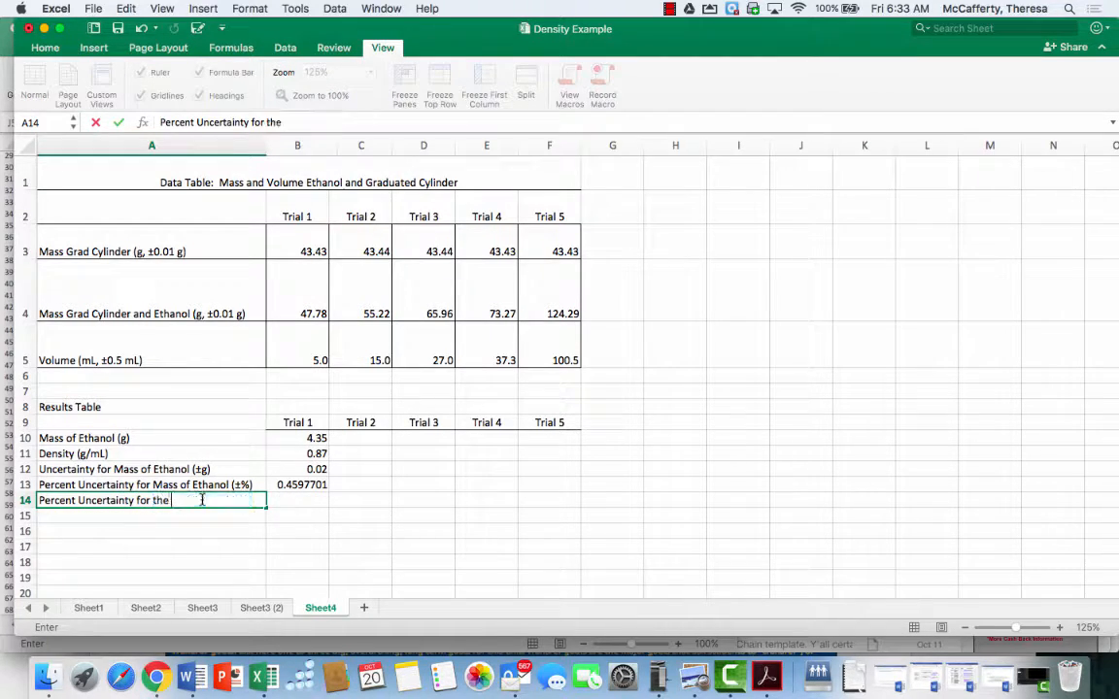
pyautogui.write('Volu')
pyautogui.press('BackSpace')
pyautogui.press('BackSpace')
pyautogui.press('BackSpace')
pyautogui.press('BackSpace')
pyautogui.press('BackSpace')
pyautogui.press('BackSpace')
pyautogui.press('BackSpace')
pyautogui.press('BackSpace')
pyautogui.write('Volume of')
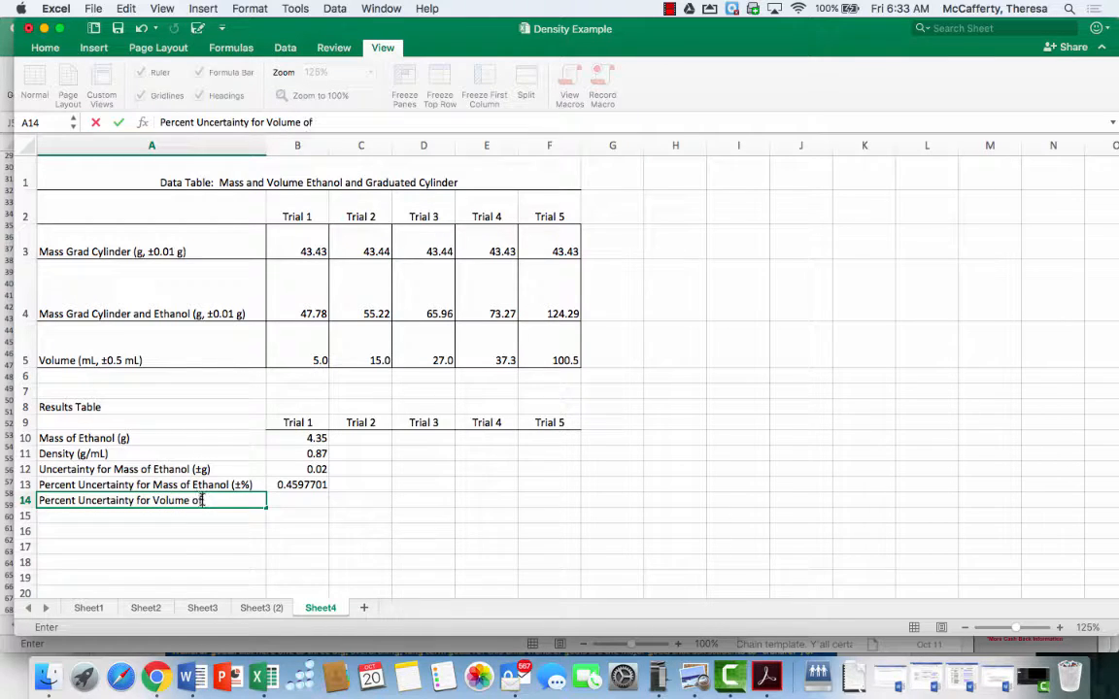
pyautogui.write('anol (±%)')
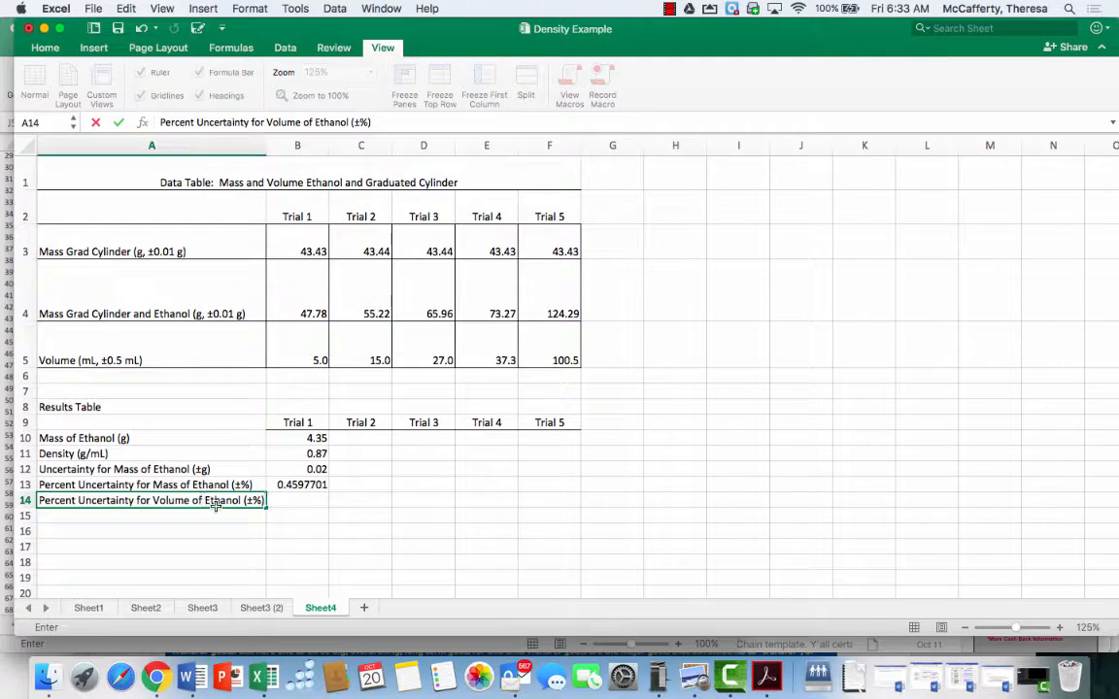
# Enter the formula +0.5/B5*100 in B14 to calculate the Trial 1 percent uncertainty for volume
pyautogui.click(291, 500)
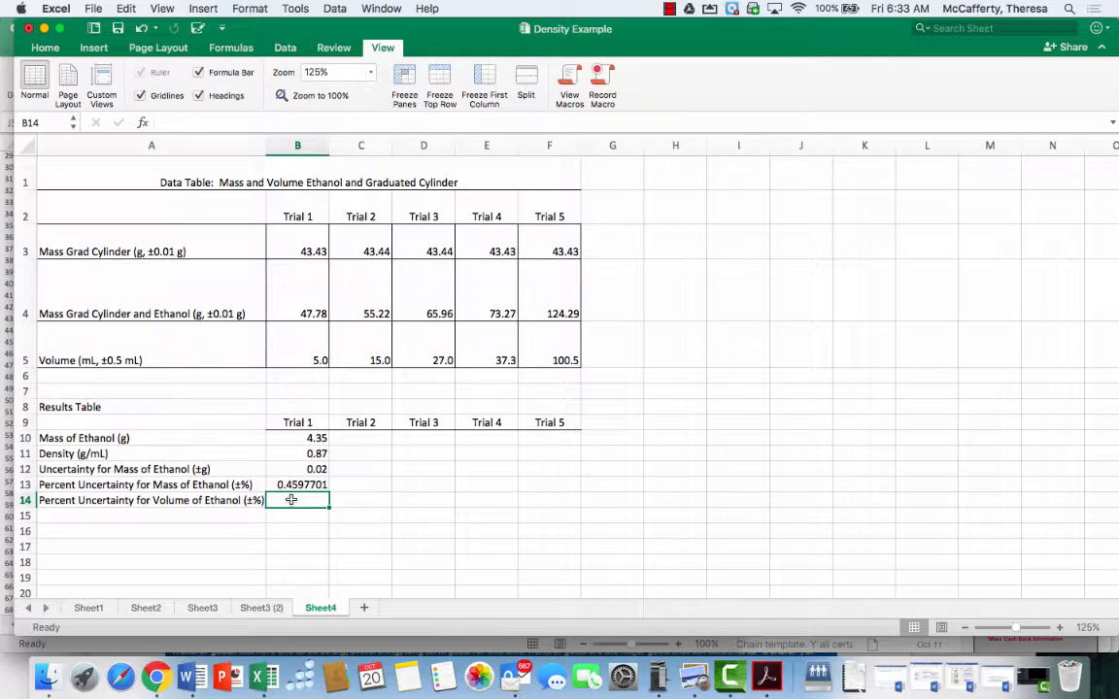
pyautogui.write('+')
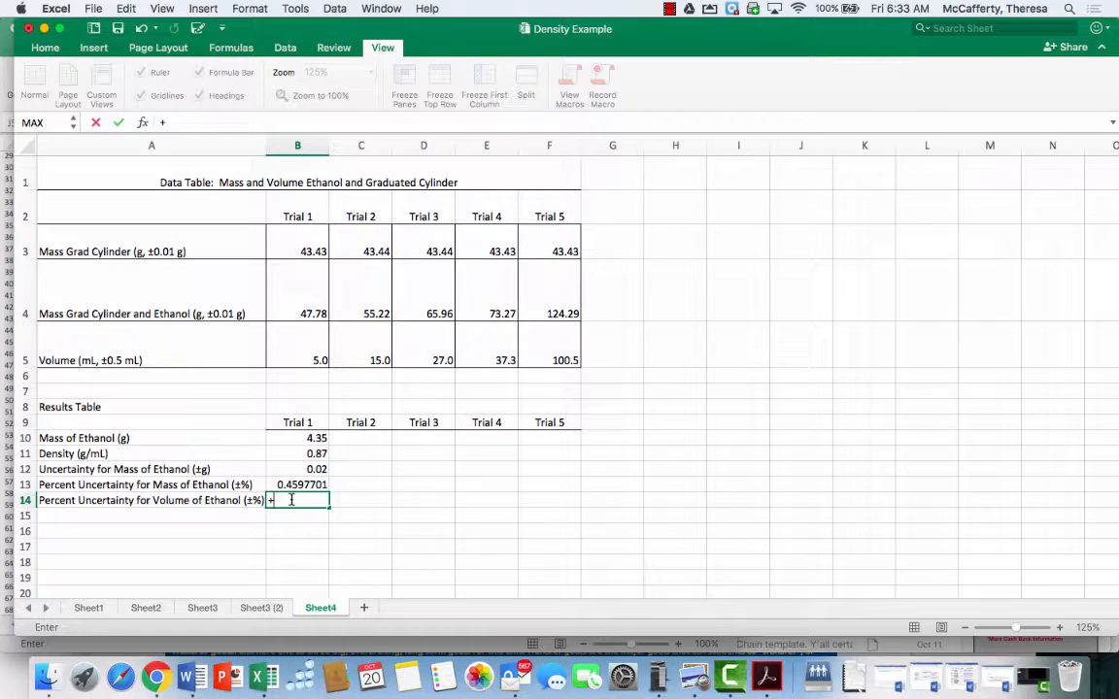
pyautogui.write('0.5/')
pyautogui.click(291, 354)
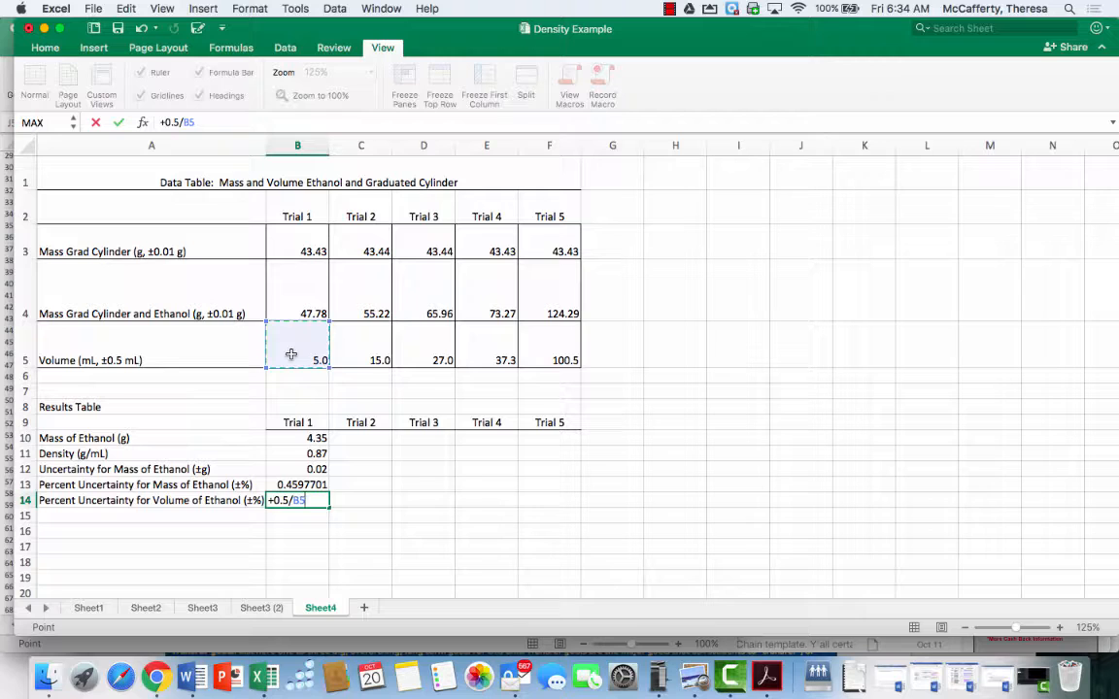
pyautogui.write('*100')
pyautogui.press('Return')
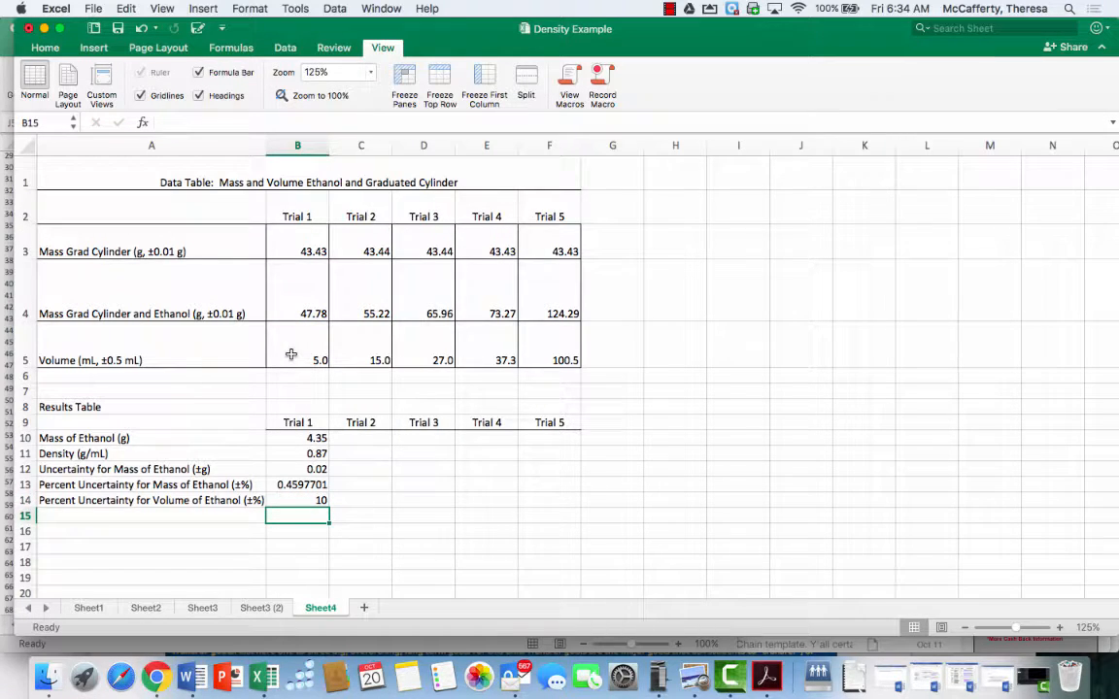
# Enter the label "Percent Uncertainty for Density (±%)" in cell A15
pyautogui.click(124, 519)
pyautogui.write('Percent')
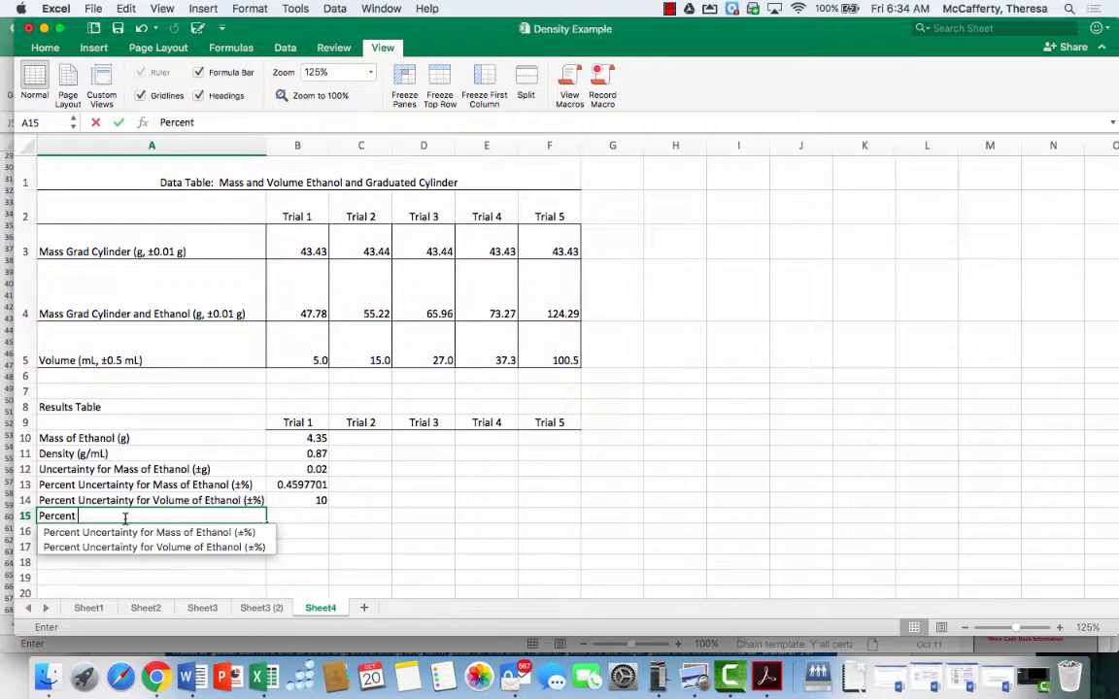
pyautogui.write(' Unert')
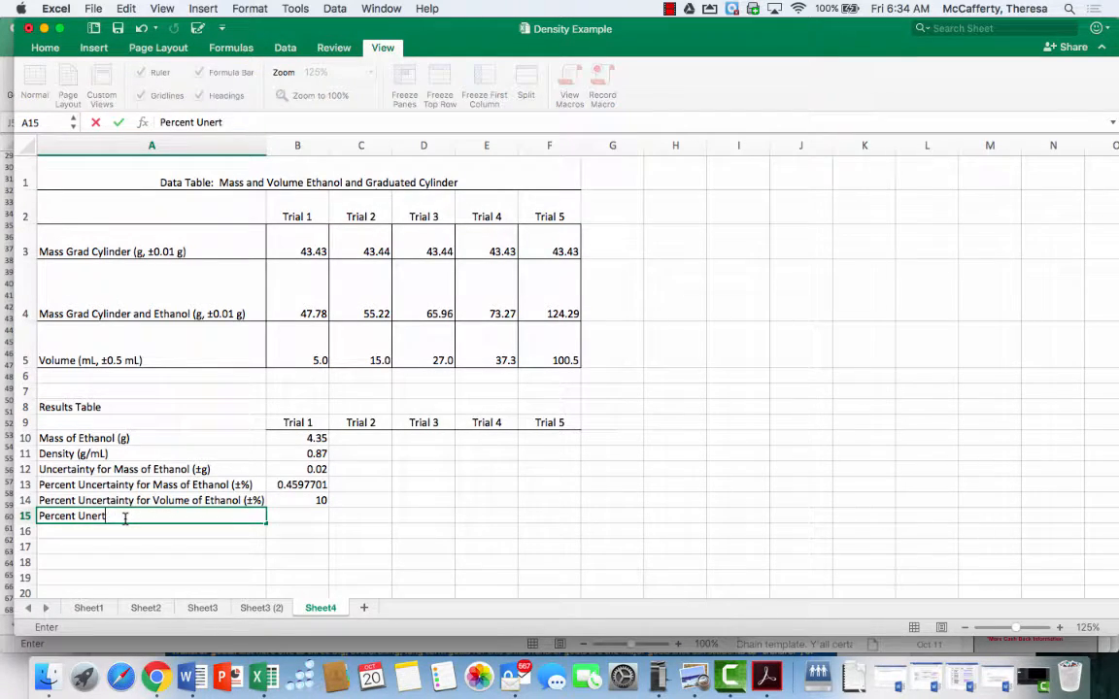
pyautogui.press('BackSpace')
pyautogui.press('BackSpace')
pyautogui.press('BackSpace')
pyautogui.write('certainty')
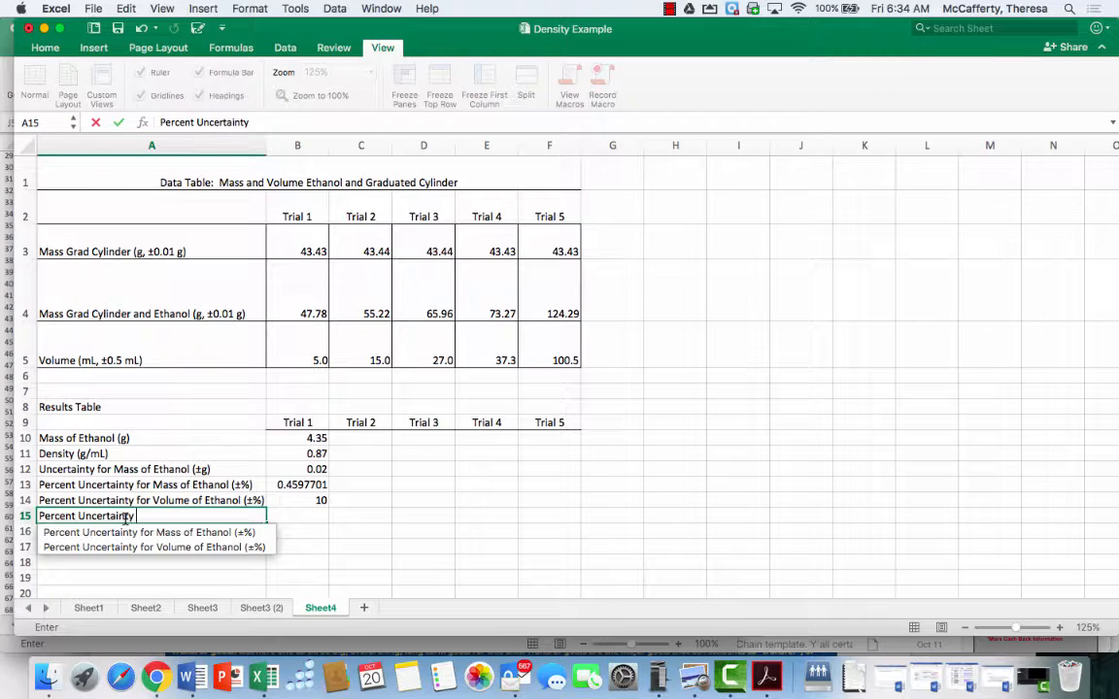
pyautogui.write(' for Density')
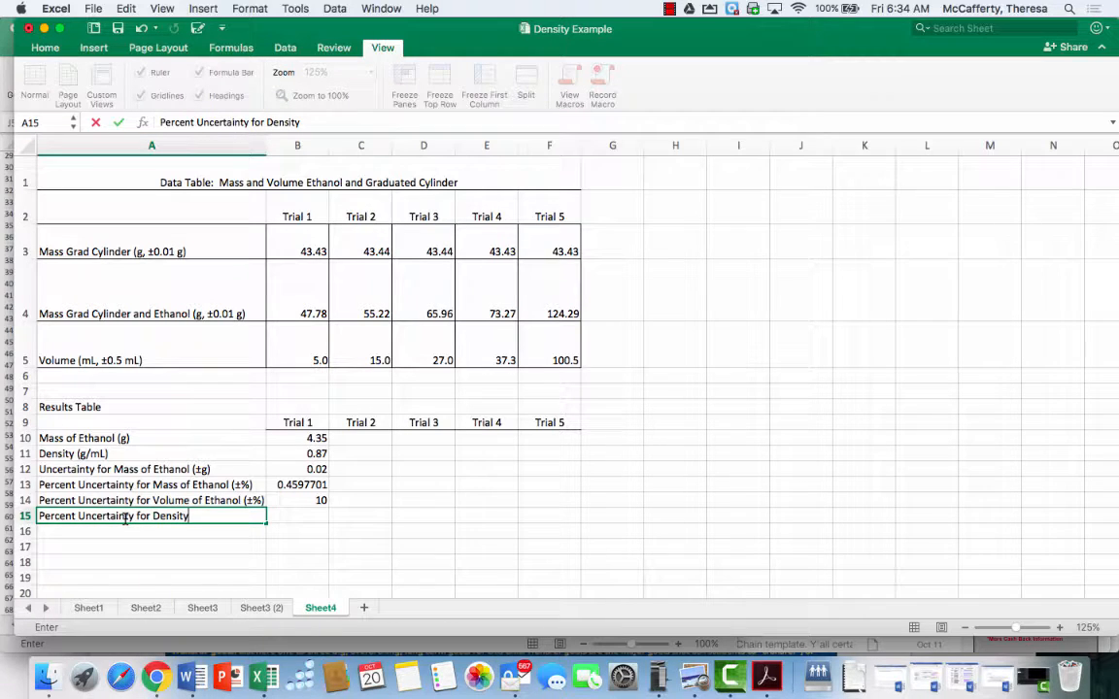
pyautogui.write(' (±%)')
pyautogui.press('Tab')
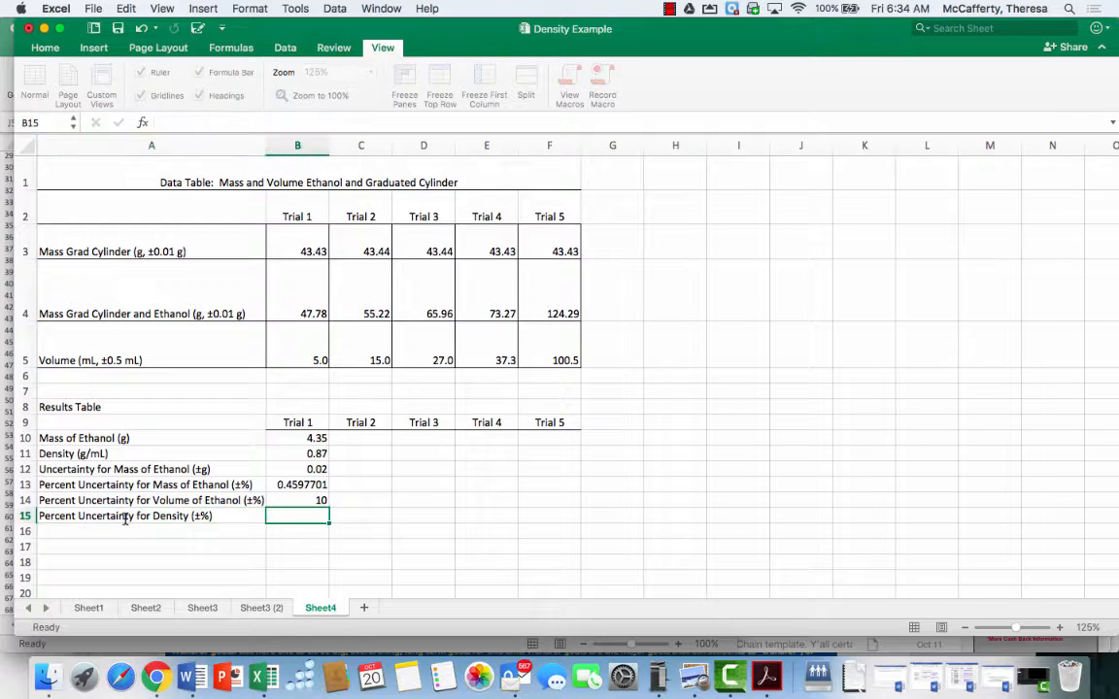
# Enter the formula +B13+B14 in B15 to calculate the Trial 1 percent uncertainty for density
pyautogui.write('+')
pyautogui.click(280, 486)
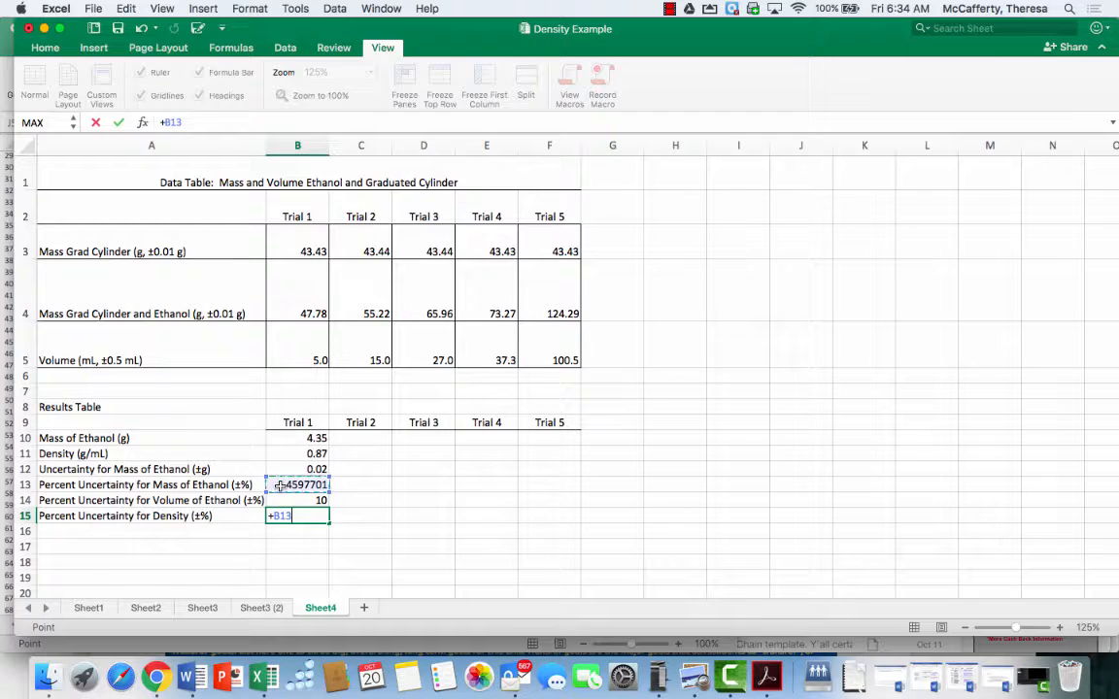
pyautogui.write('+')
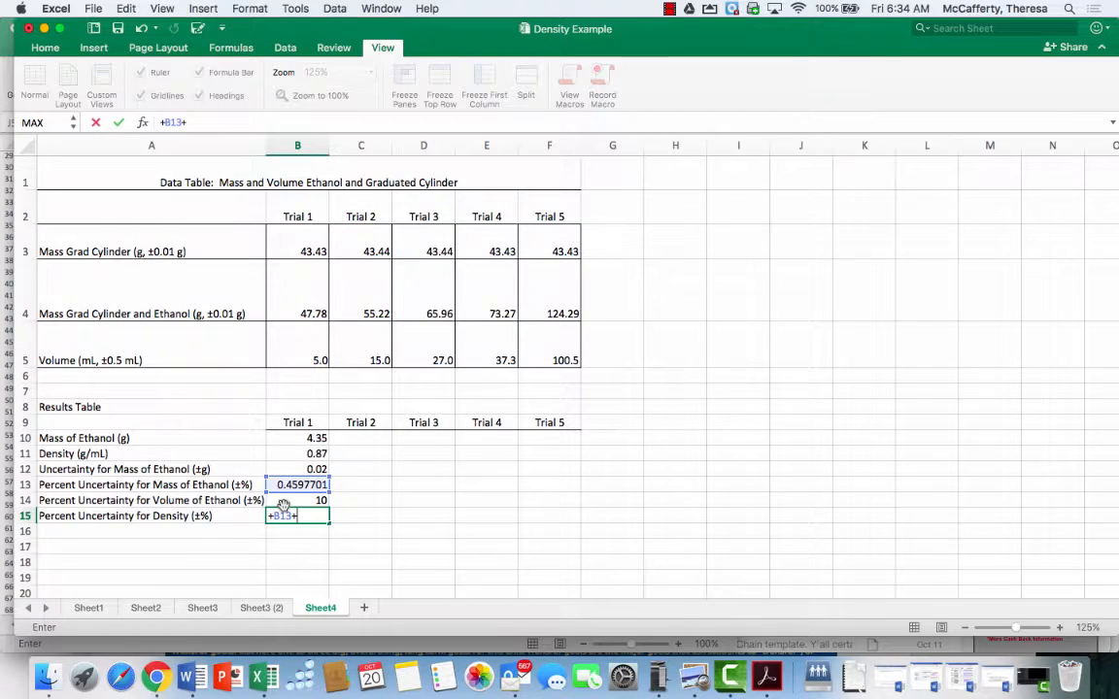
pyautogui.click(296, 501)
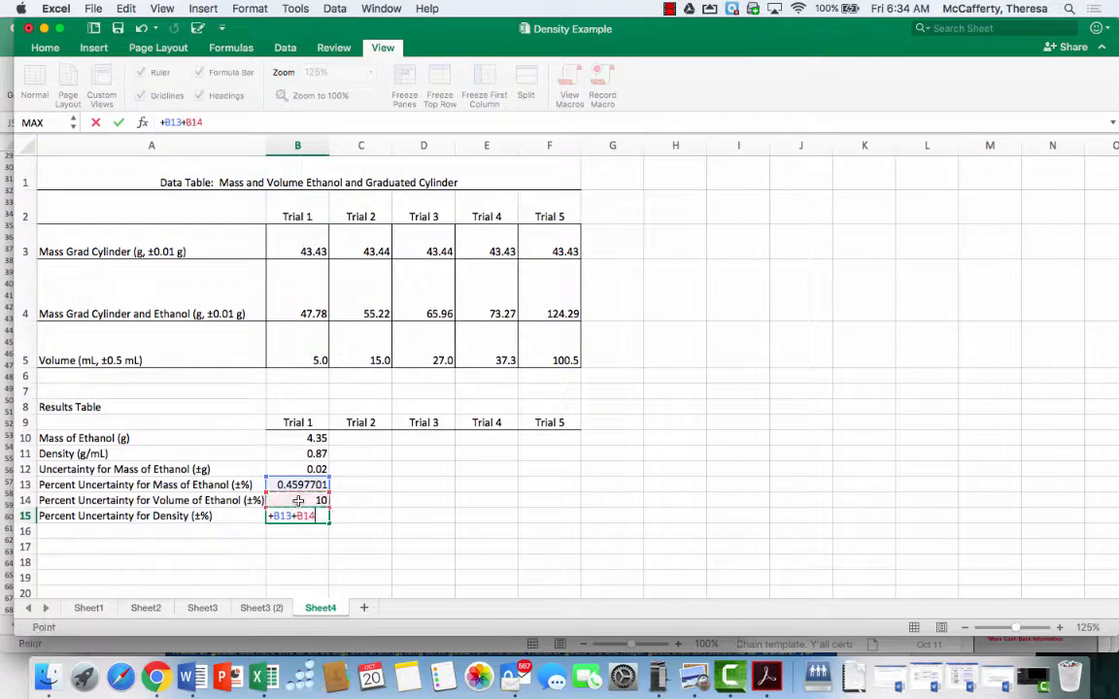
pyautogui.press('Return')
# Enter the label "Percent Error of the Density of Ethanol (%)" in cell A16
pyautogui.click(224, 529)
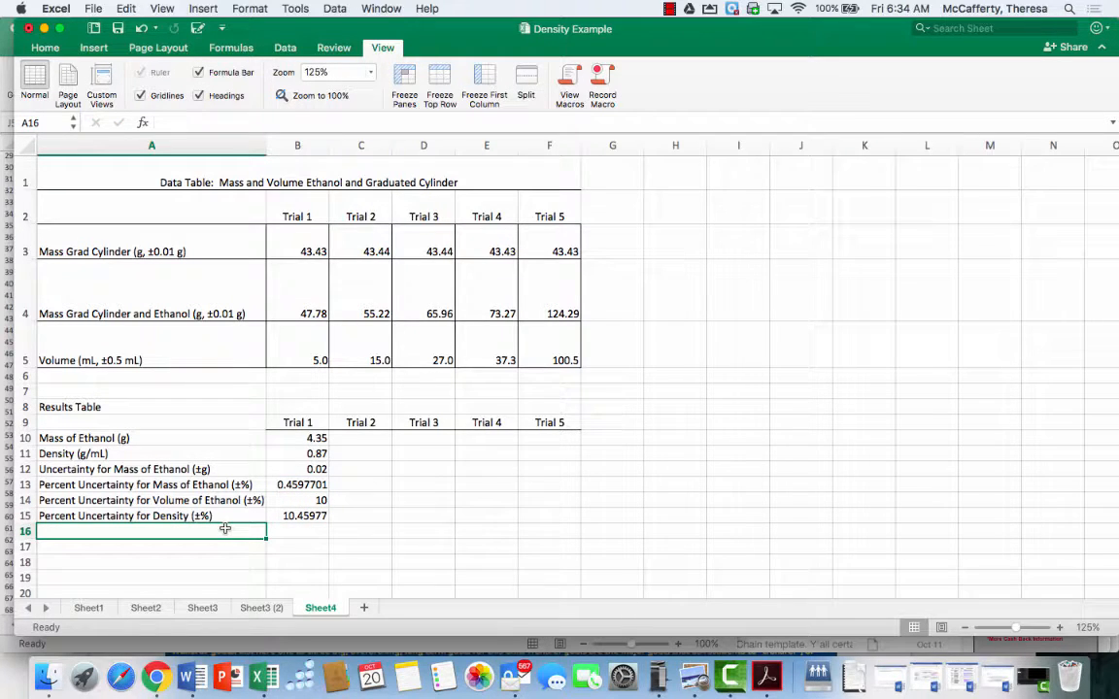
pyautogui.write('Percent ')
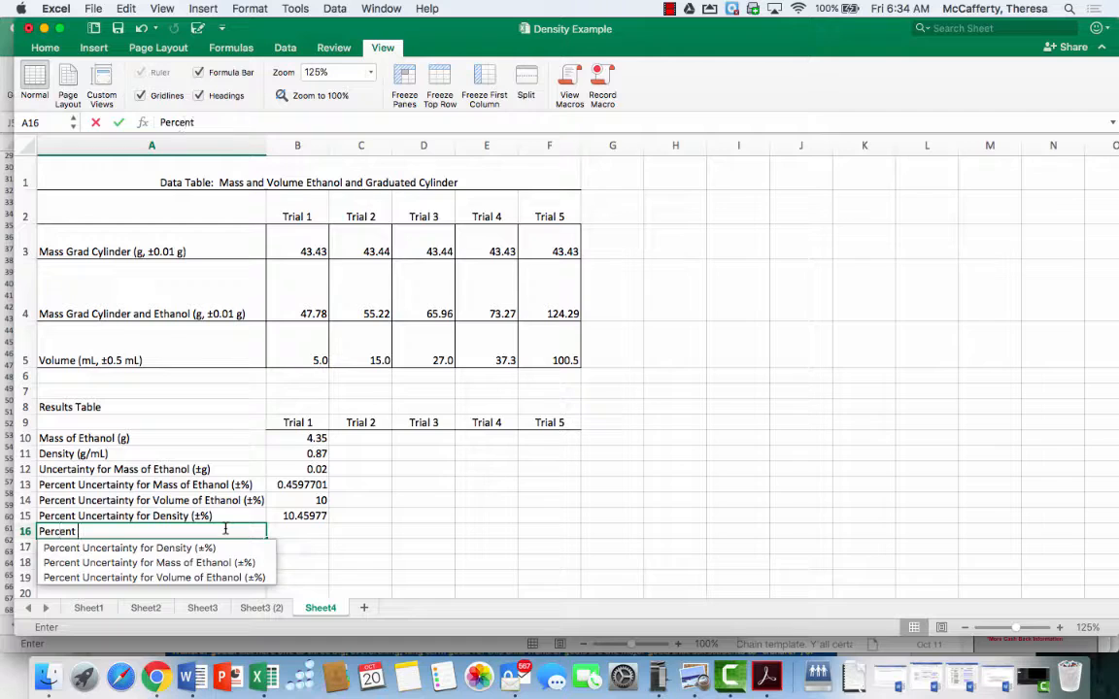
pyautogui.write('Error of the')
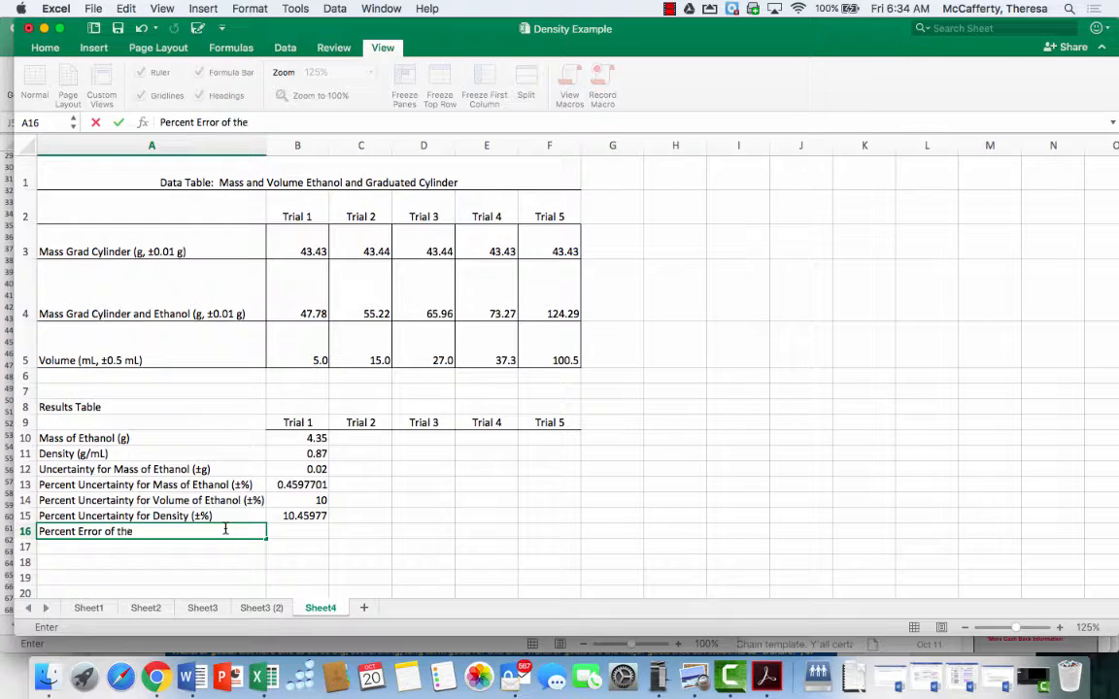
pyautogui.write(' Density of')
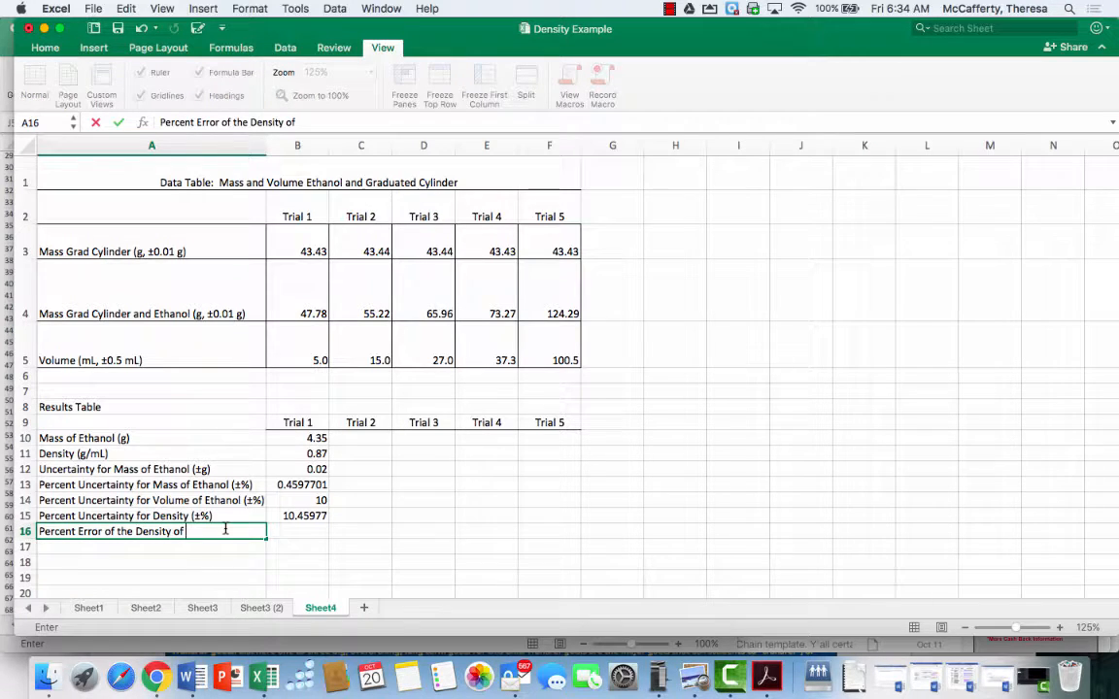
pyautogui.write(' Ethanol (%)')
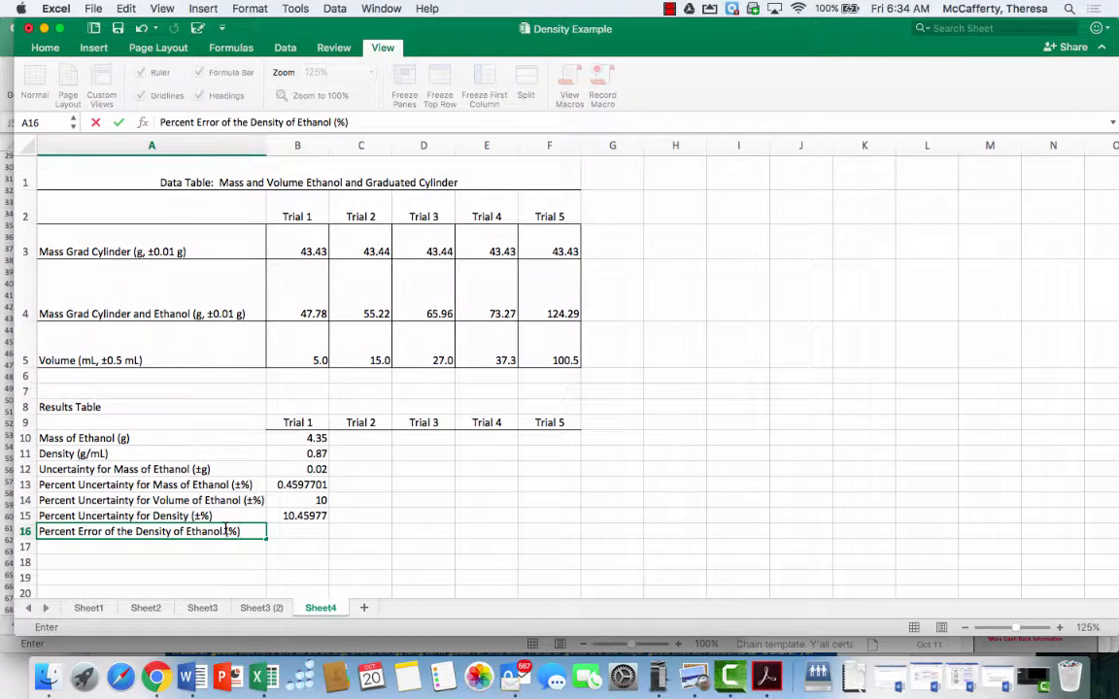
pyautogui.click(291, 531)
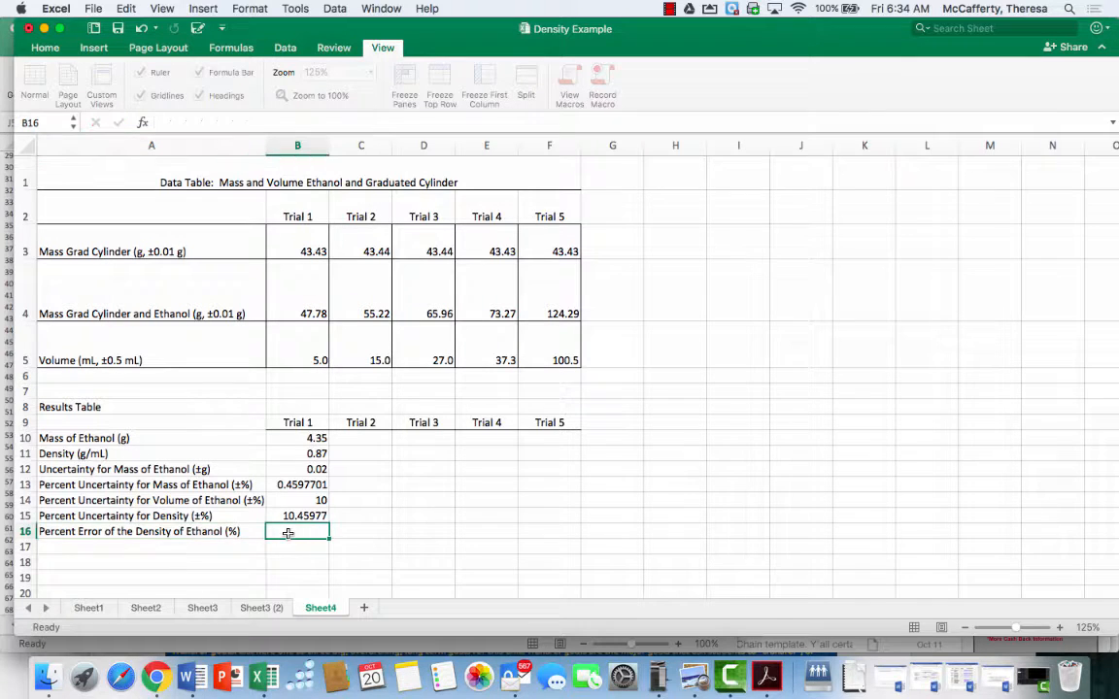
pyautogui.click(670, 9)
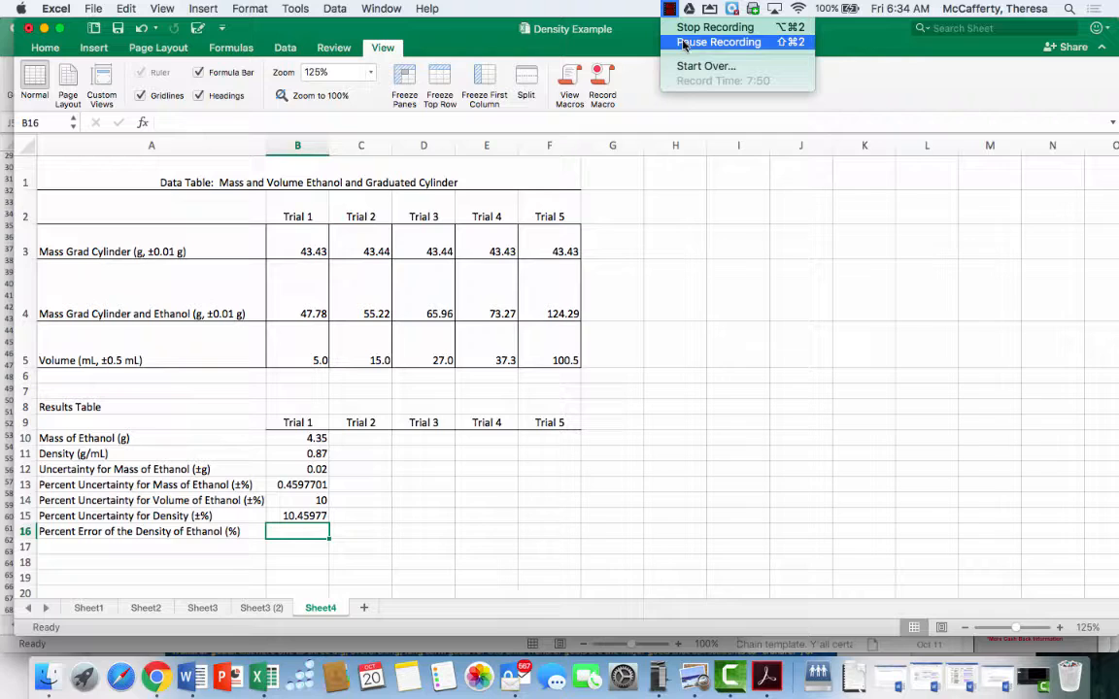
pyautogui.click(719, 43)
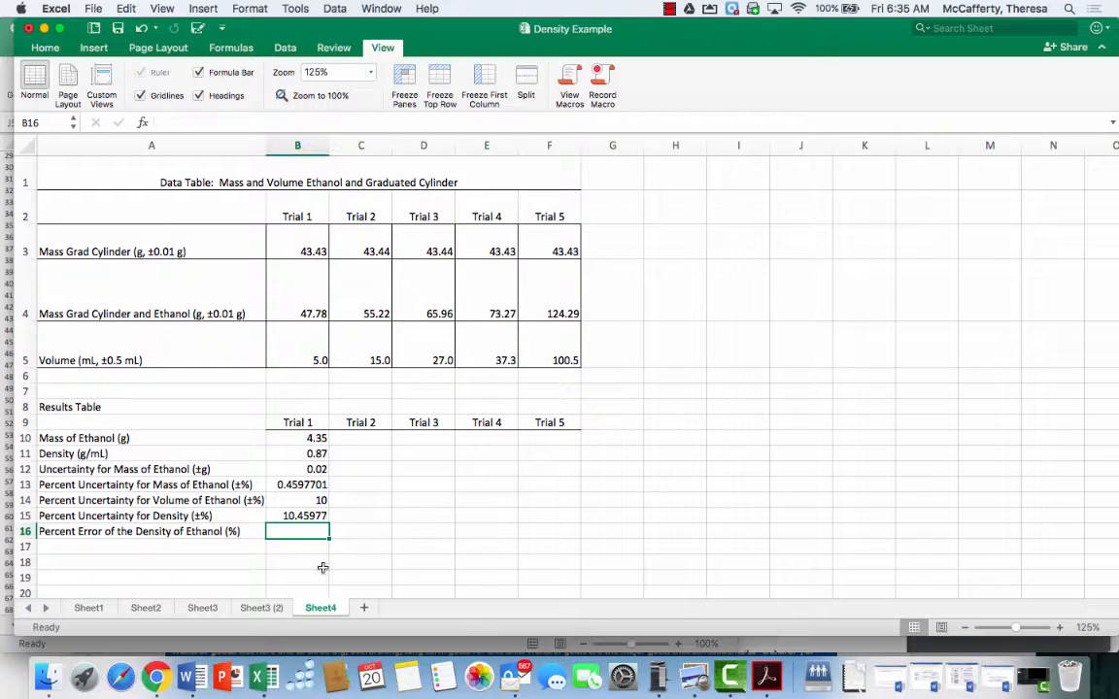
pyautogui.scroll(-2, 313, 568)
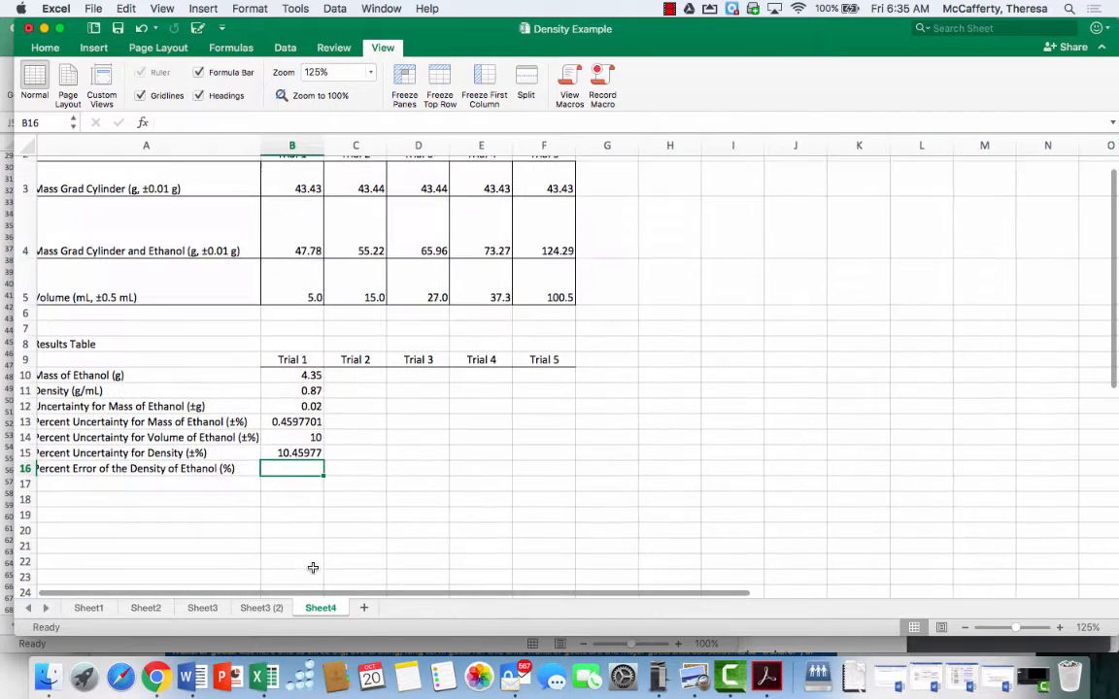
pyautogui.click(307, 512)
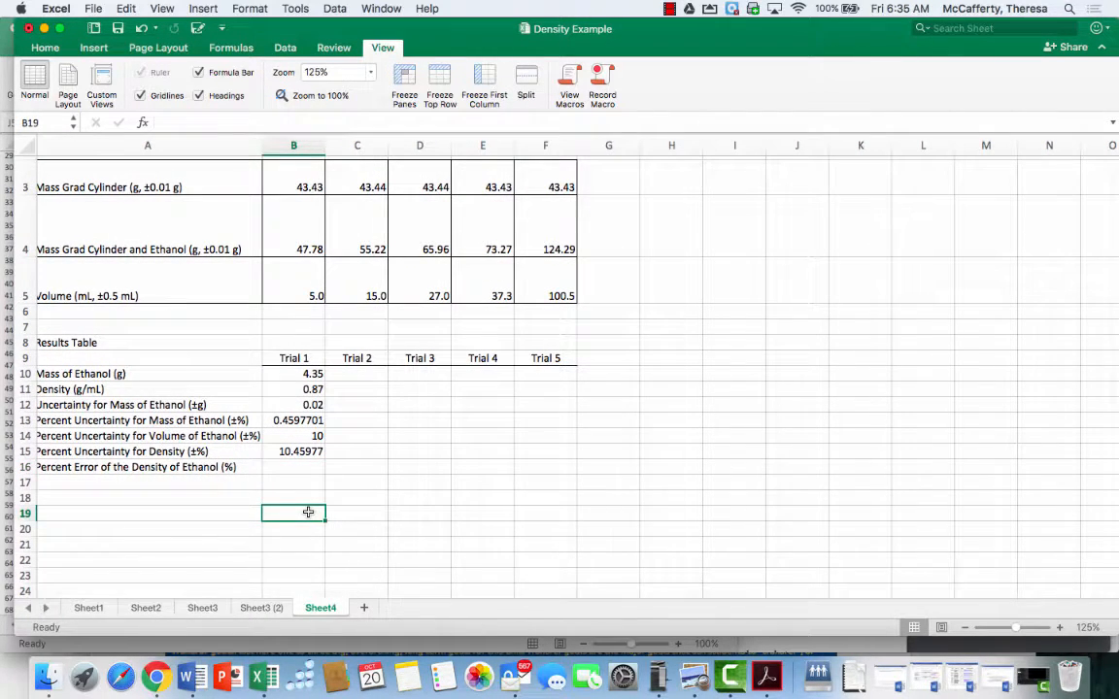
pyautogui.write('Density of')
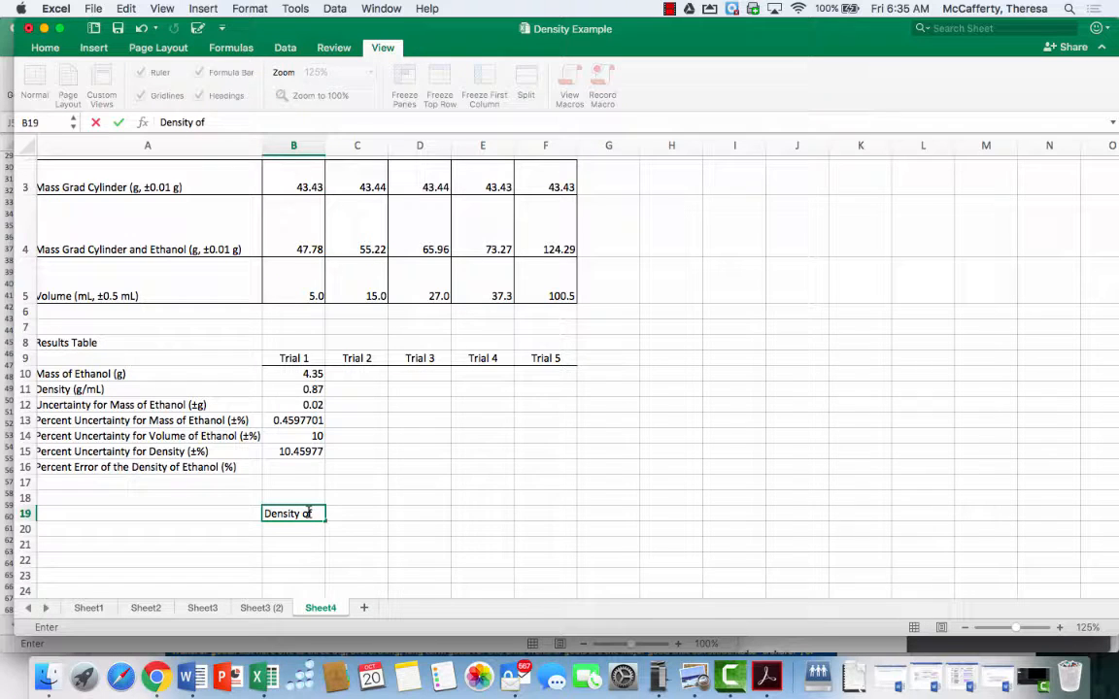
pyautogui.write(' ethanol is 0.')
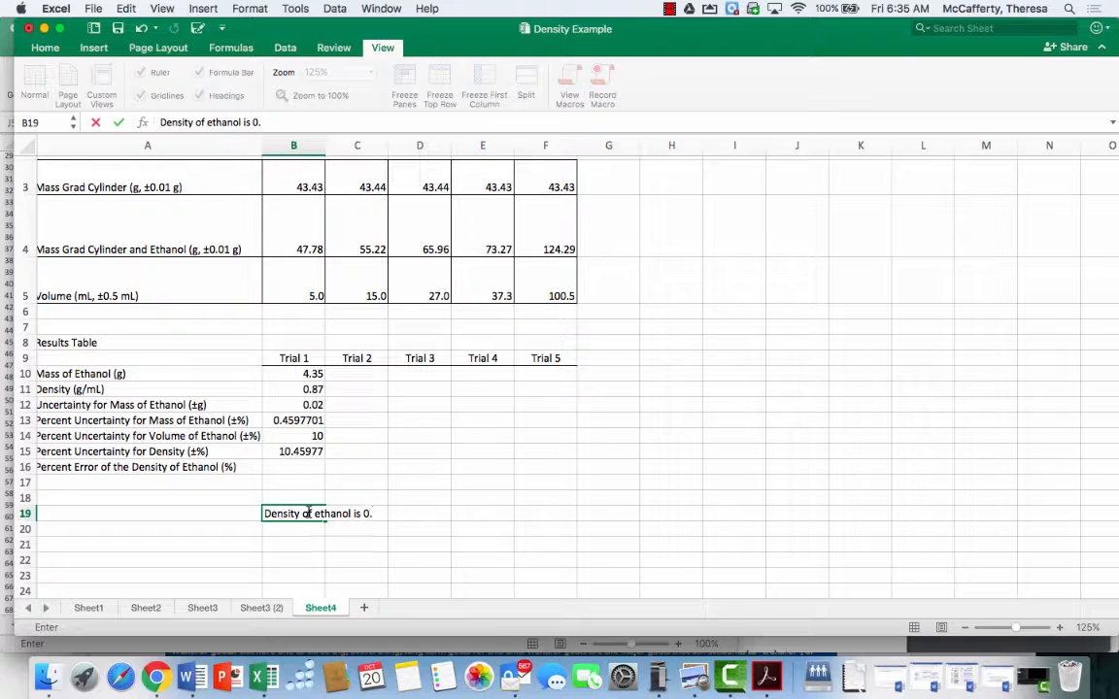
pyautogui.write('789 g/mL')
pyautogui.press('super+v')
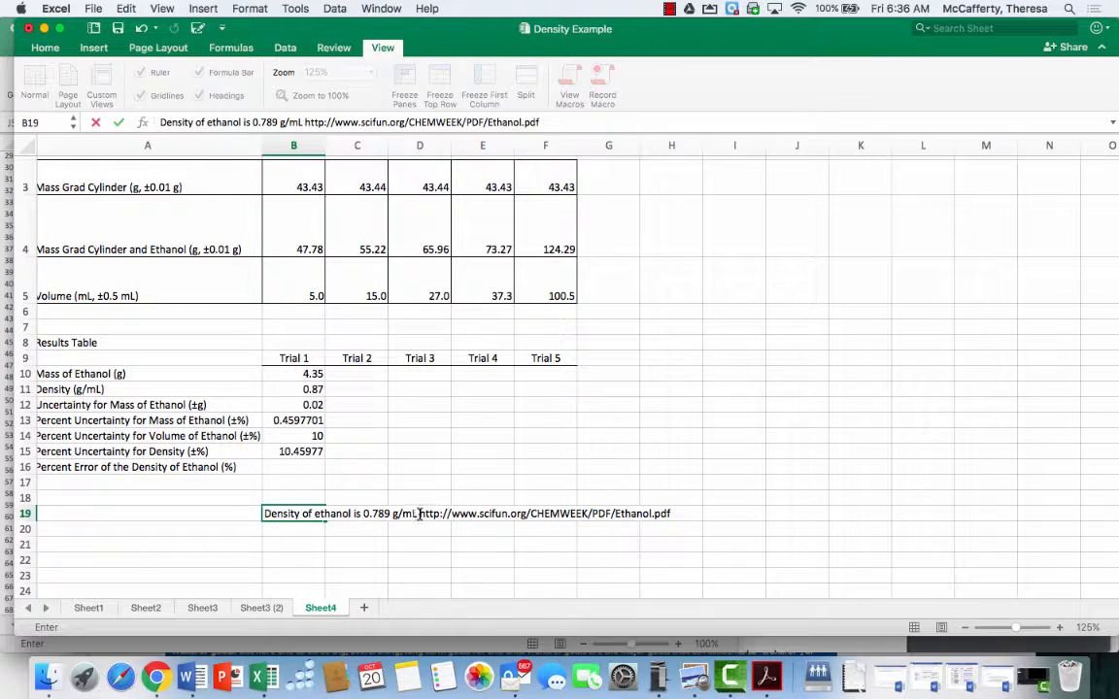
pyautogui.click(420, 514)
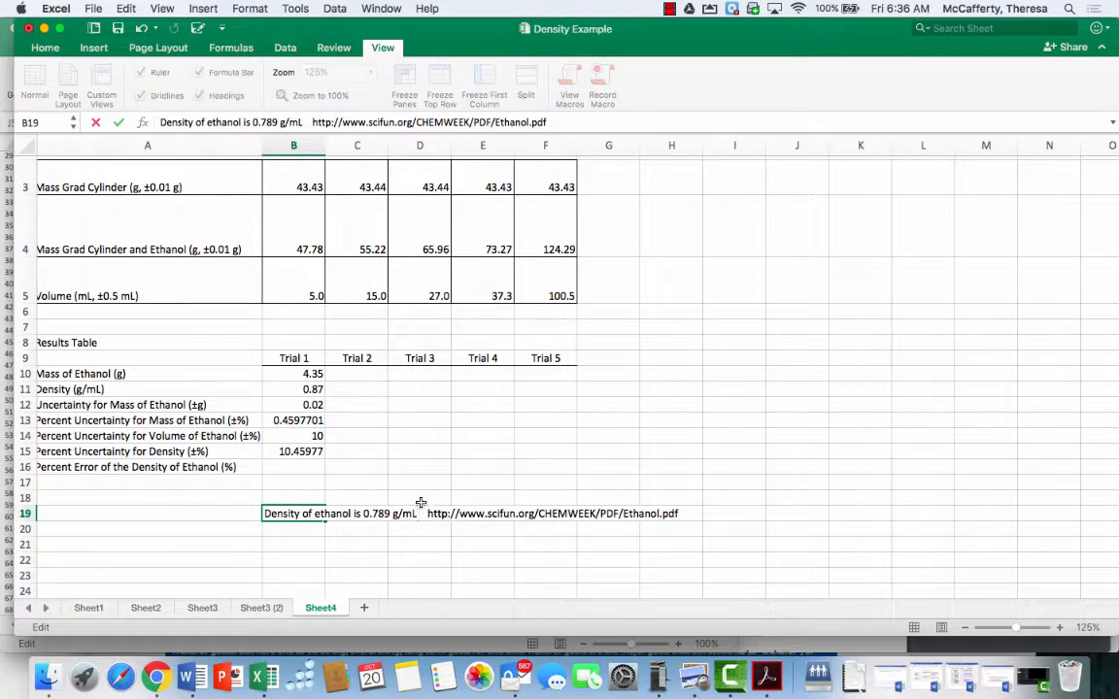
pyautogui.click(424, 496)
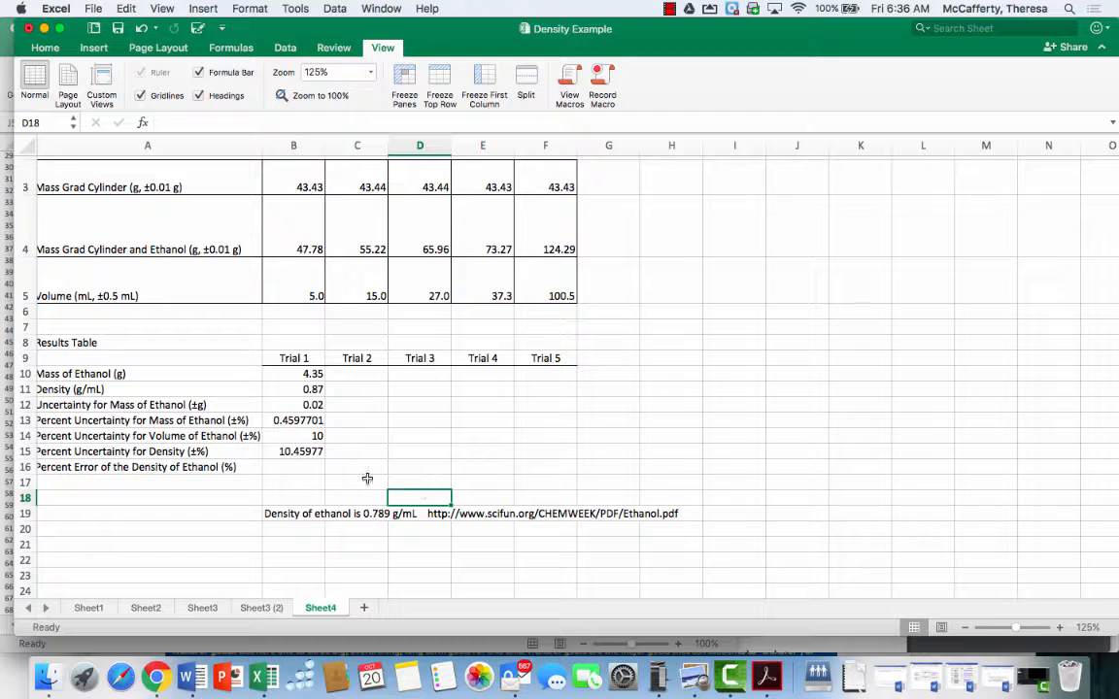
# Enter the formula +(B11-.789)/.789*100 in B16 to calculate the Trial 1 percent error of density
pyautogui.click(294, 464)
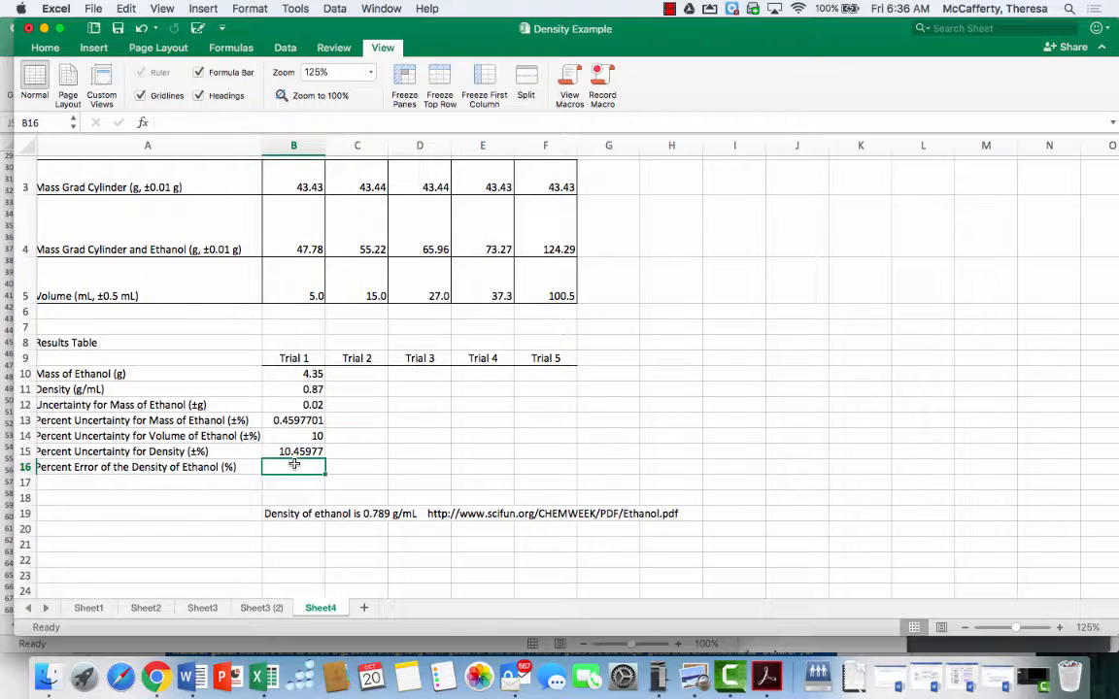
pyautogui.write('+')
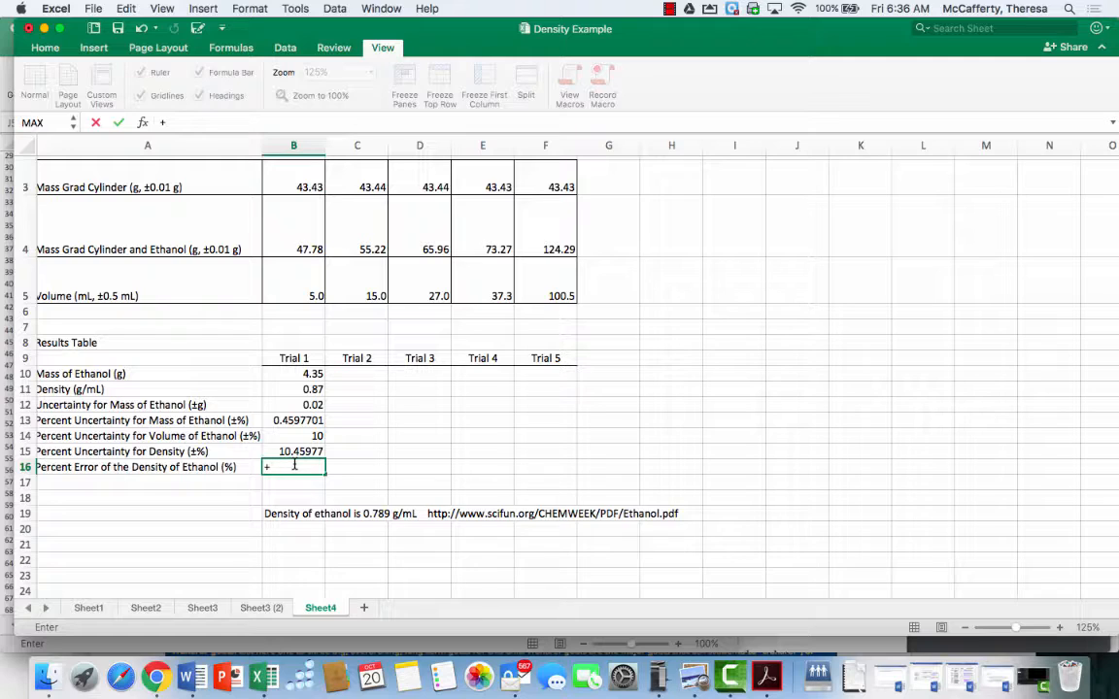
pyautogui.write('(')
pyautogui.click(291, 388)
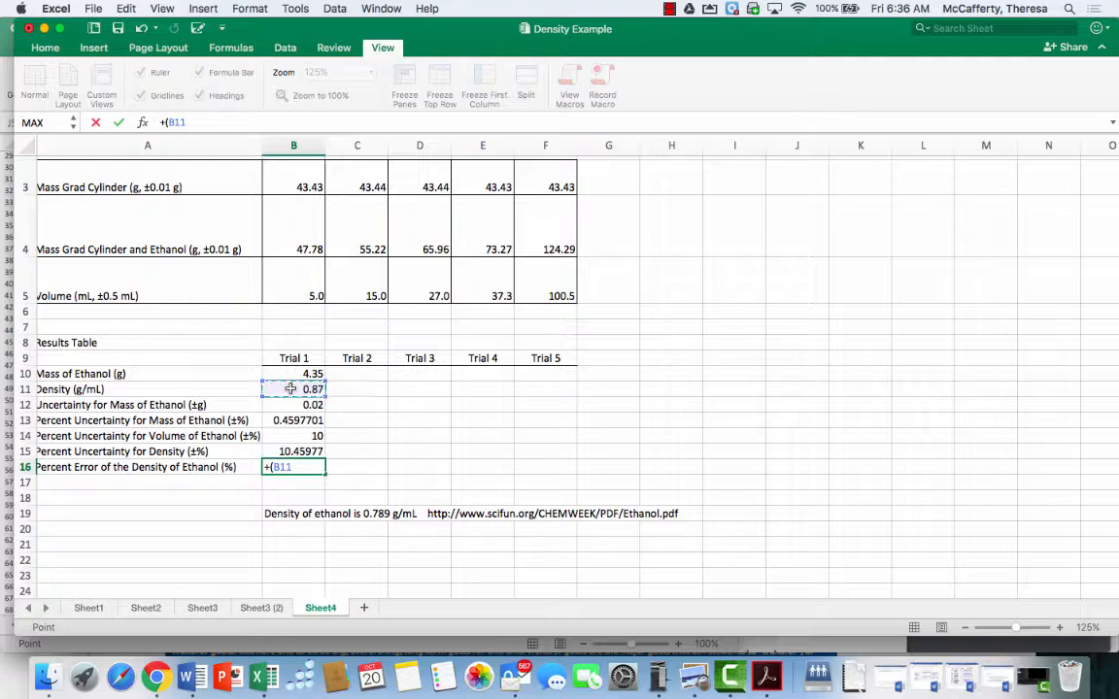
pyautogui.write('-.789)/.789')
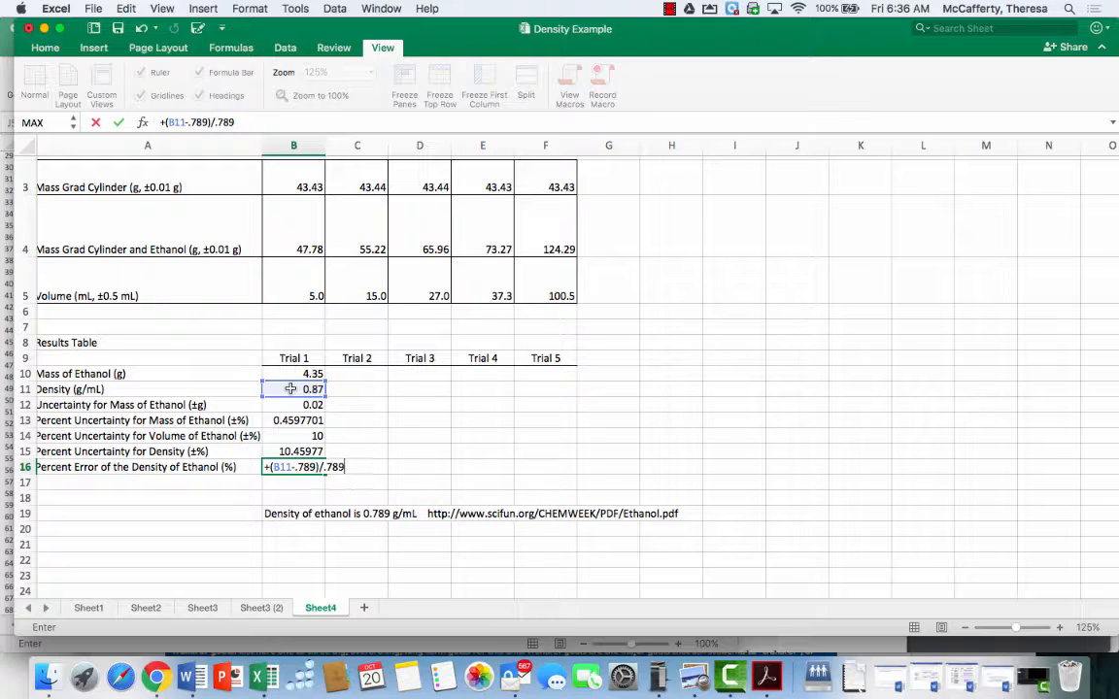
pyautogui.write('*100')
pyautogui.press('Return')
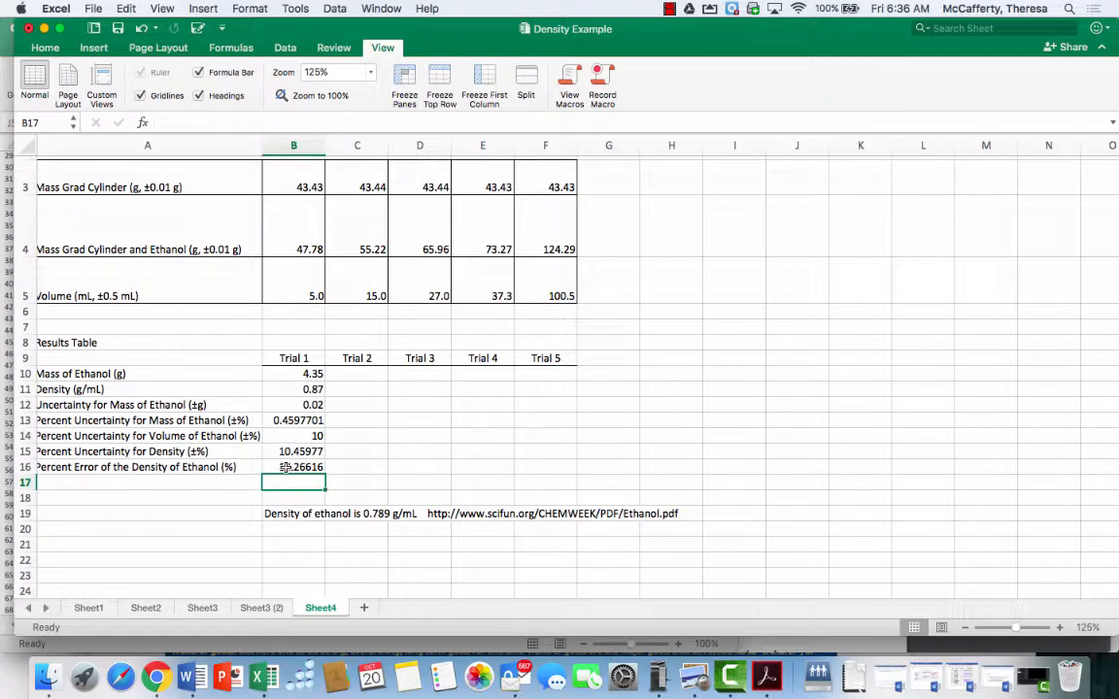
# Fill the Trial 1 results formulas in B10:B16 across to the Trial 2 through Trial 5 columns
pyautogui.scroll(1, 284, 464)
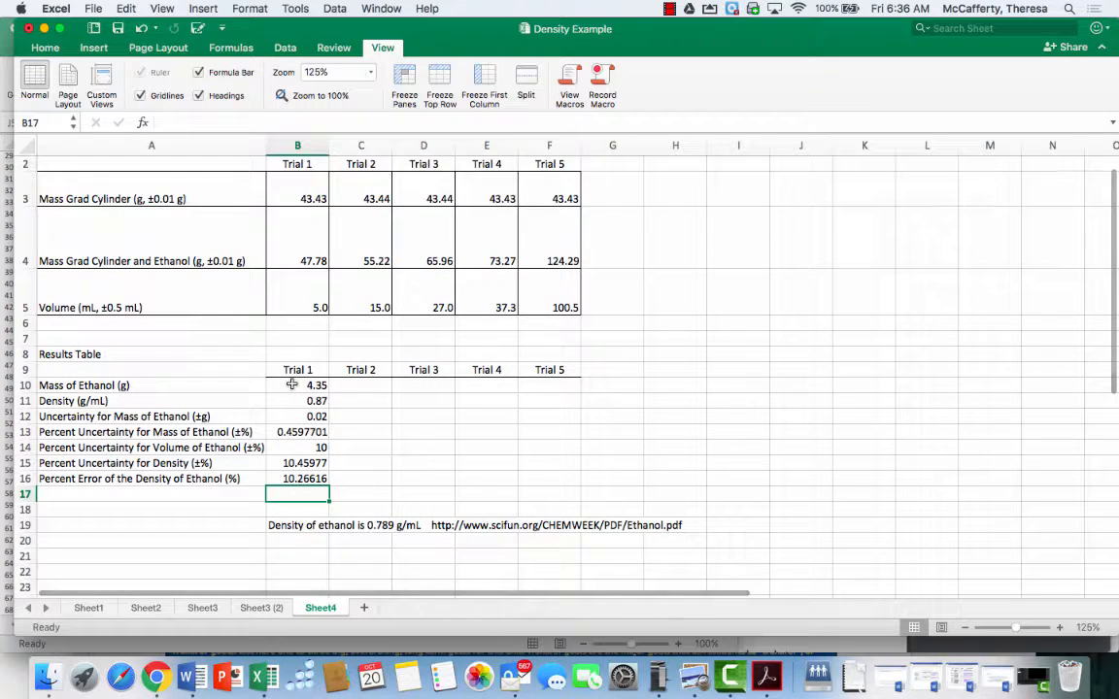
pyautogui.moveTo(292, 385); pyautogui.dragTo(302, 476)
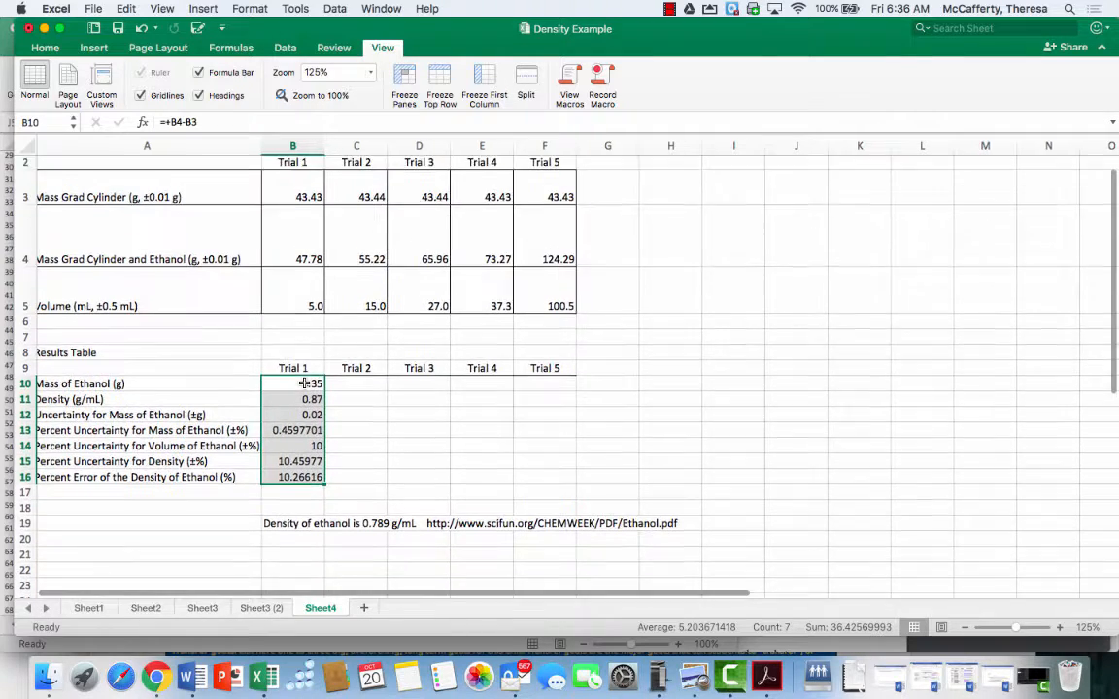
pyautogui.scroll(2, 307, 291)
pyautogui.scroll(-1, 402, 220)
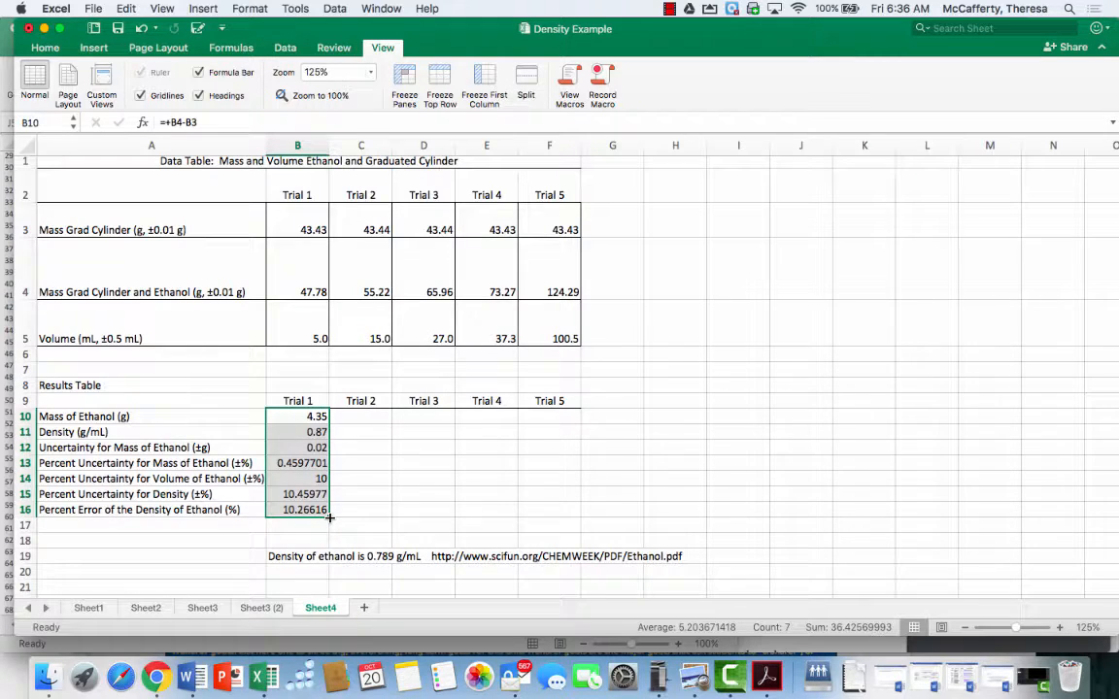
pyautogui.moveTo(330, 518); pyautogui.dragTo(572, 511)
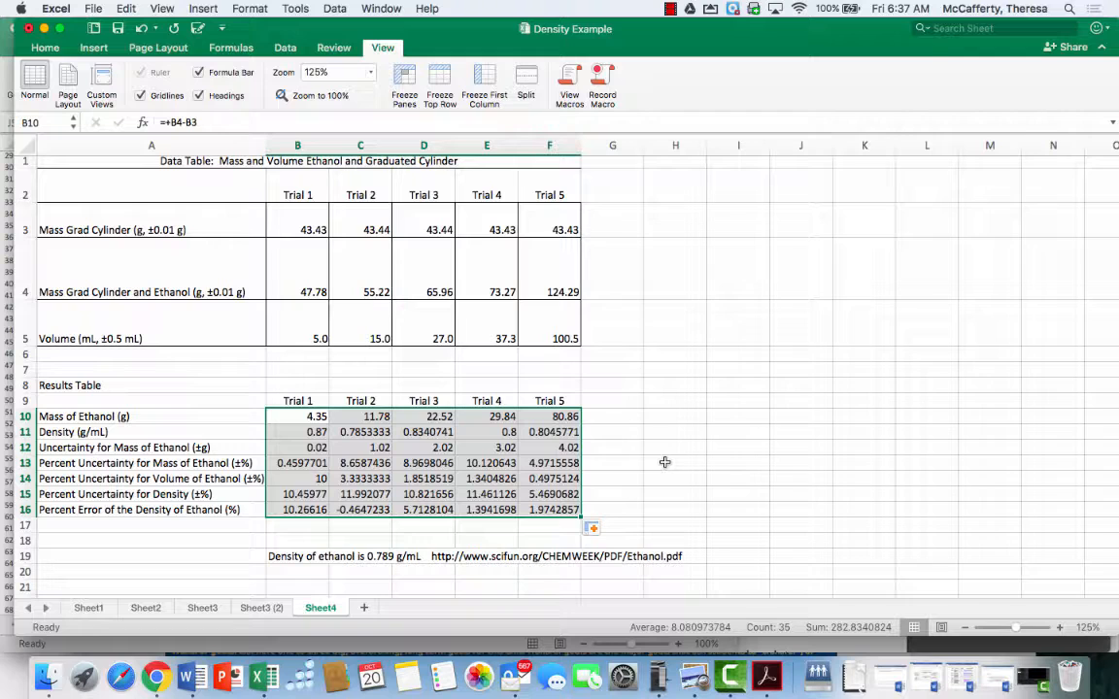
# Try to change C16's formula to =+(0.789-C12)/0.789*100, then undo the edit
pyautogui.scroll(-3, 664, 462)
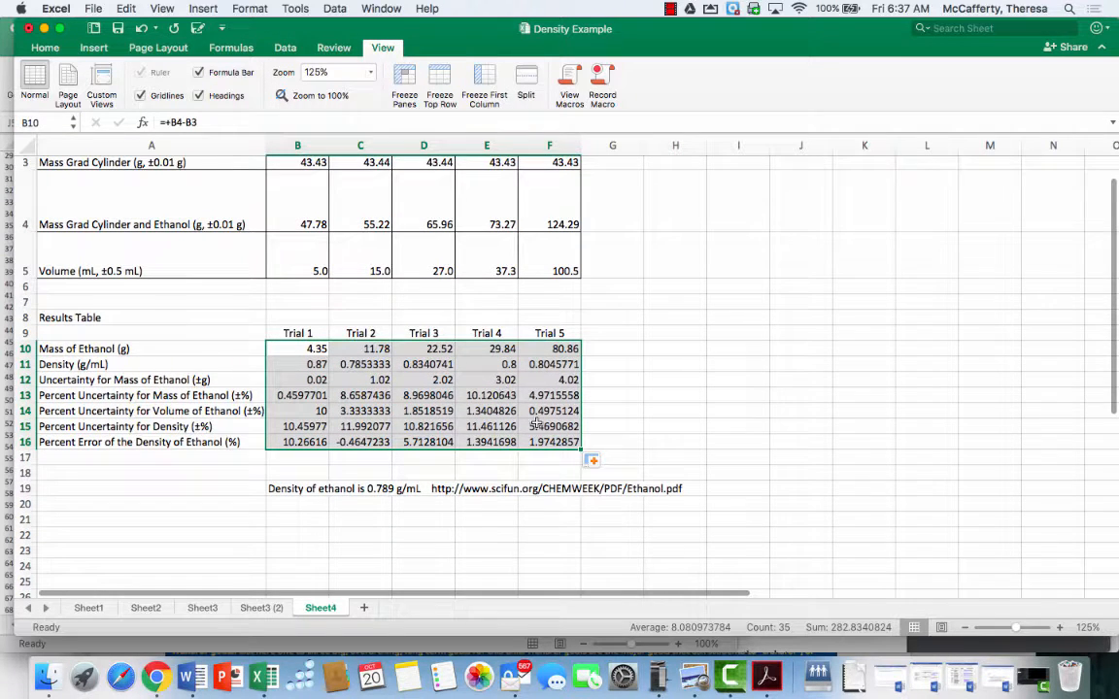
pyautogui.click(347, 442)
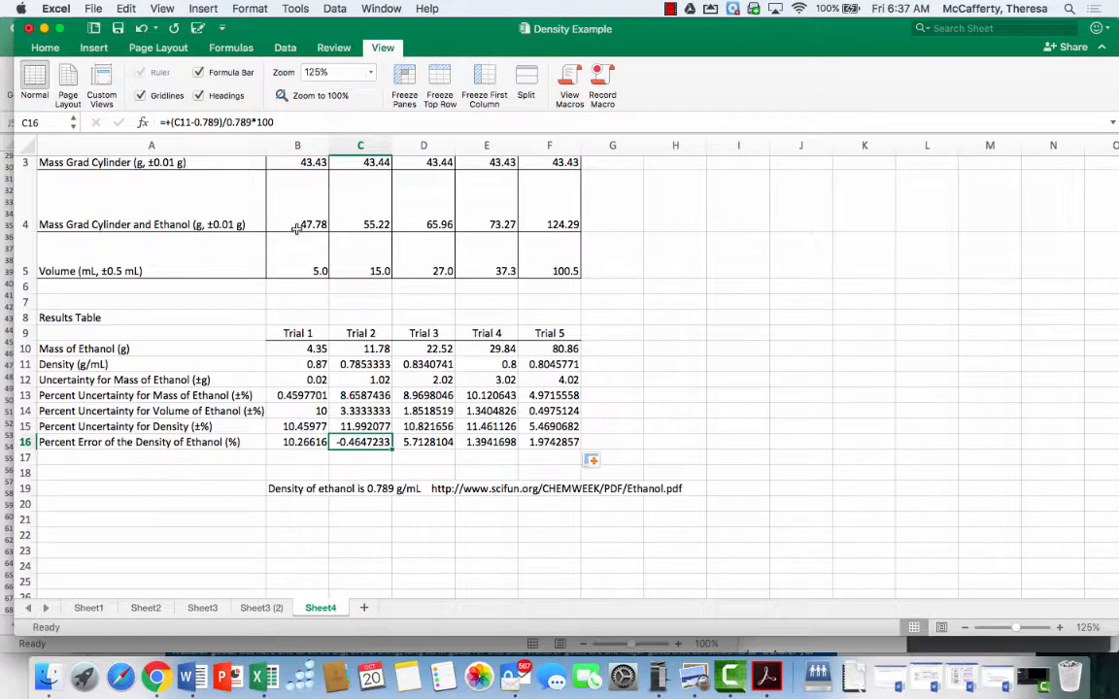
pyautogui.click(192, 122)
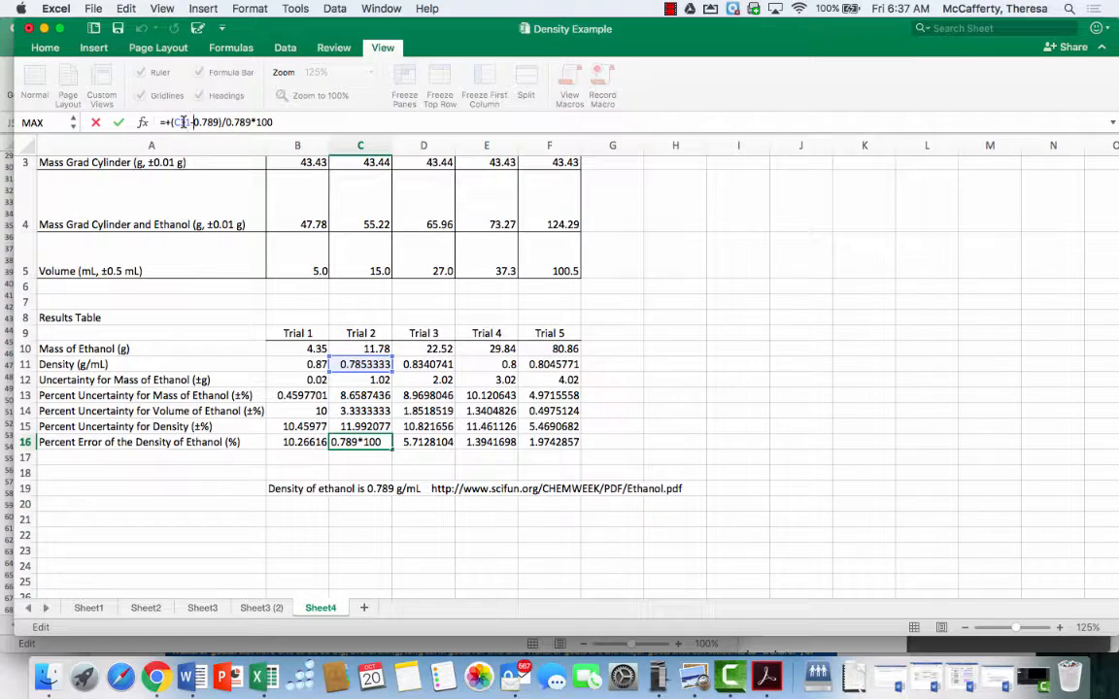
pyautogui.press('BackSpace')
pyautogui.press('BackSpace')
pyautogui.press('BackSpace')
pyautogui.press('BackSpace')
pyautogui.press('BackSpace')
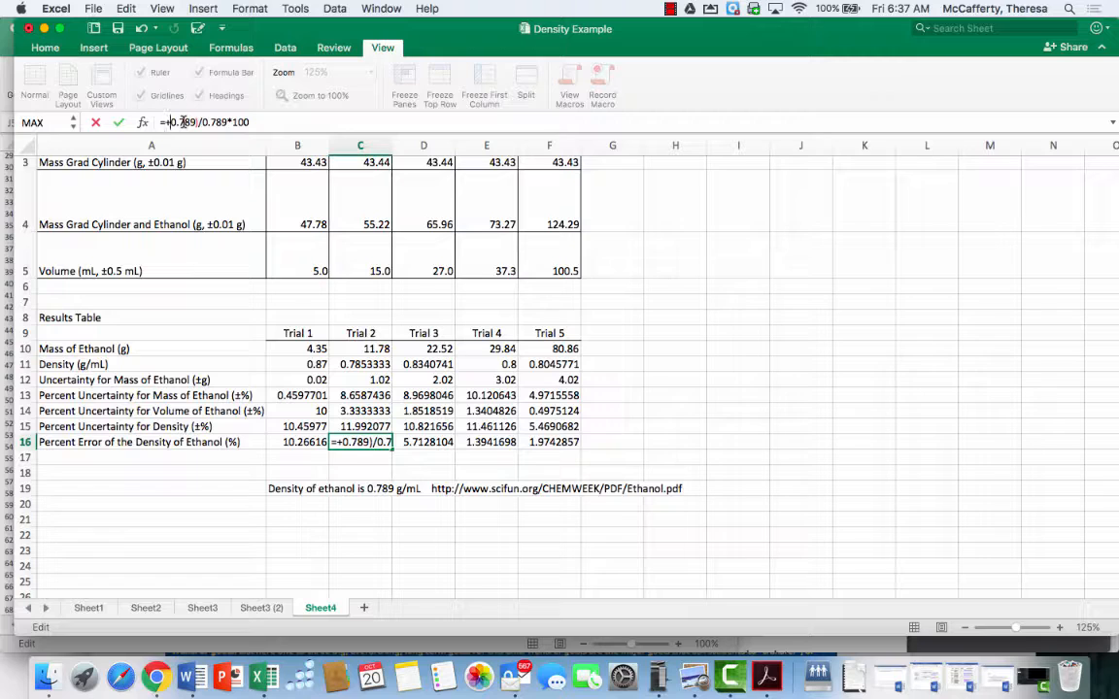
pyautogui.write('(')
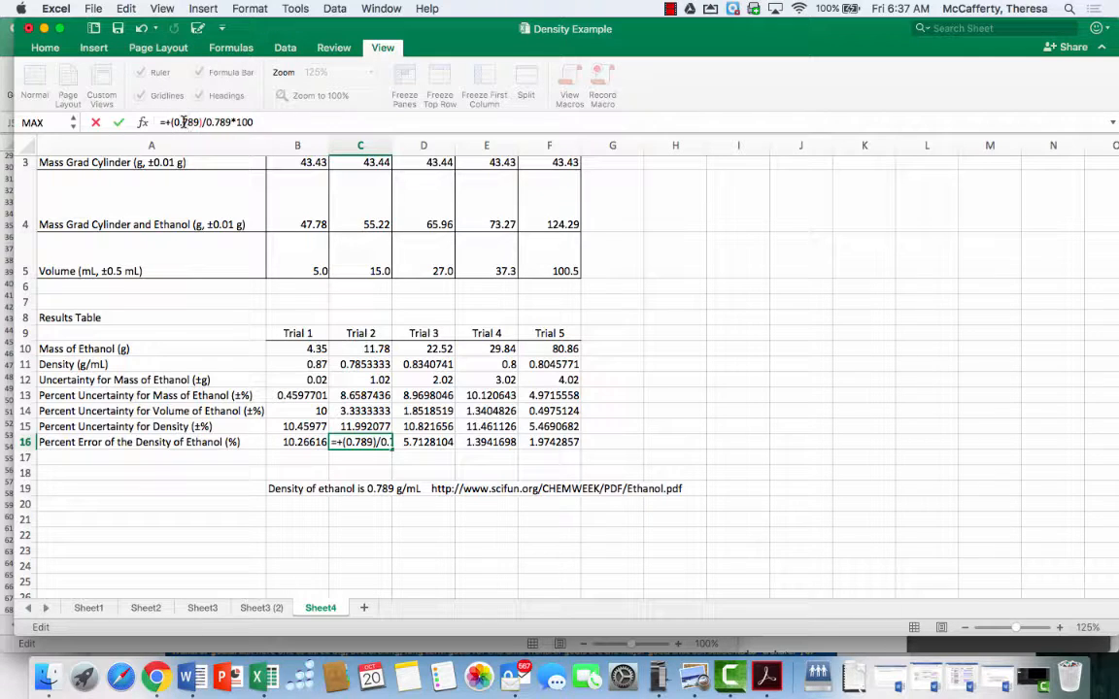
pyautogui.write('-')
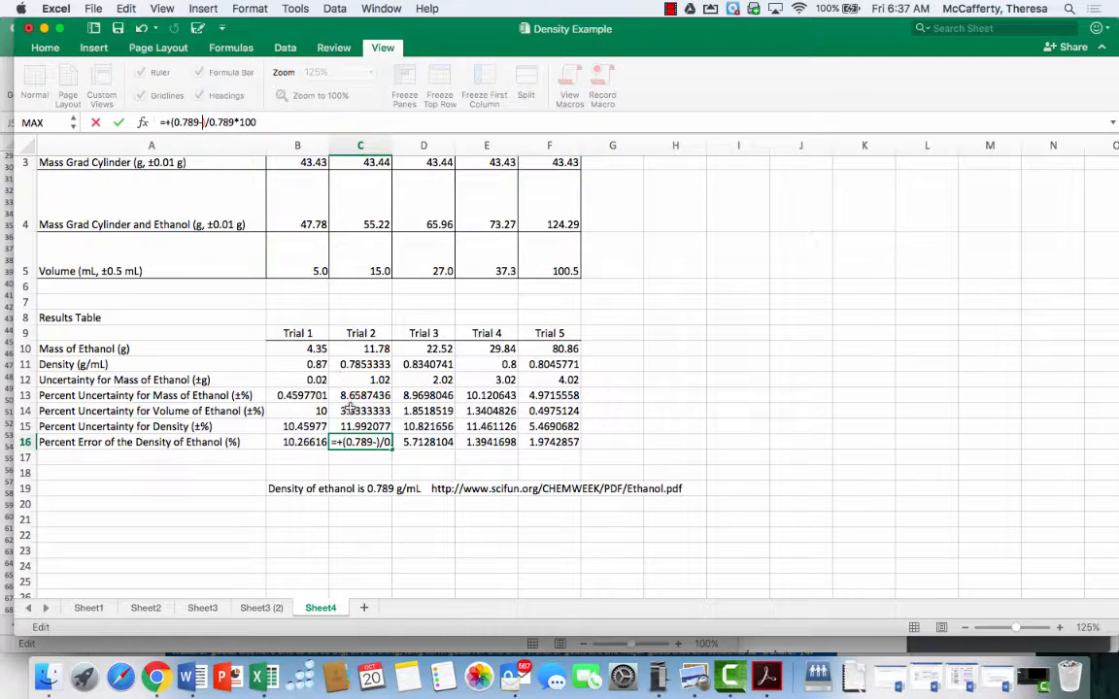
pyautogui.click(350, 380)
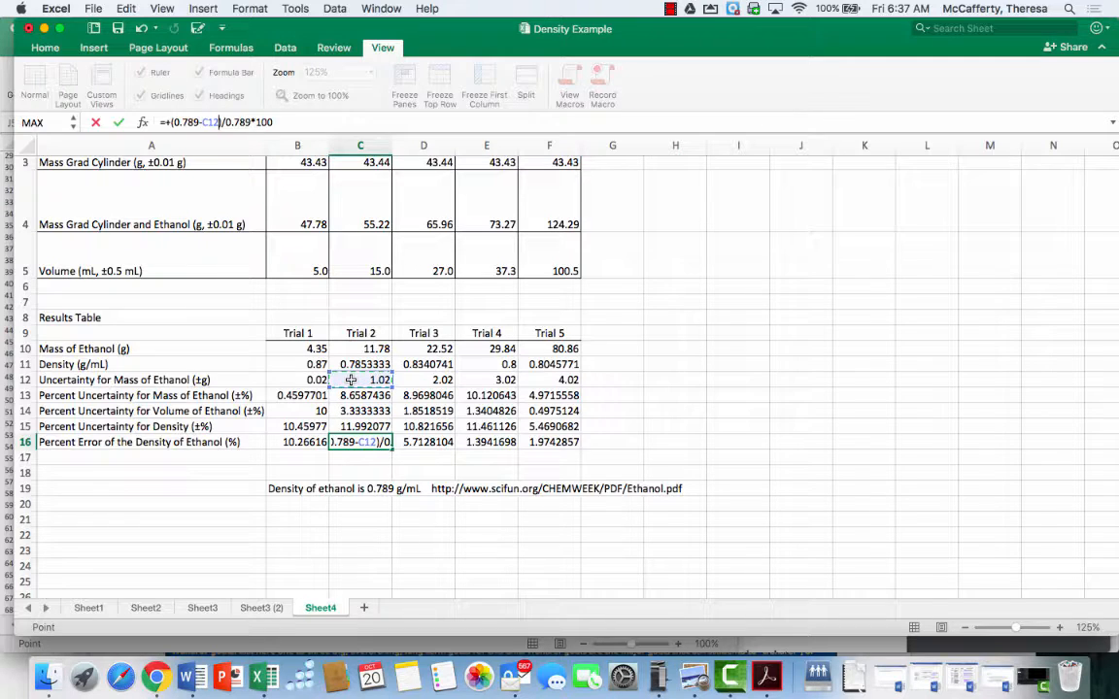
pyautogui.press('Return')
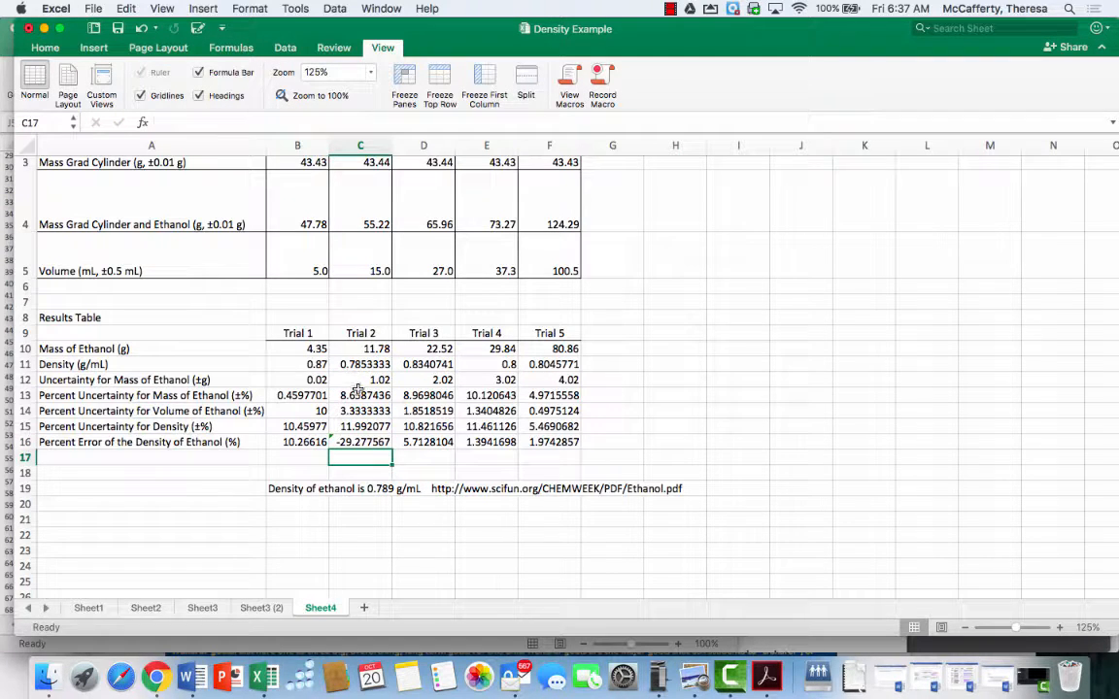
pyautogui.click(355, 379)
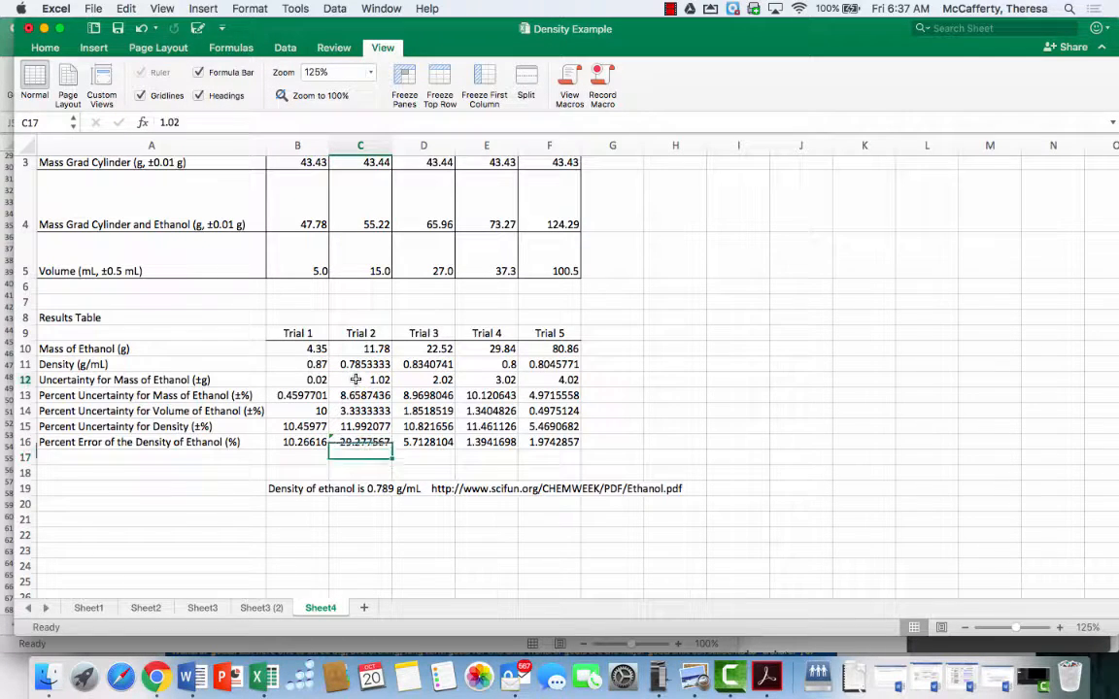
pyautogui.click(140, 30)
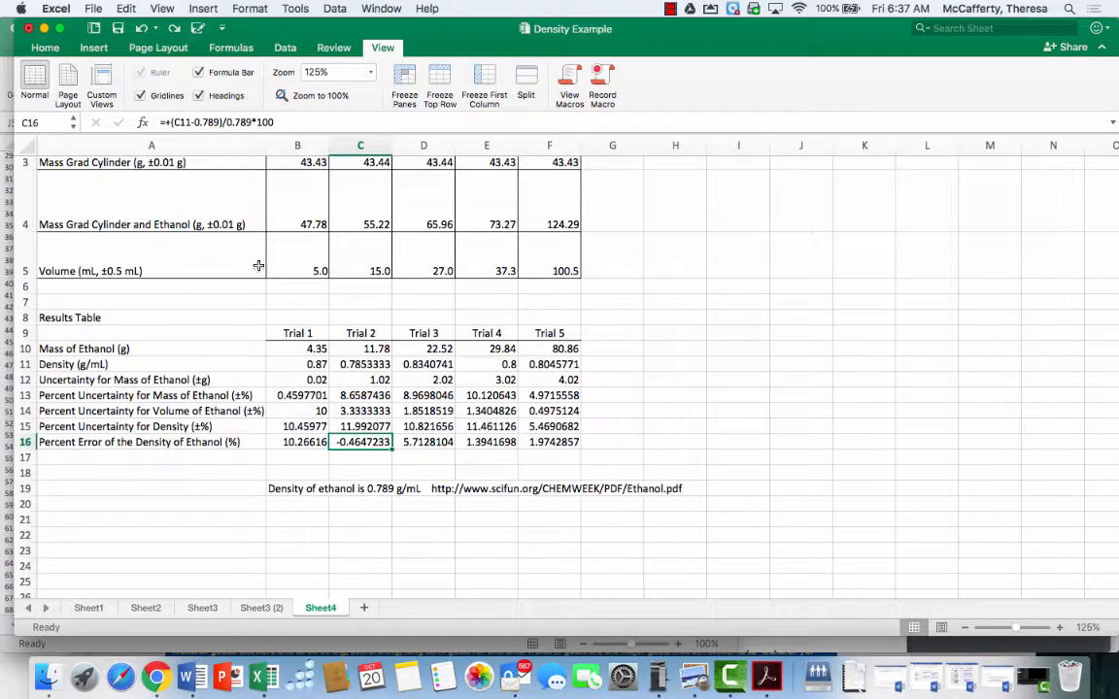
# Edit C16's percent error formula to =+(0.789-C11)/0.789*100
pyautogui.click(221, 122)
pyautogui.write('-c11')
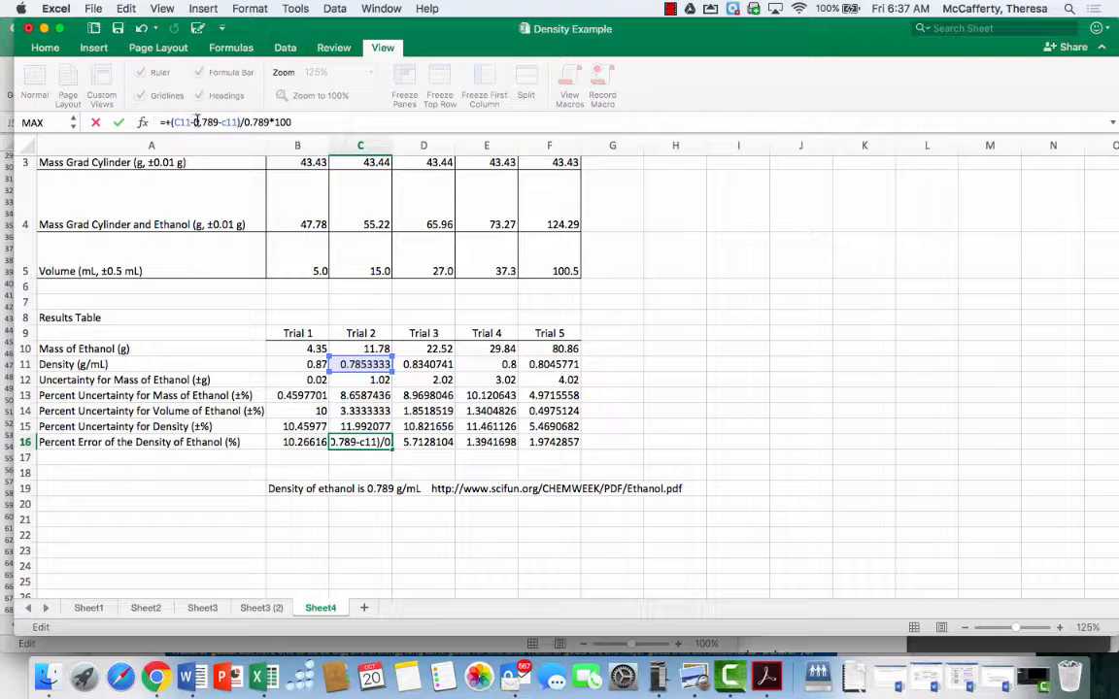
pyautogui.click(193, 122)
pyautogui.press('BackSpace')
pyautogui.press('BackSpace')
pyautogui.press('BackSpace')
pyautogui.press('BackSpace')
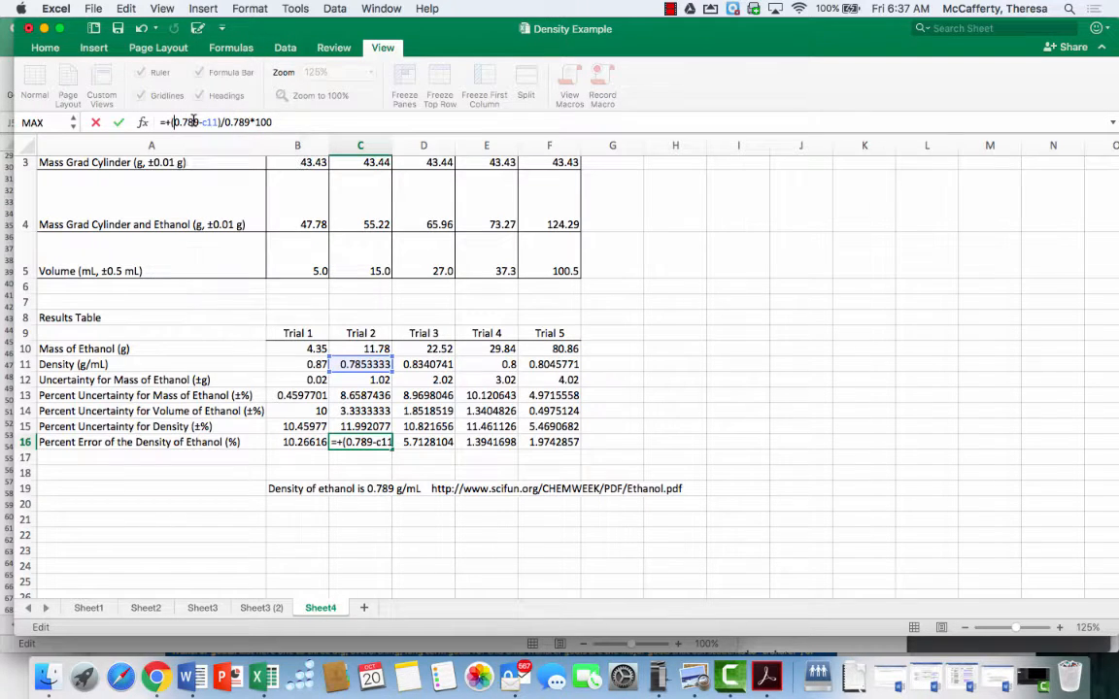
pyautogui.press('Return')
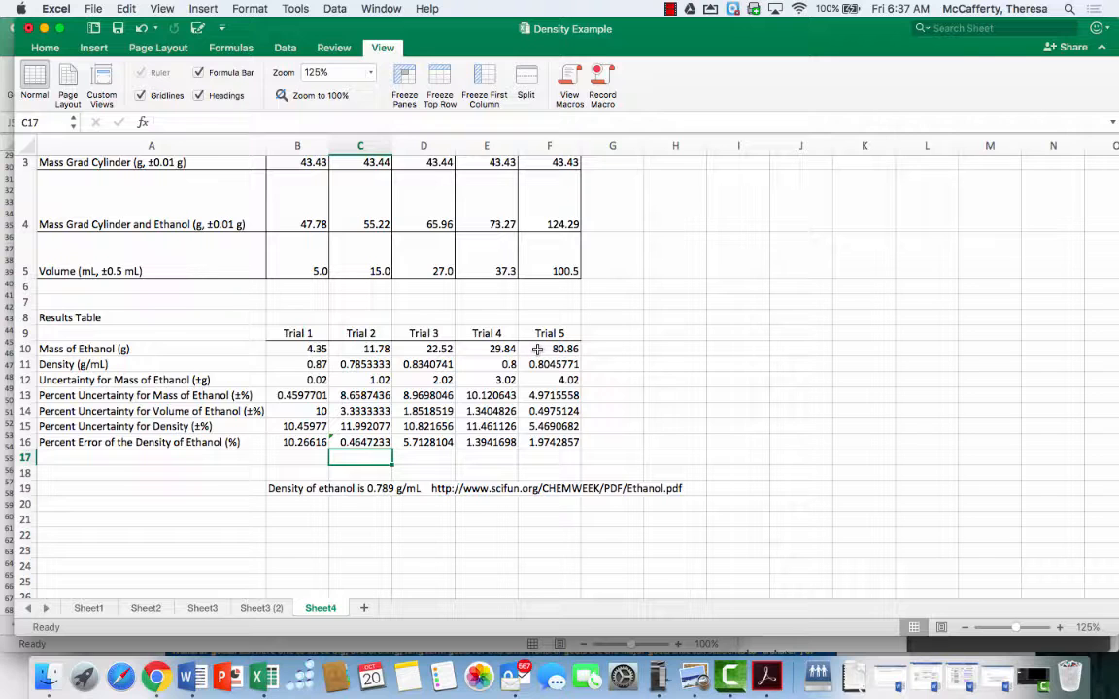
# Format the Trial 2 to Trial 4 densities in C11:E11 to three decimal places
pyautogui.scroll(2, 537, 348)
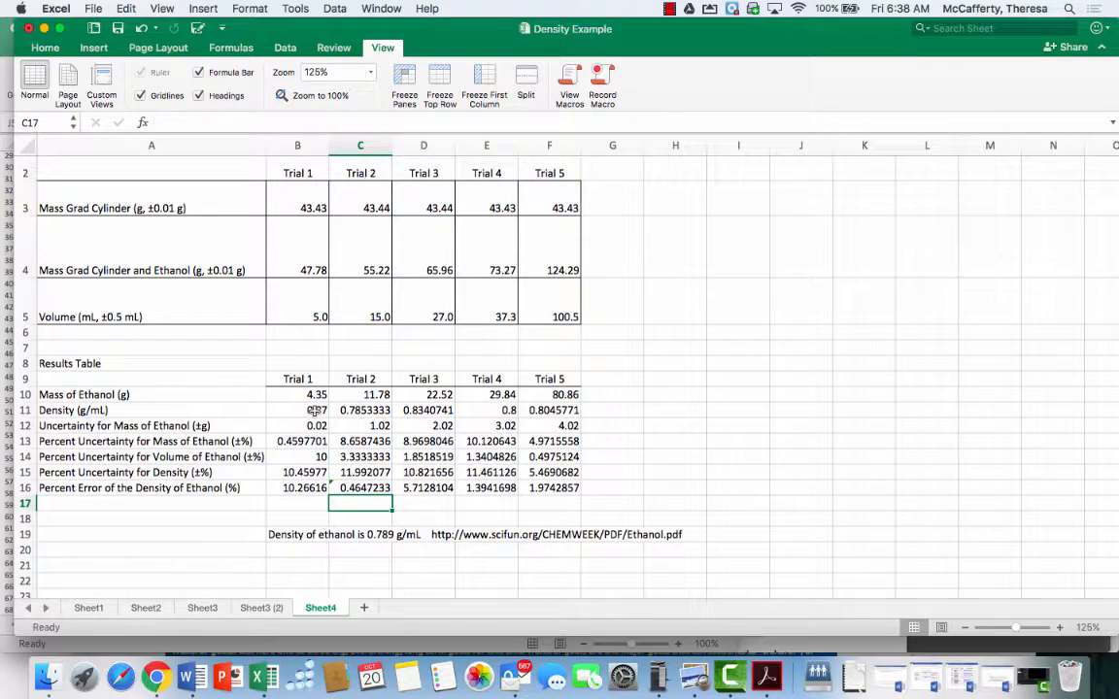
pyautogui.moveTo(313, 410); pyautogui.dragTo(546, 412)
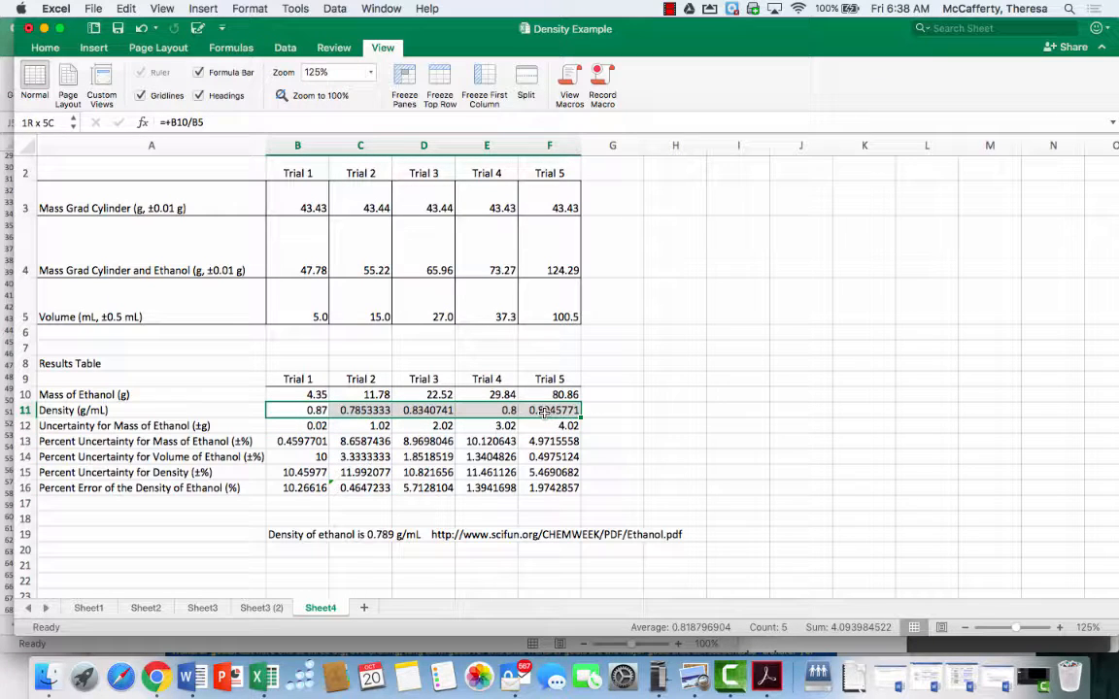
pyautogui.moveTo(314, 410)
pyautogui.mouseDown()
pyautogui.moveTo(312, 425)
pyautogui.moveTo(315, 413)
pyautogui.mouseUp()
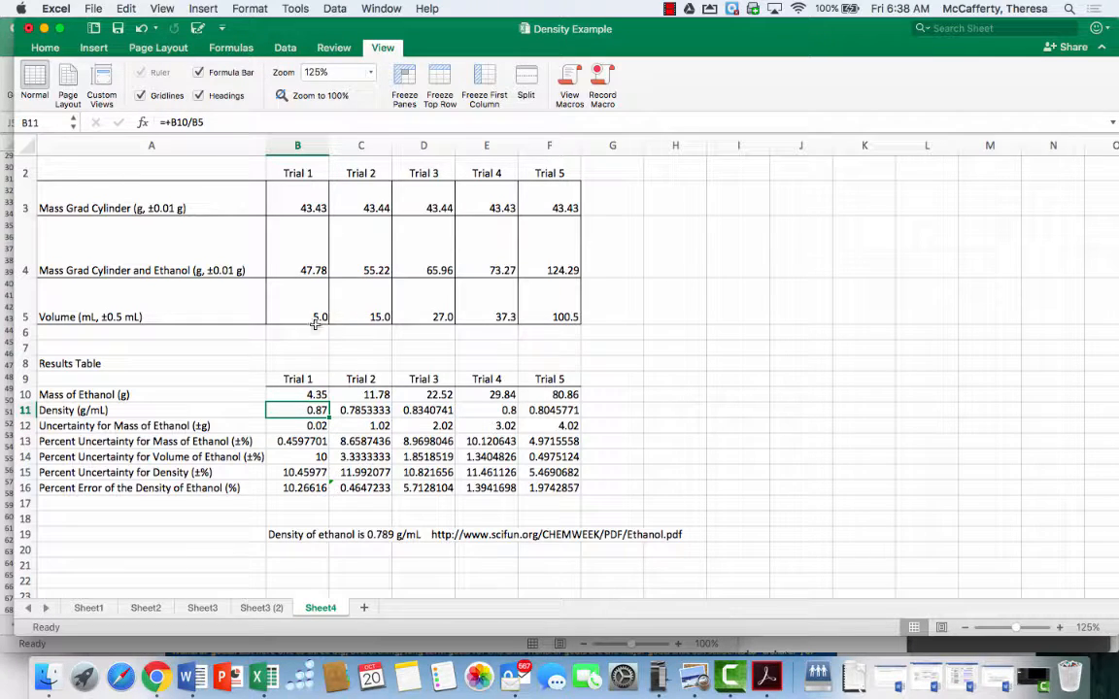
pyautogui.click(361, 409)
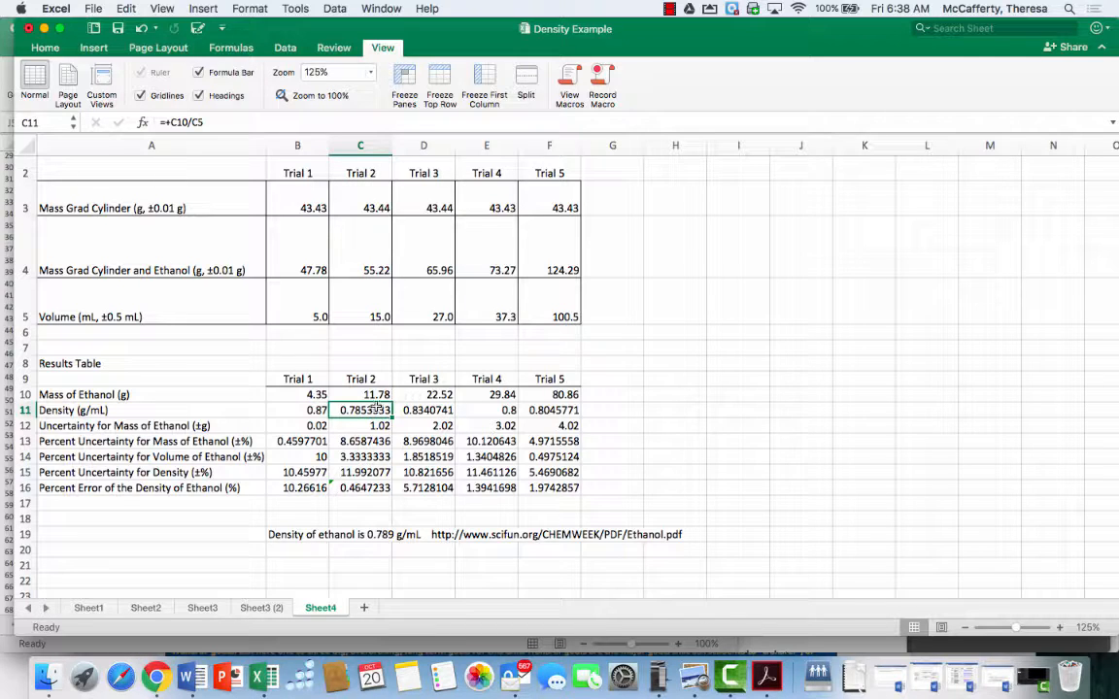
pyautogui.moveTo(374, 410); pyautogui.dragTo(491, 408)
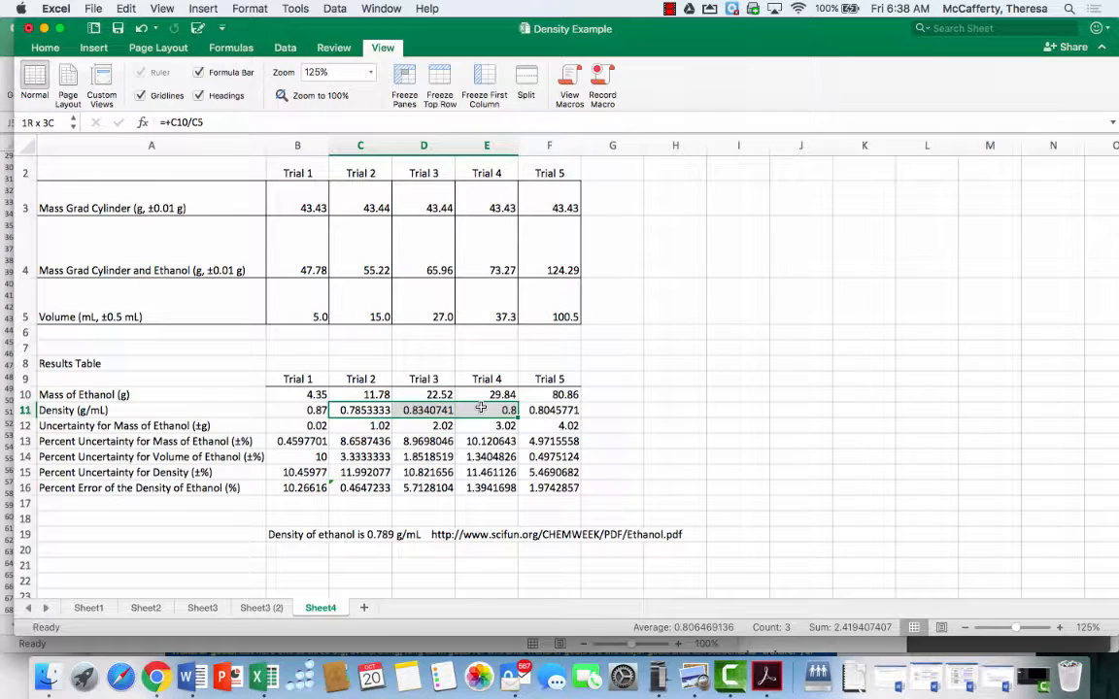
pyautogui.click(40, 49)
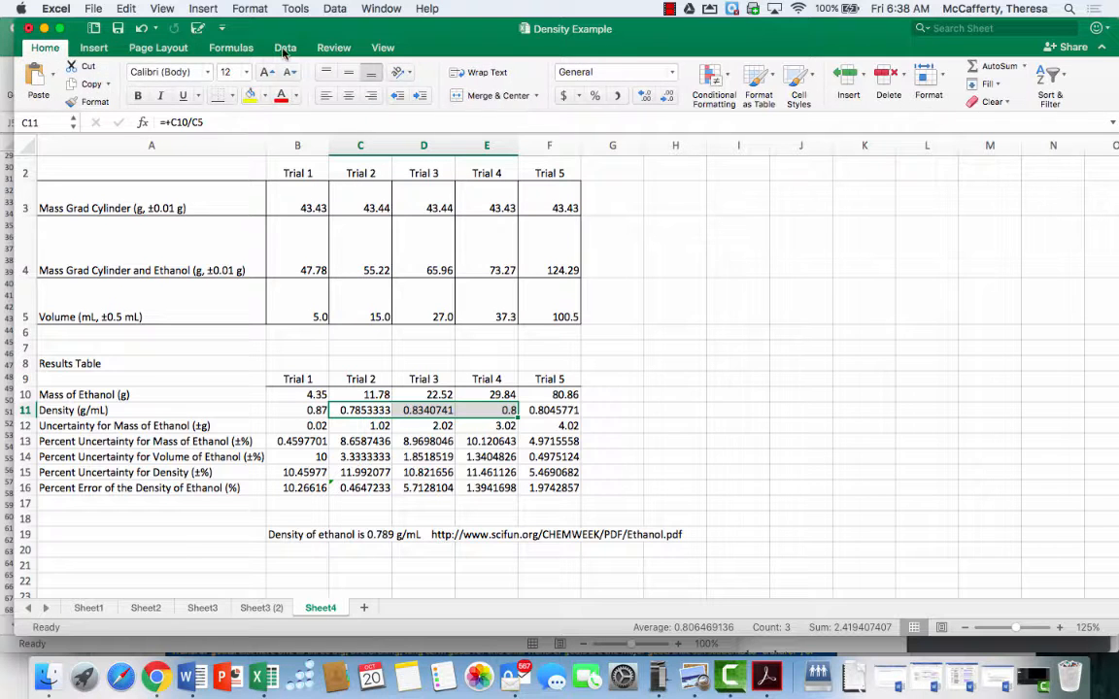
pyautogui.click(666, 95)
pyautogui.click(667, 95)
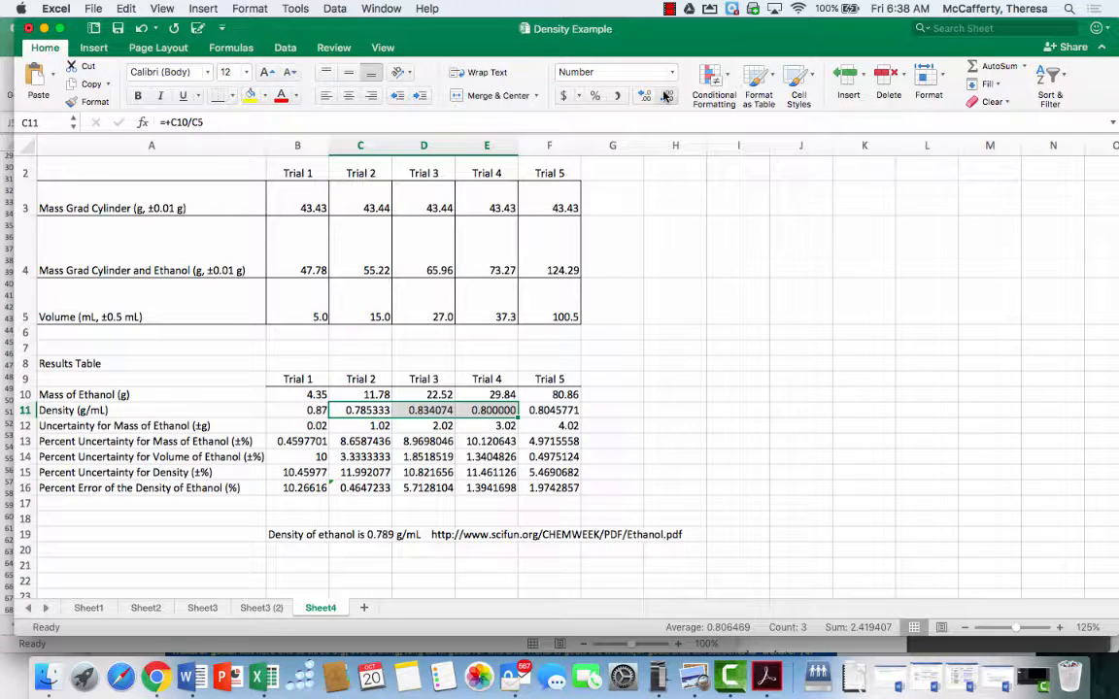
pyautogui.click(666, 95)
pyautogui.click(666, 96)
pyautogui.click(666, 95)
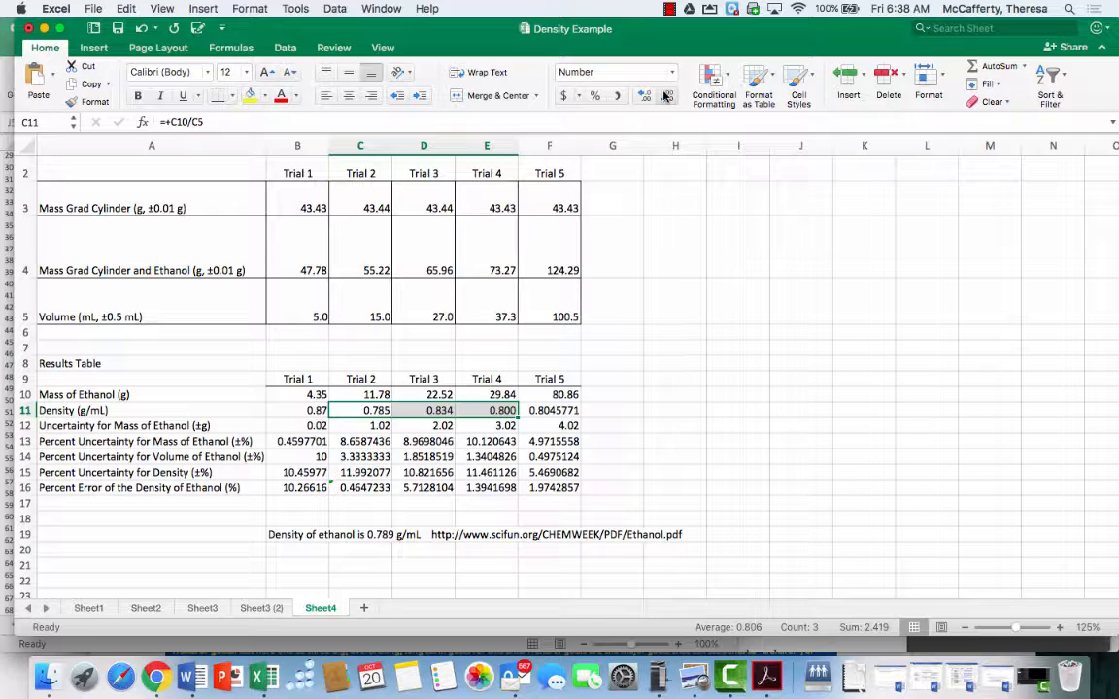
# Format the Trial 5 density in F11 to four decimal places
pyautogui.click(548, 411)
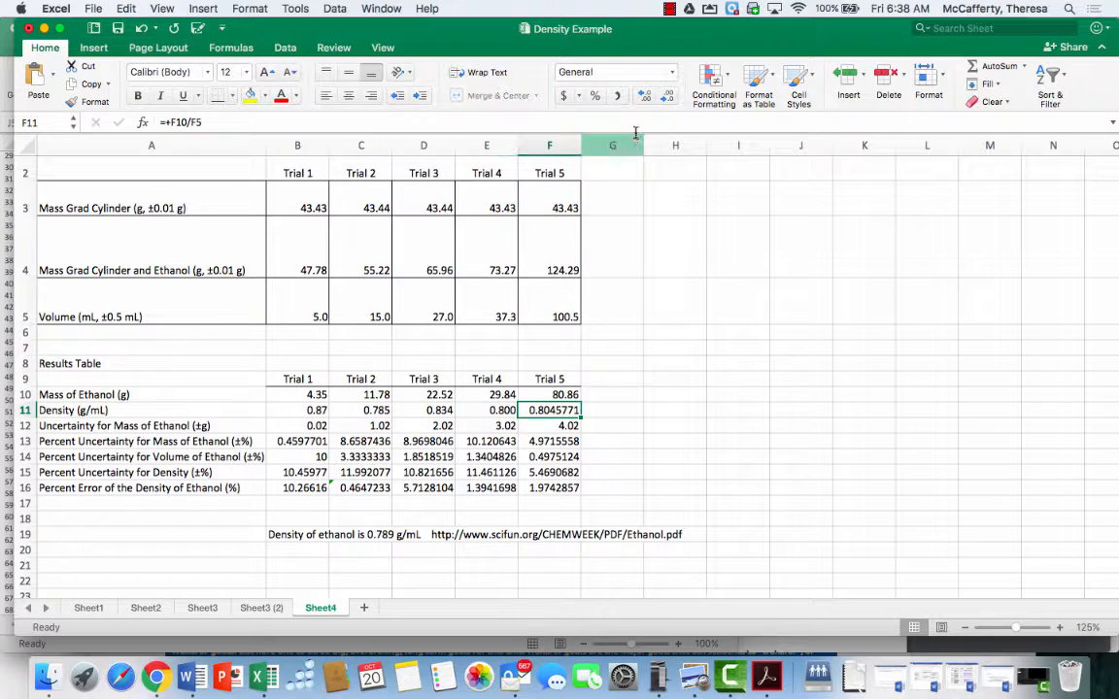
pyautogui.click(666, 95)
pyautogui.click(666, 95)
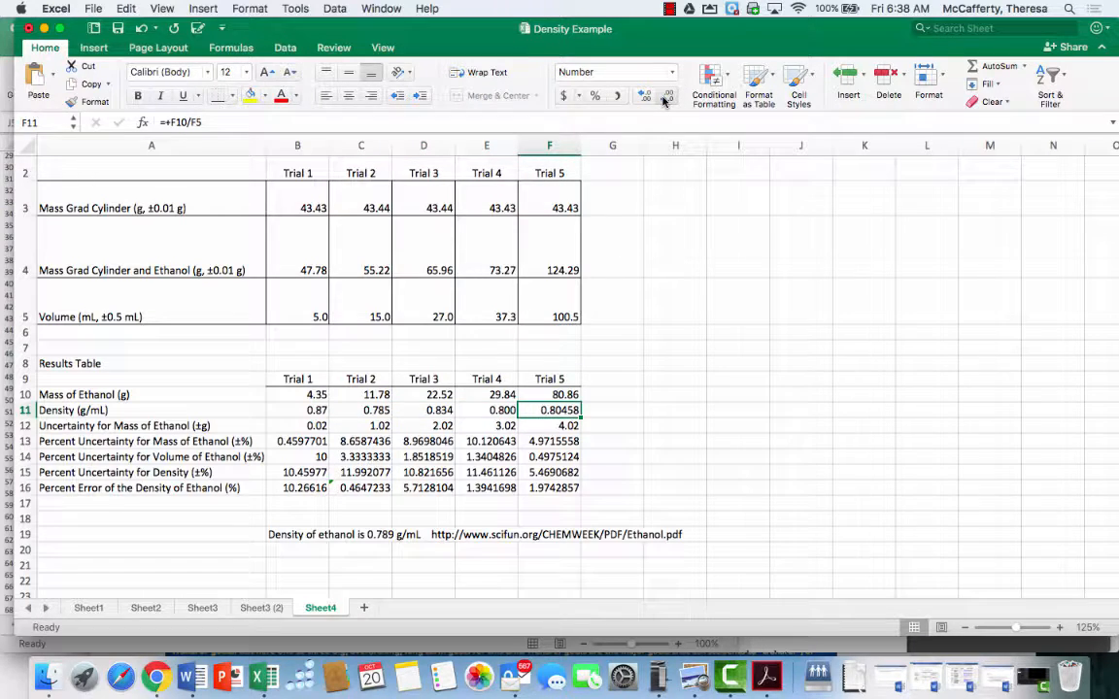
pyautogui.click(666, 95)
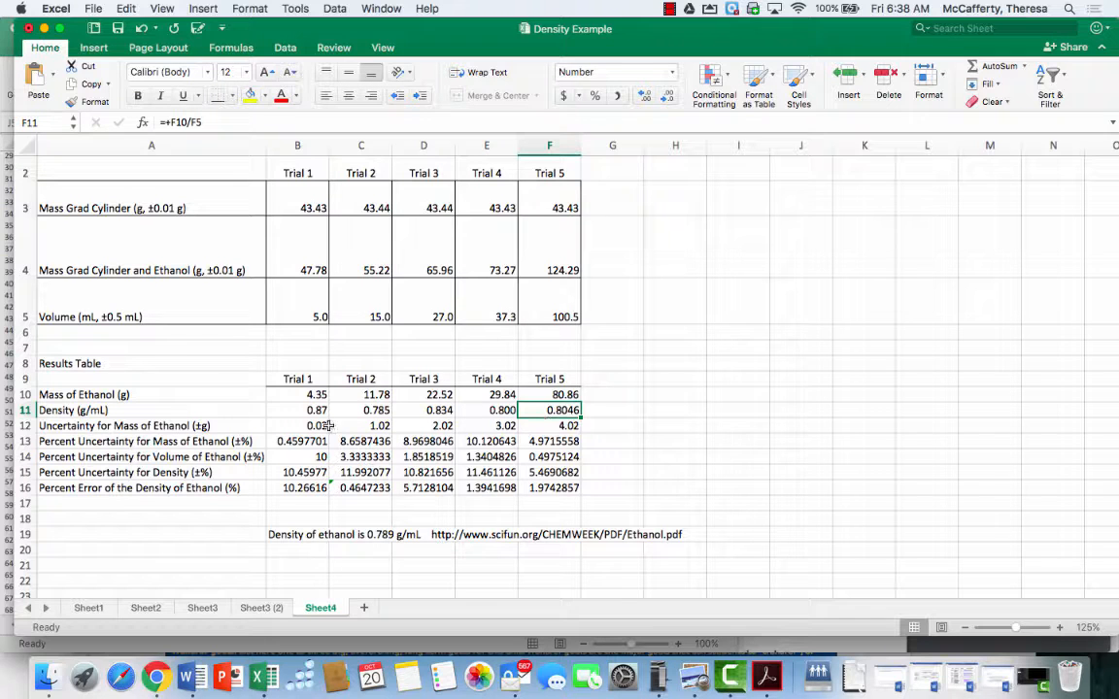
# Enter 0.02 as the mass uncertainty in C12, D12, E12 and F12
pyautogui.click(362, 425)
pyautogui.write('.')
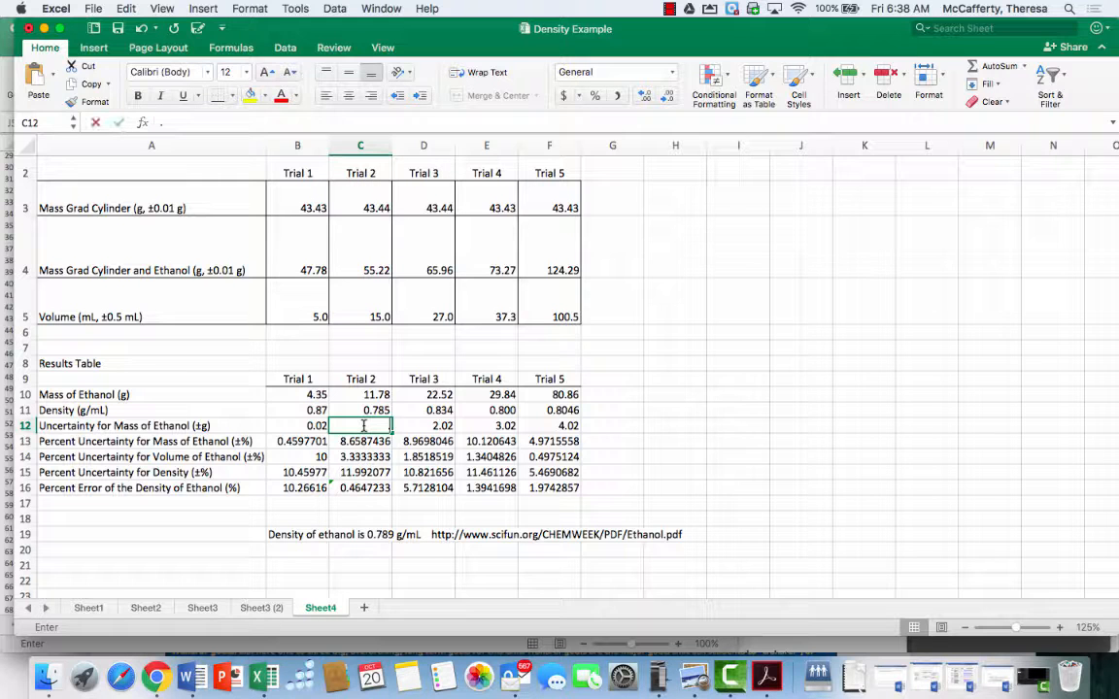
pyautogui.write('02')
pyautogui.press('Tab')
pyautogui.write('.02')
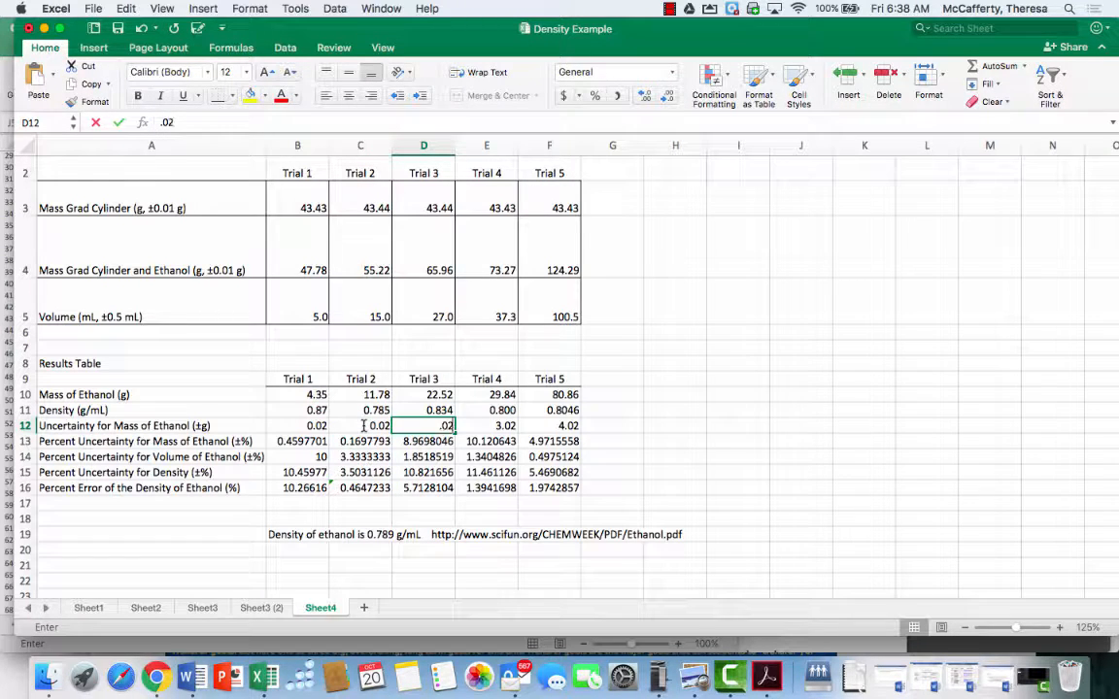
pyautogui.press('Tab')
pyautogui.write('.02')
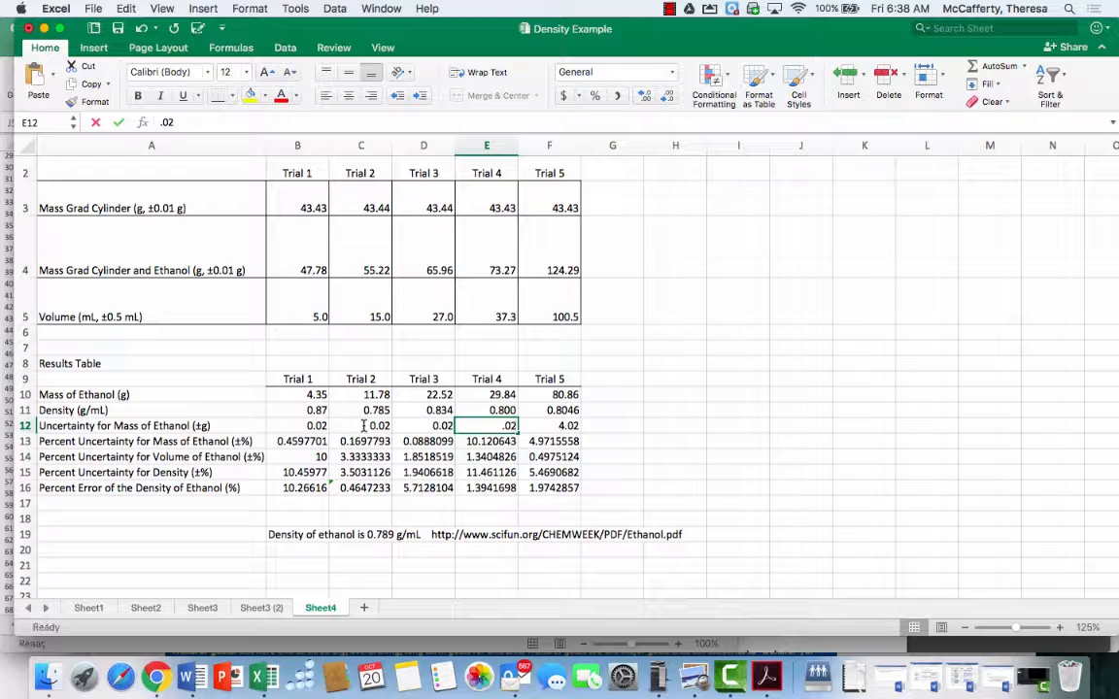
pyautogui.press('Tab')
pyautogui.write('.02\\')
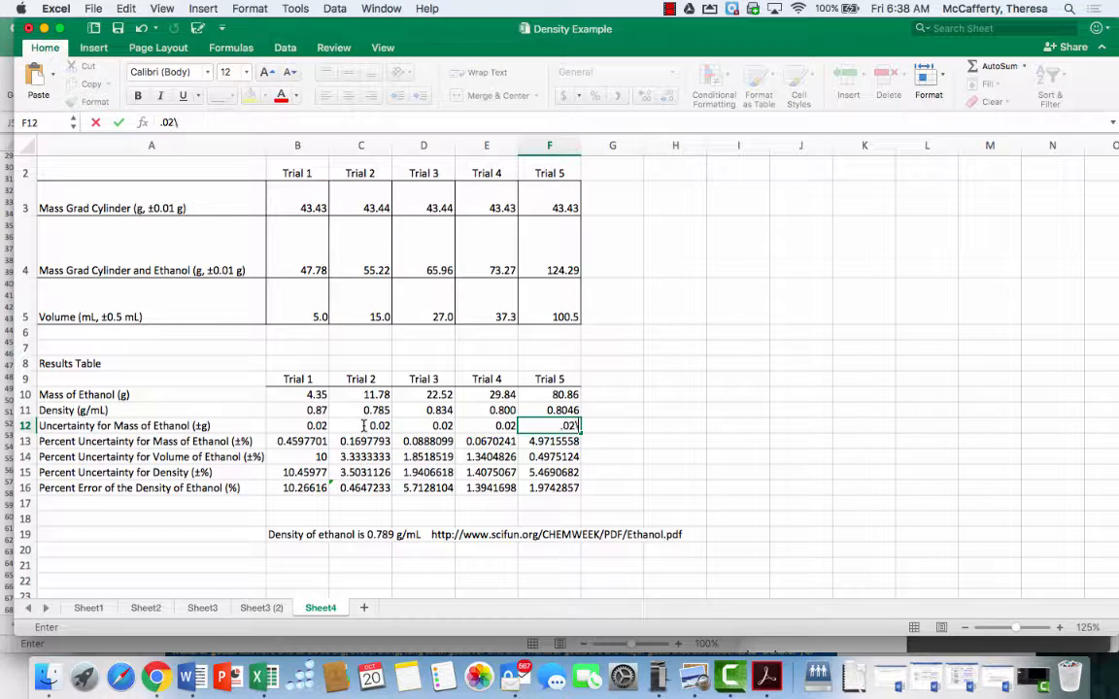
pyautogui.press('Return')
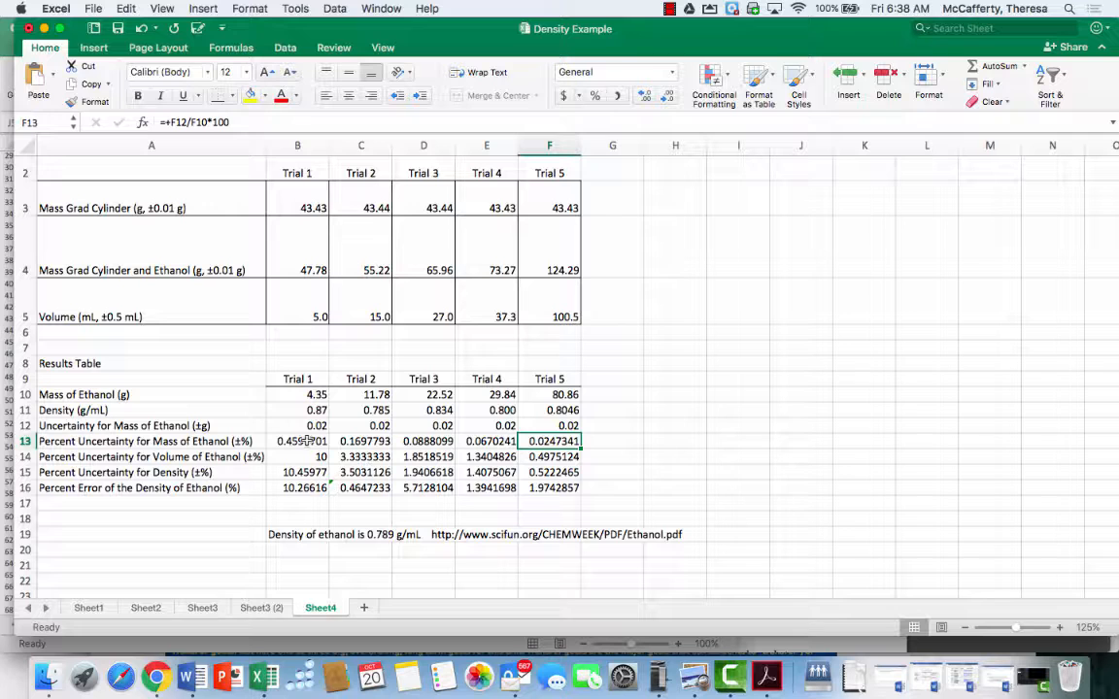
pyautogui.moveTo(305, 441); pyautogui.dragTo(537, 443)
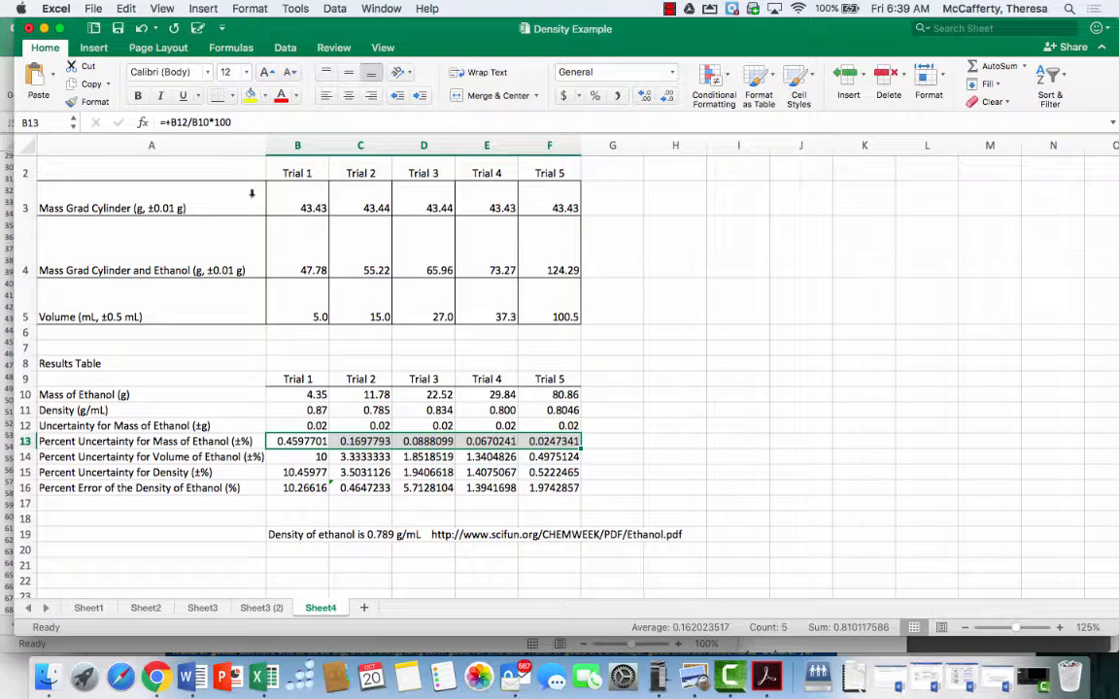
pyautogui.click(207, 122)
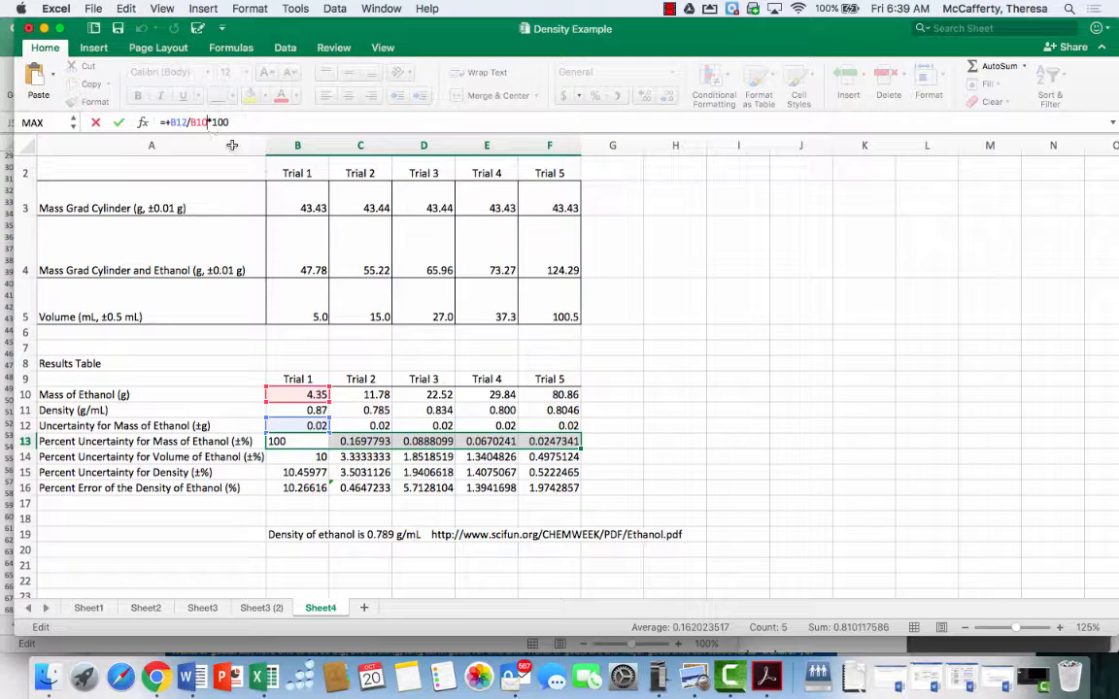
pyautogui.click(641, 357)
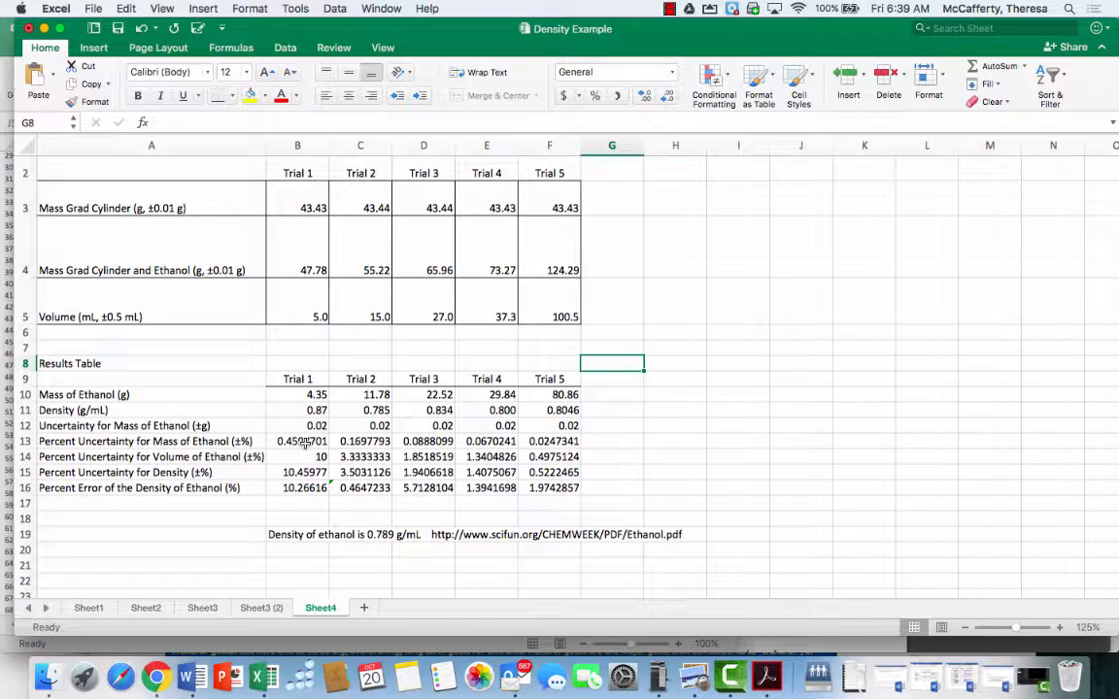
# Format the percent mass uncertainties in B13:F13 to three decimal places
pyautogui.moveTo(305, 441); pyautogui.dragTo(553, 442)
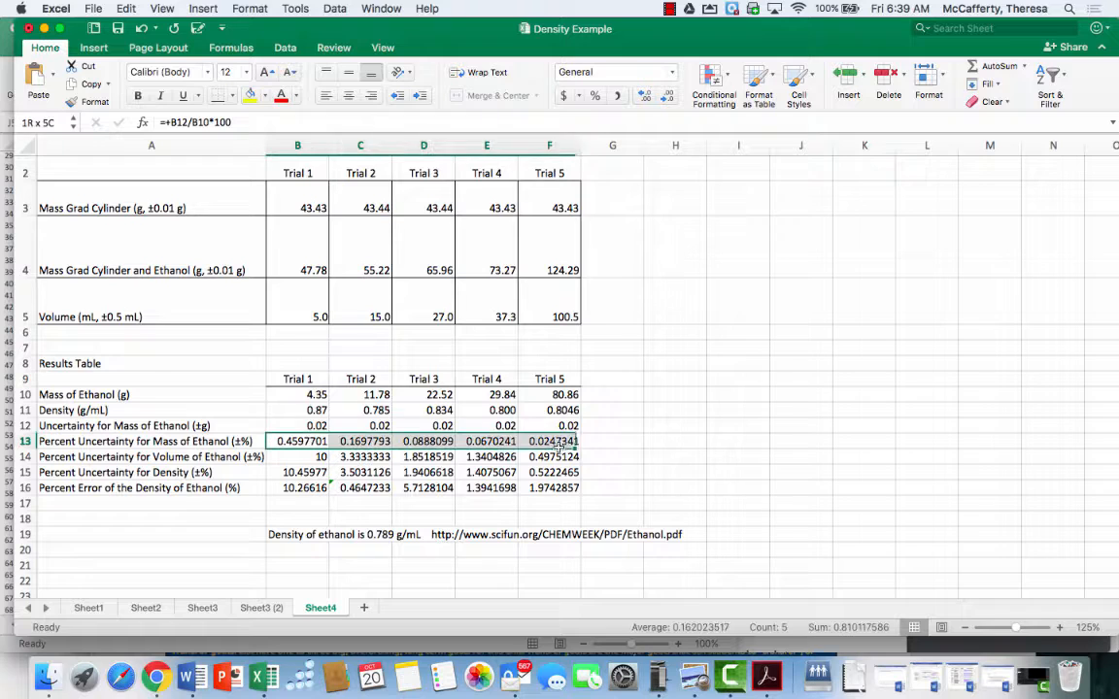
pyautogui.click(667, 96)
pyautogui.click(667, 96)
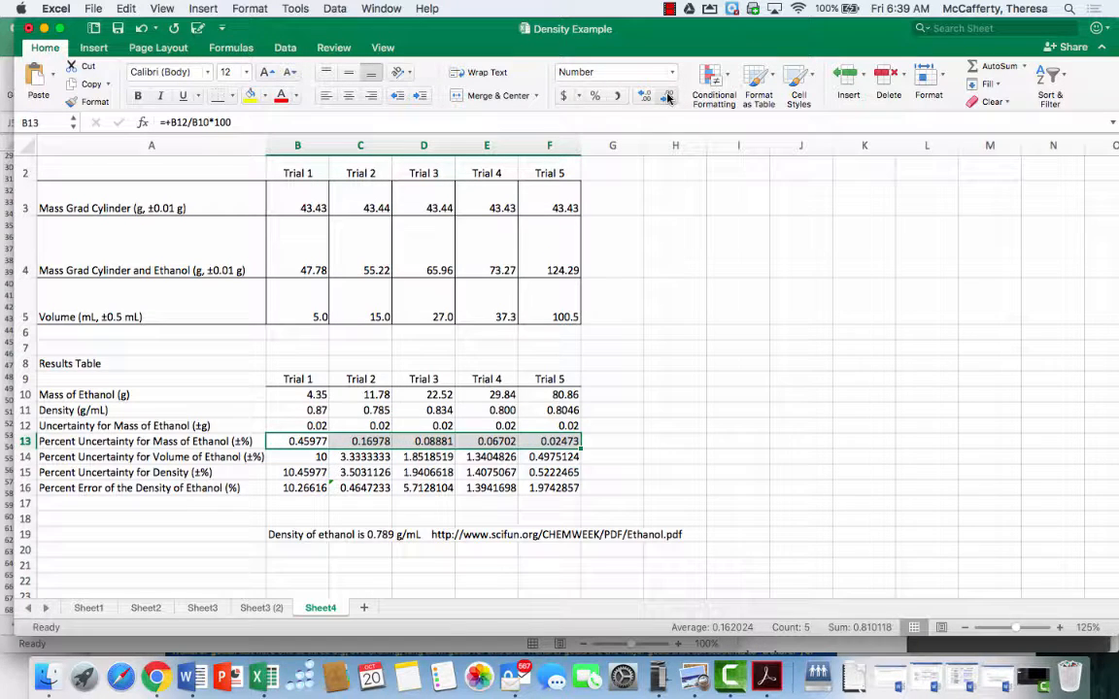
pyautogui.click(667, 96)
pyautogui.click(667, 96)
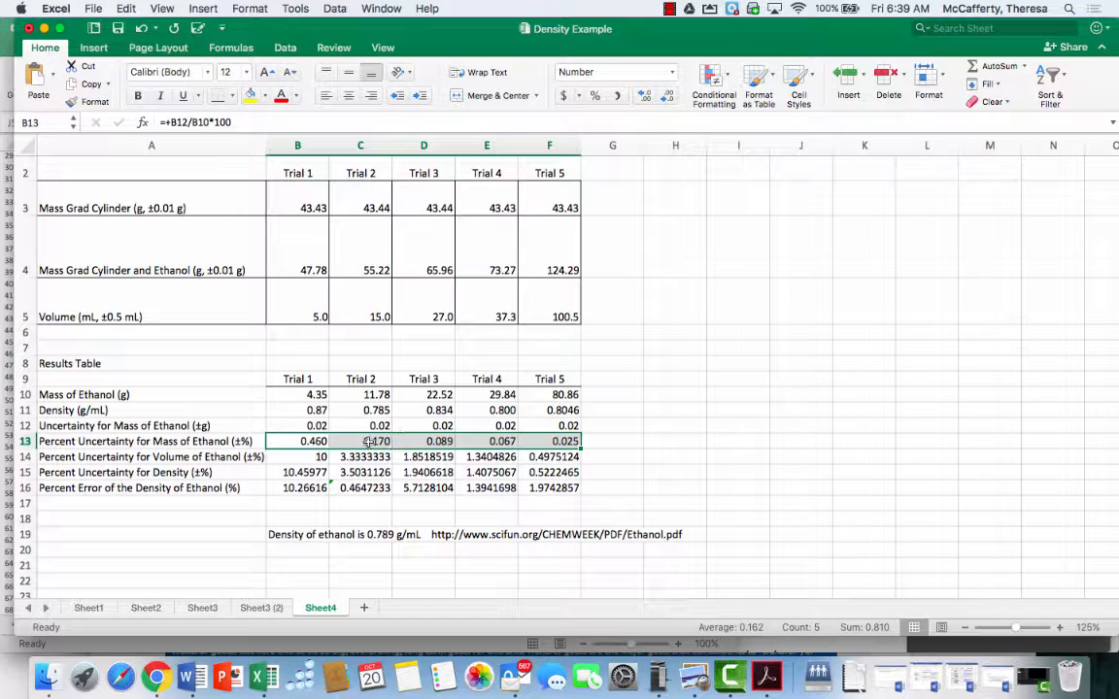
# Reduce the Trial 1 and Trial 2 percent mass uncertainties in B13:C13 to two decimal places
pyautogui.moveTo(370, 441); pyautogui.dragTo(308, 442)
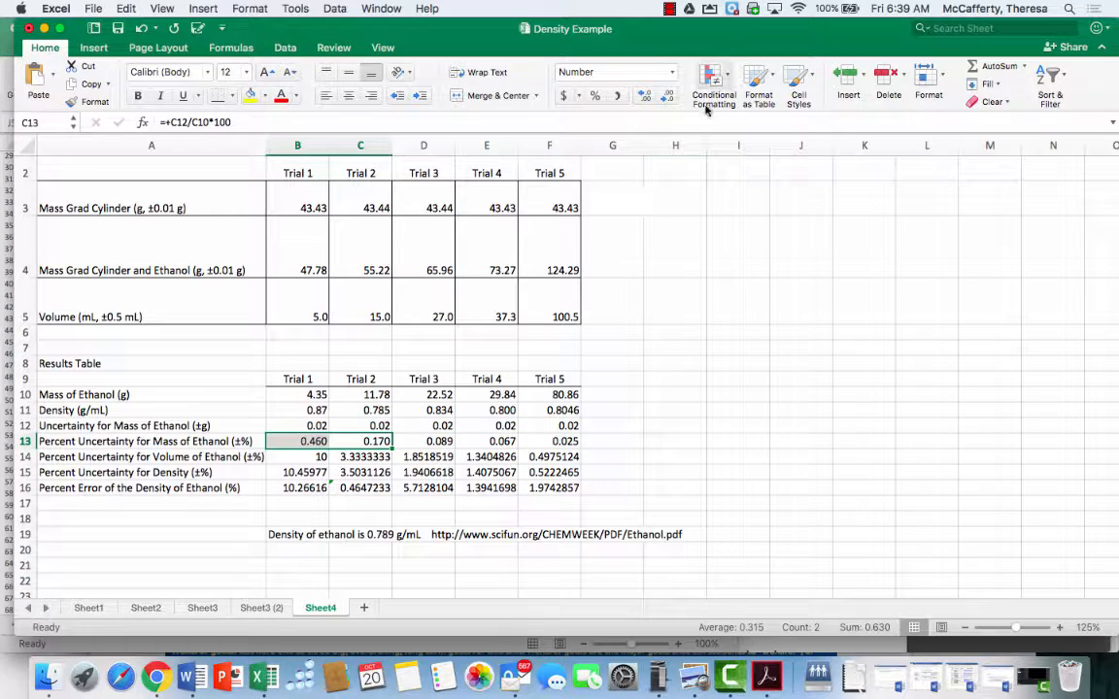
pyautogui.click(667, 96)
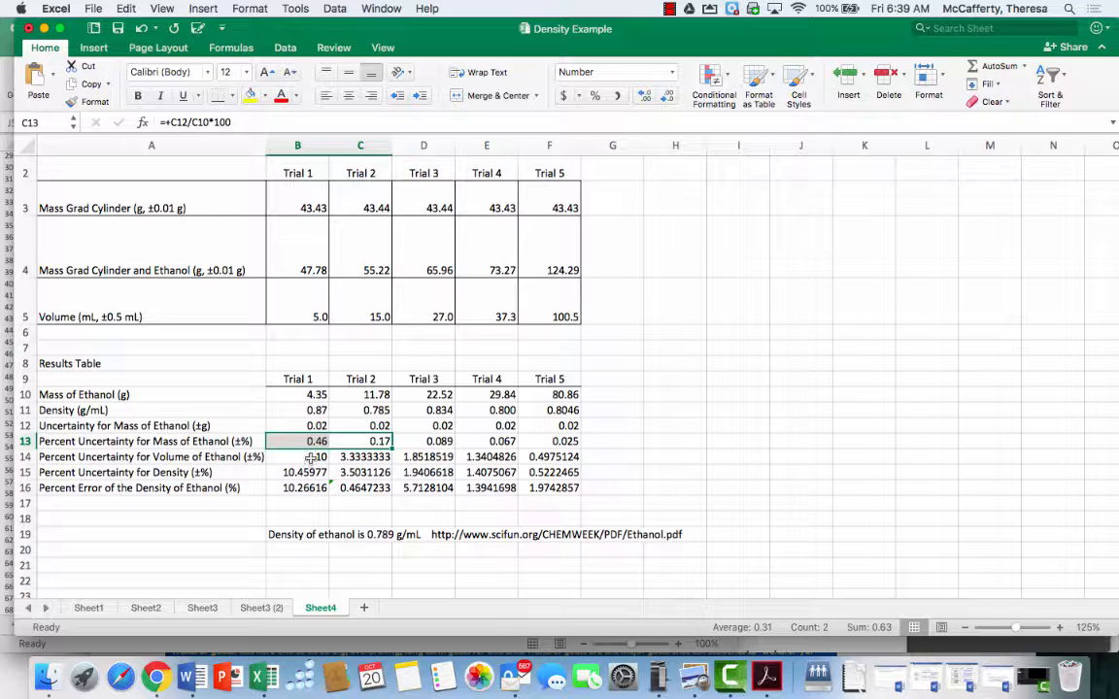
# Format the percent volume uncertainties B14:F14 to one decimal place, with B14 showing no decimals
pyautogui.moveTo(309, 456); pyautogui.dragTo(533, 456)
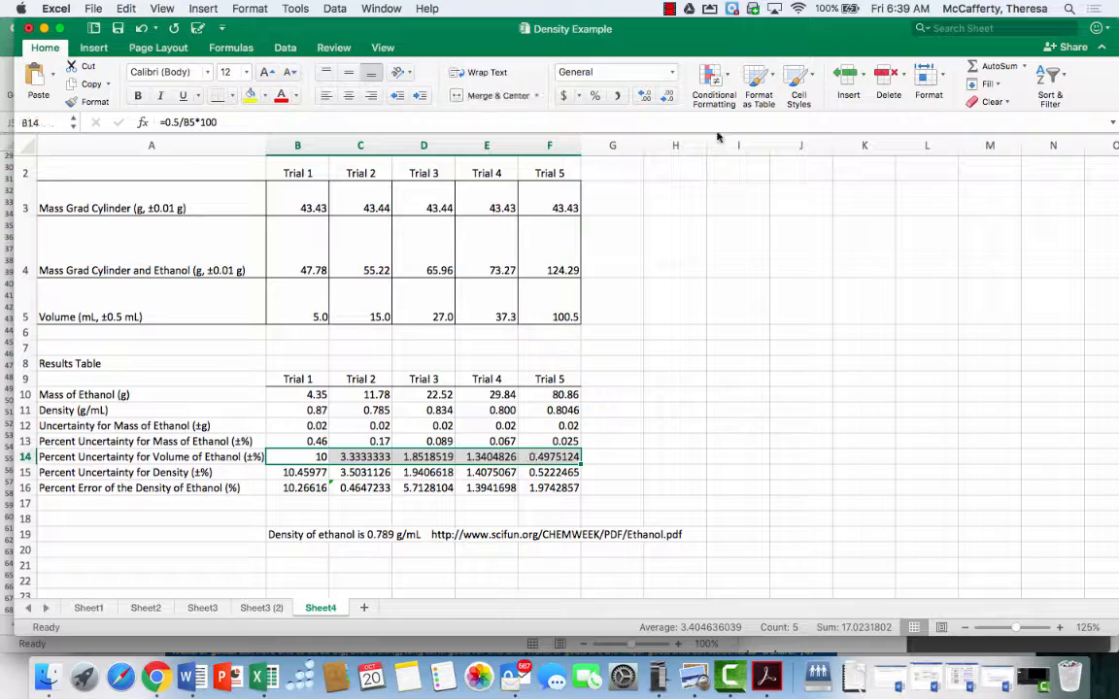
pyautogui.click(641, 98)
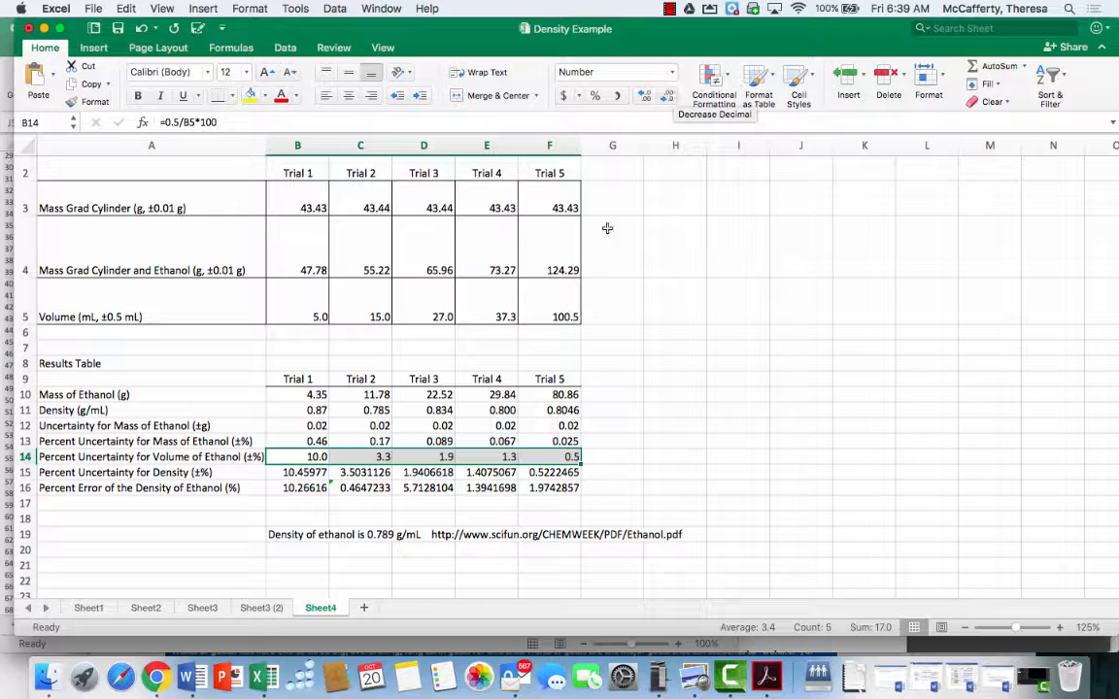
pyautogui.click(319, 455)
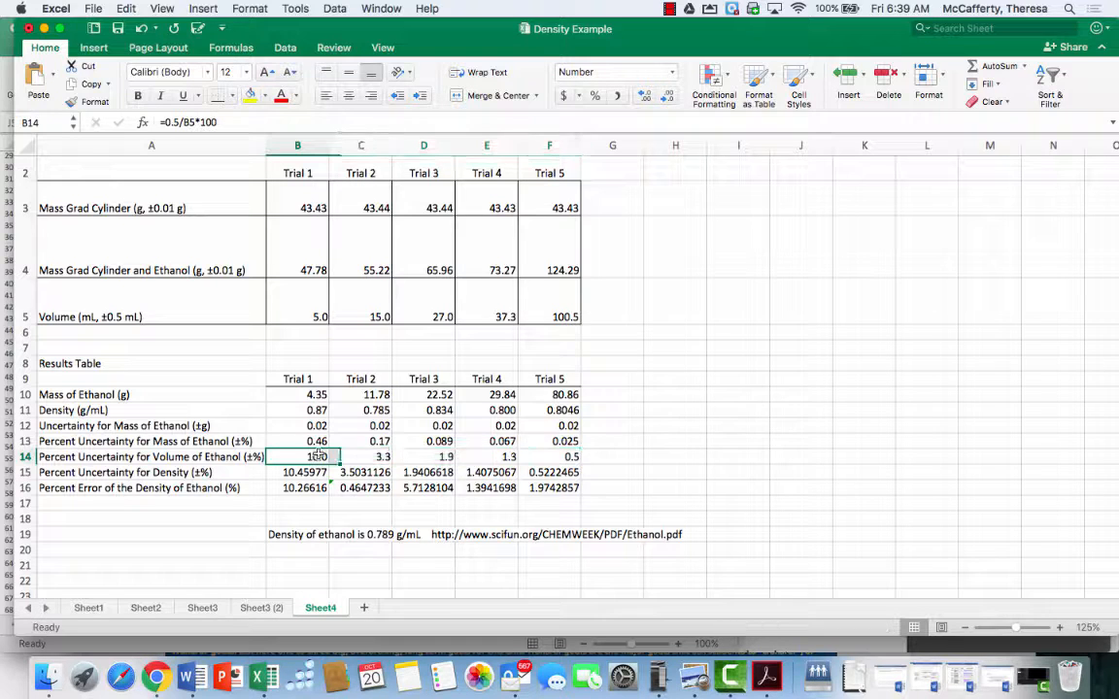
pyautogui.click(667, 96)
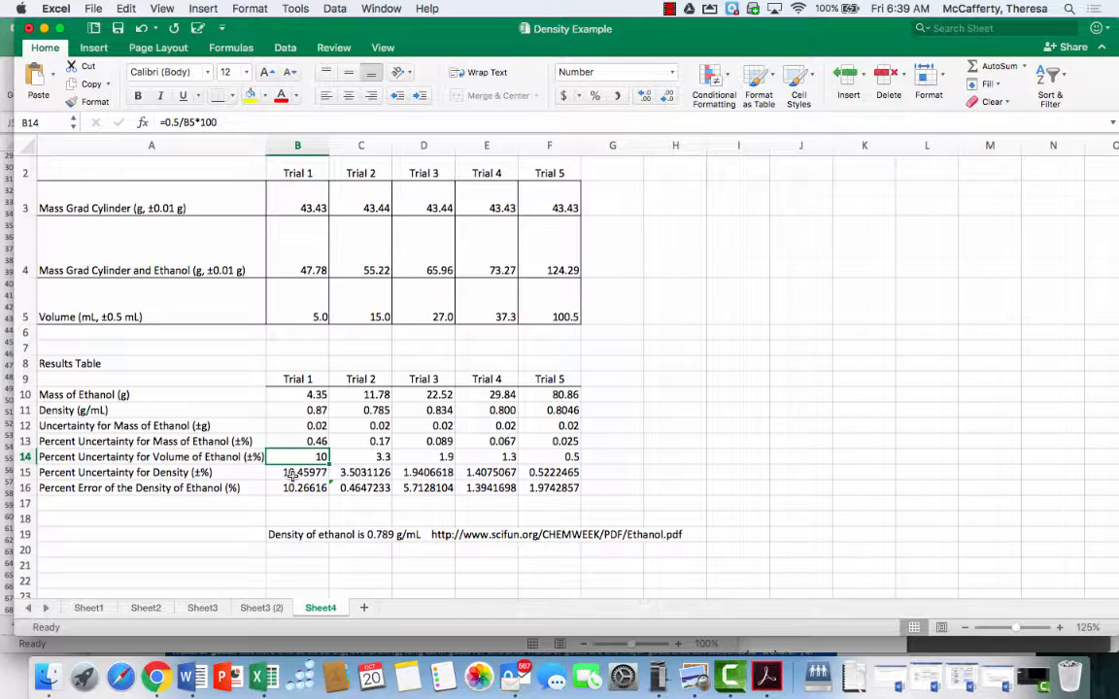
# Format the percent density uncertainties in B15:F15 to two decimal places
pyautogui.moveTo(292, 473); pyautogui.dragTo(544, 474)
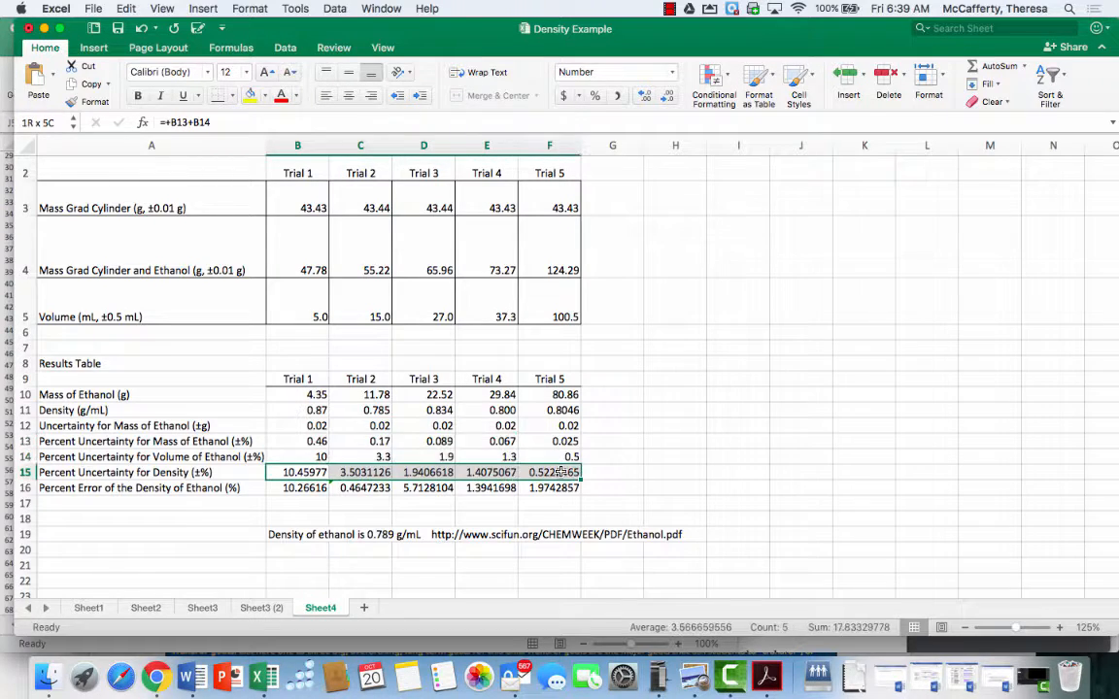
pyautogui.click(667, 97)
pyautogui.click(668, 98)
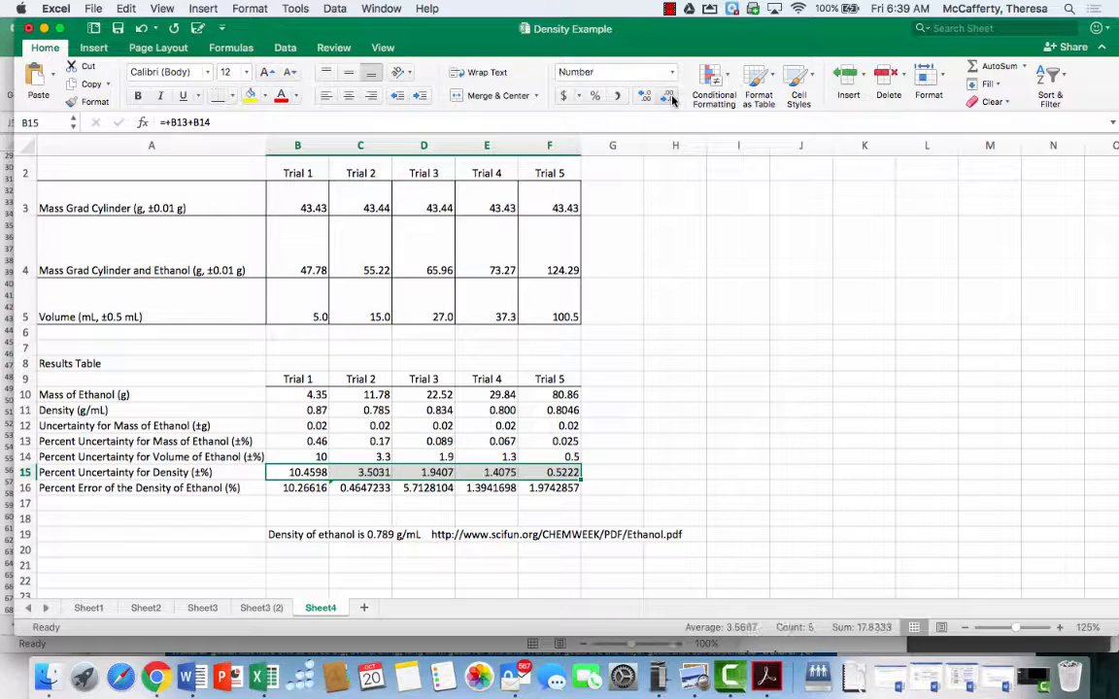
pyautogui.click(670, 99)
pyautogui.click(671, 99)
pyautogui.click(668, 98)
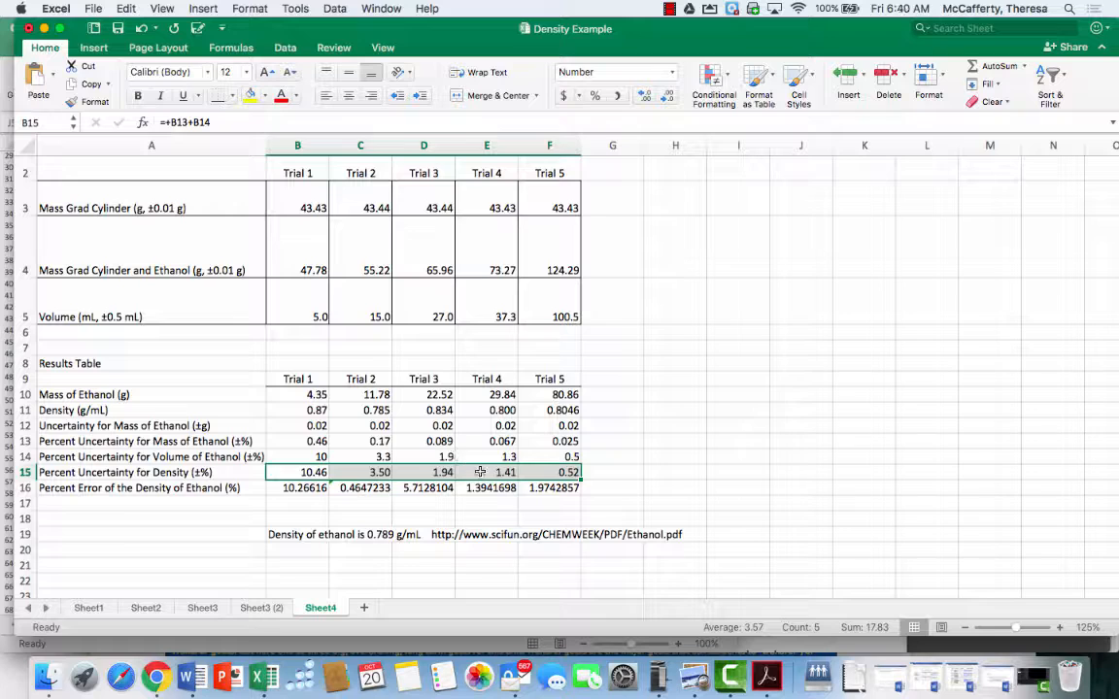
# Reduce the Trial 2 to Trial 4 density uncertainties in C15:E15 to one decimal place
pyautogui.moveTo(490, 472); pyautogui.dragTo(374, 471)
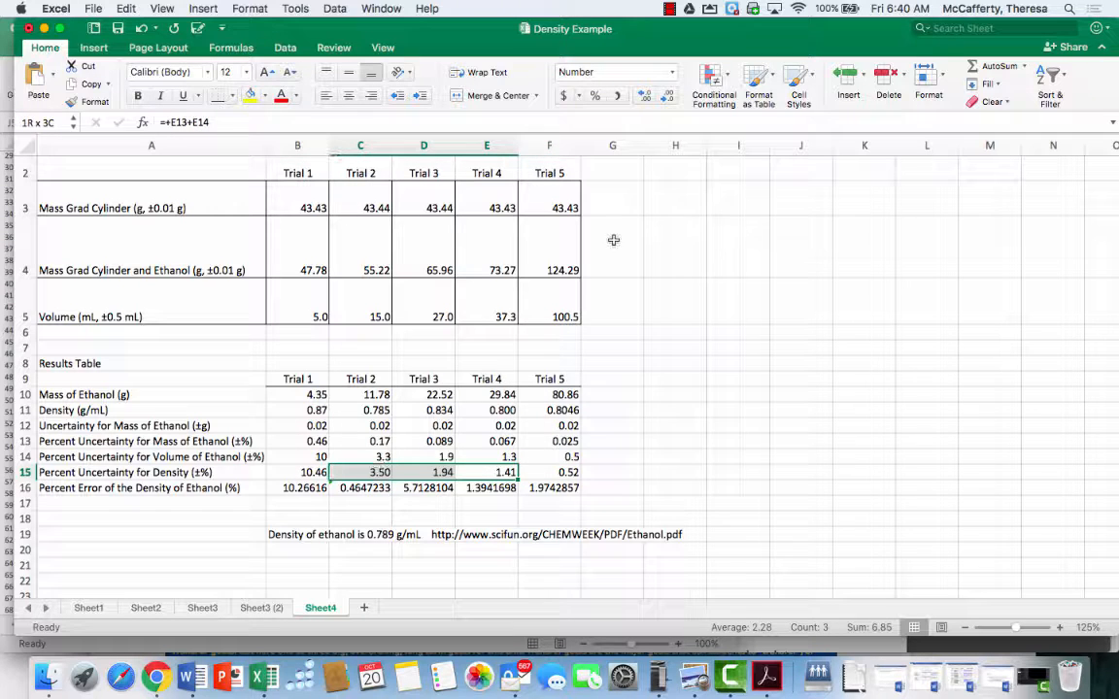
pyautogui.click(667, 96)
pyautogui.click(296, 472)
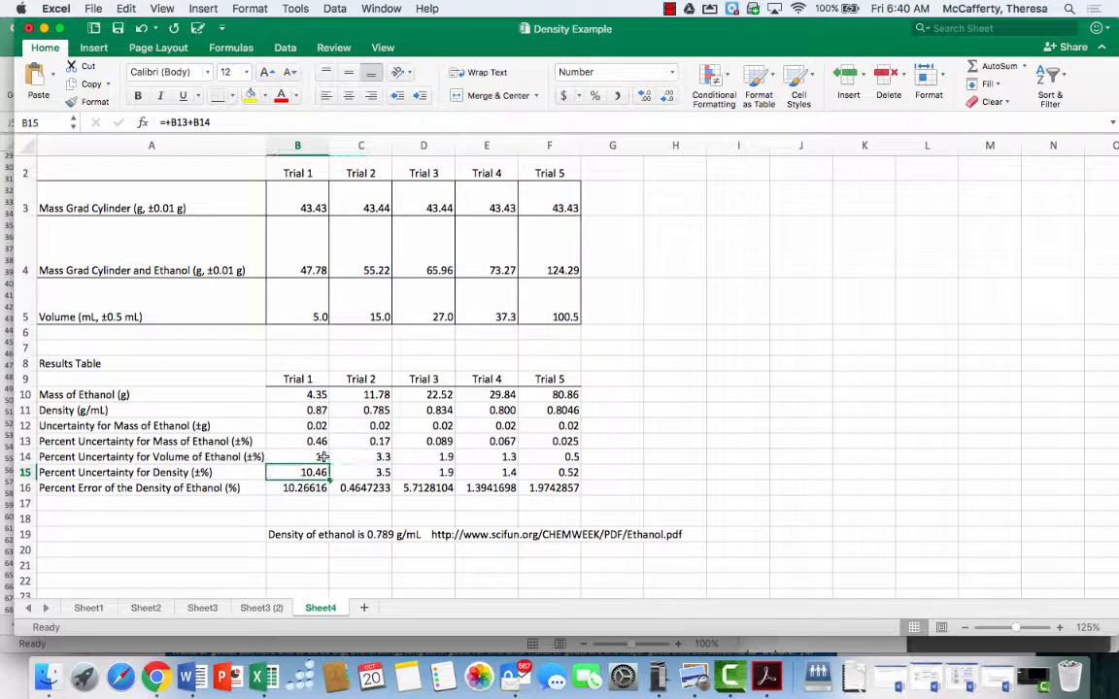
# Remove the decimals from the Trial 1 density uncertainty in B15 and round the percent errors B16:F16 to one decimal place
pyautogui.click(667, 96)
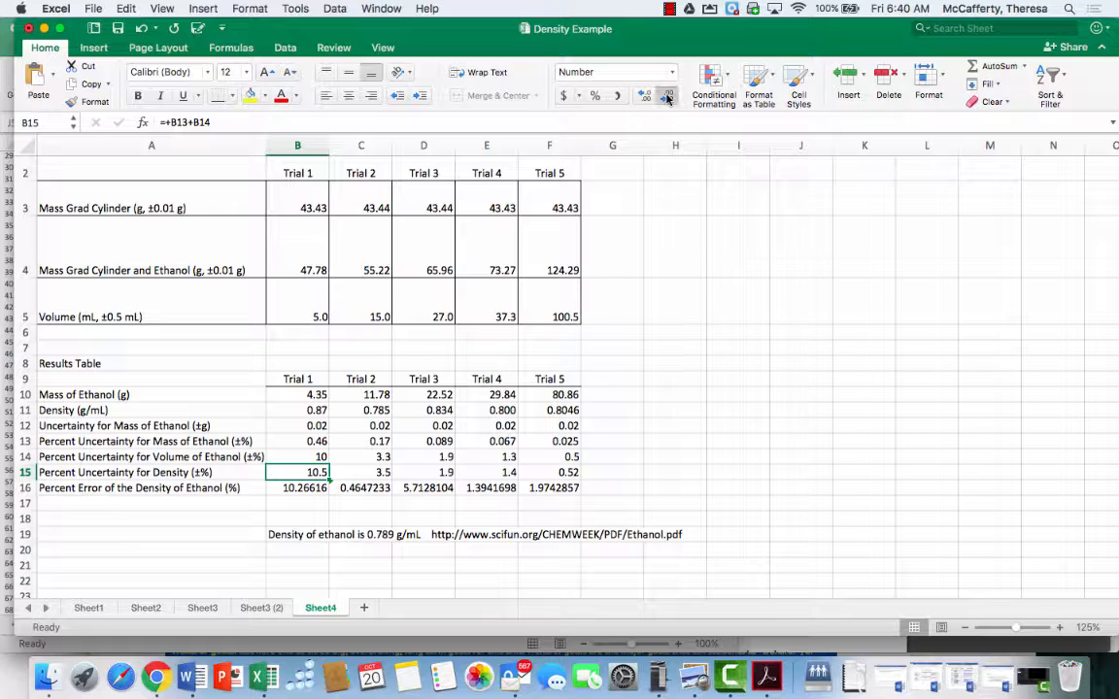
pyautogui.click(667, 97)
pyautogui.moveTo(317, 494); pyautogui.dragTo(556, 488)
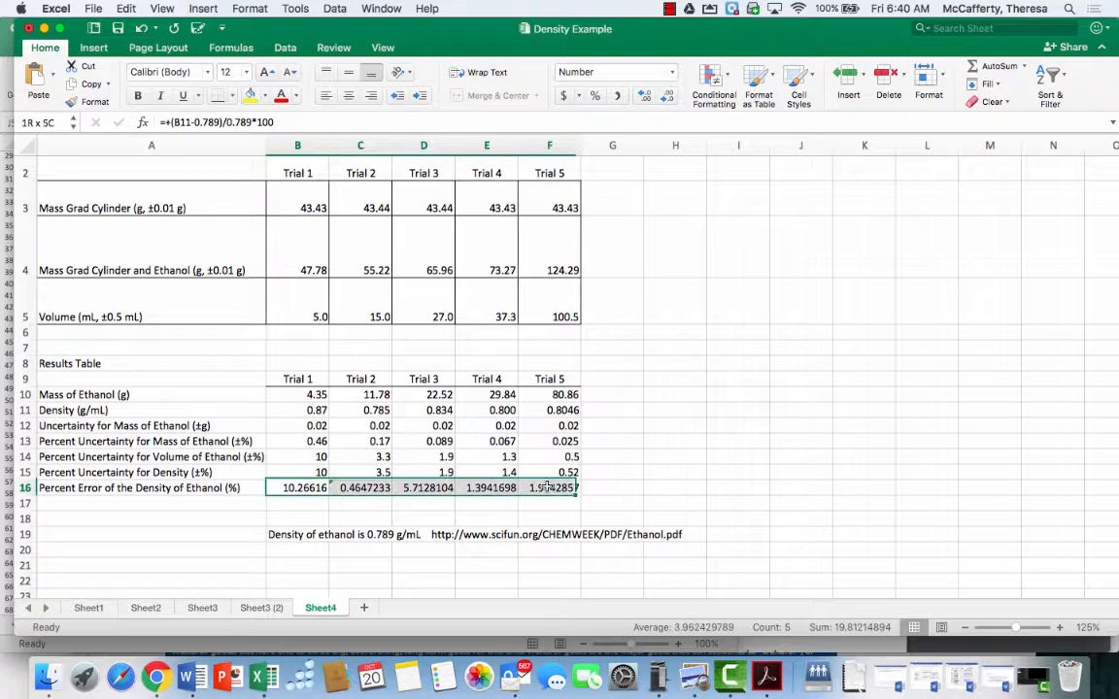
pyautogui.click(667, 96)
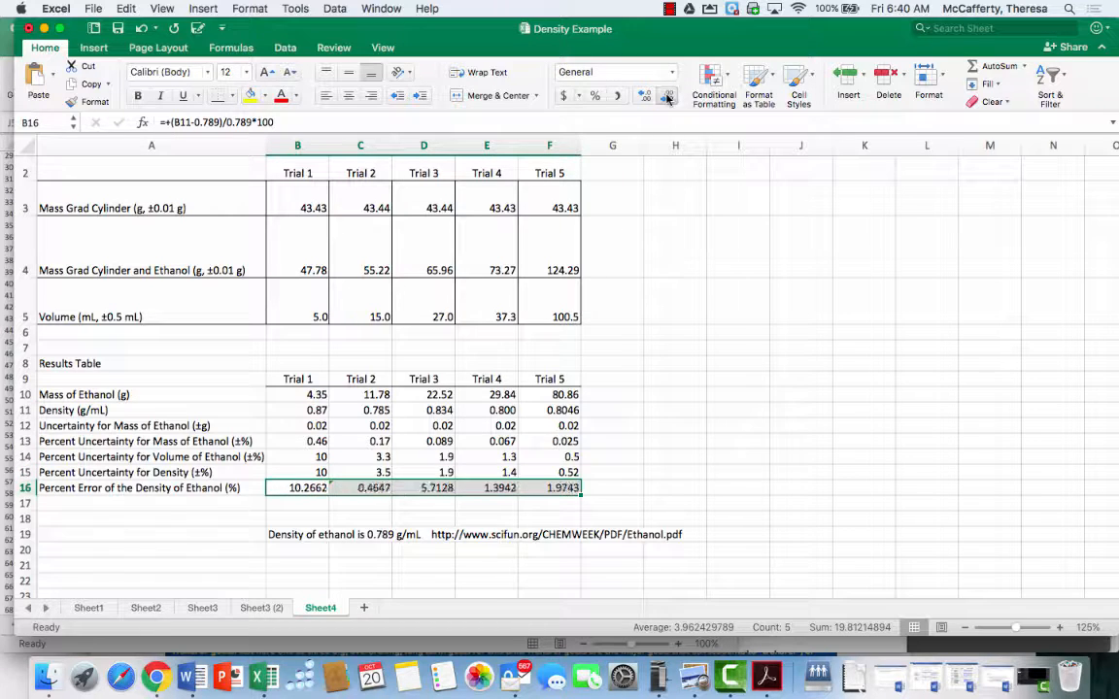
pyautogui.click(667, 97)
pyautogui.click(667, 96)
pyautogui.click(667, 96)
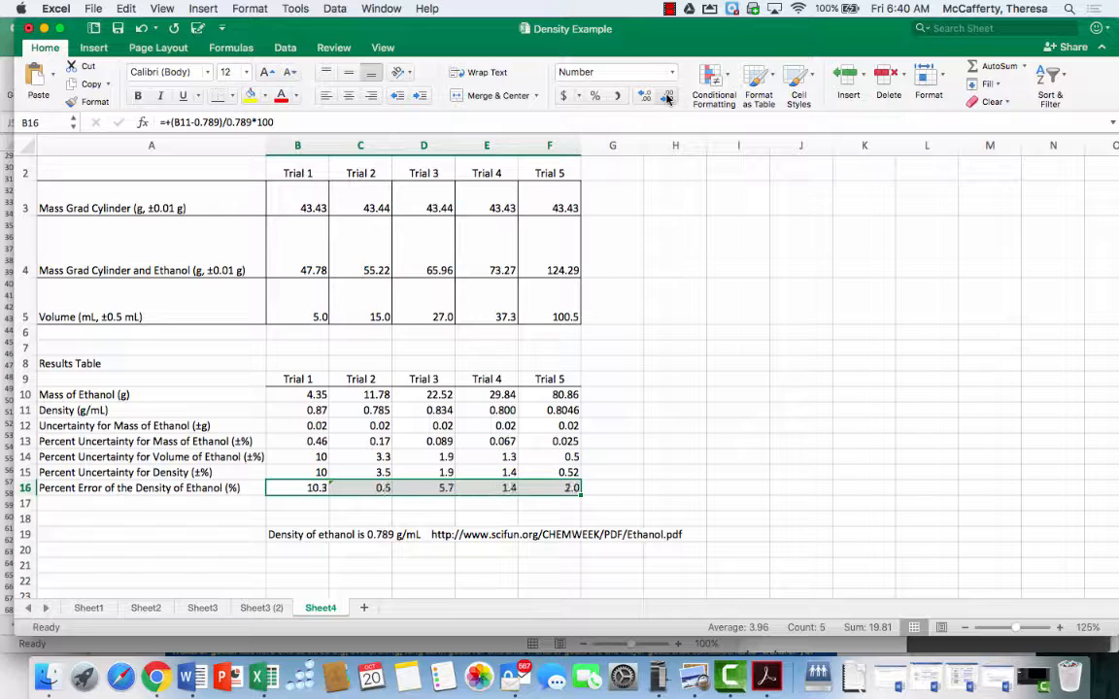
# Show the Trial 2 percent error C16 with two decimal places and the Trial 1 percent error B16 with none
pyautogui.click(350, 487)
pyautogui.click(644, 97)
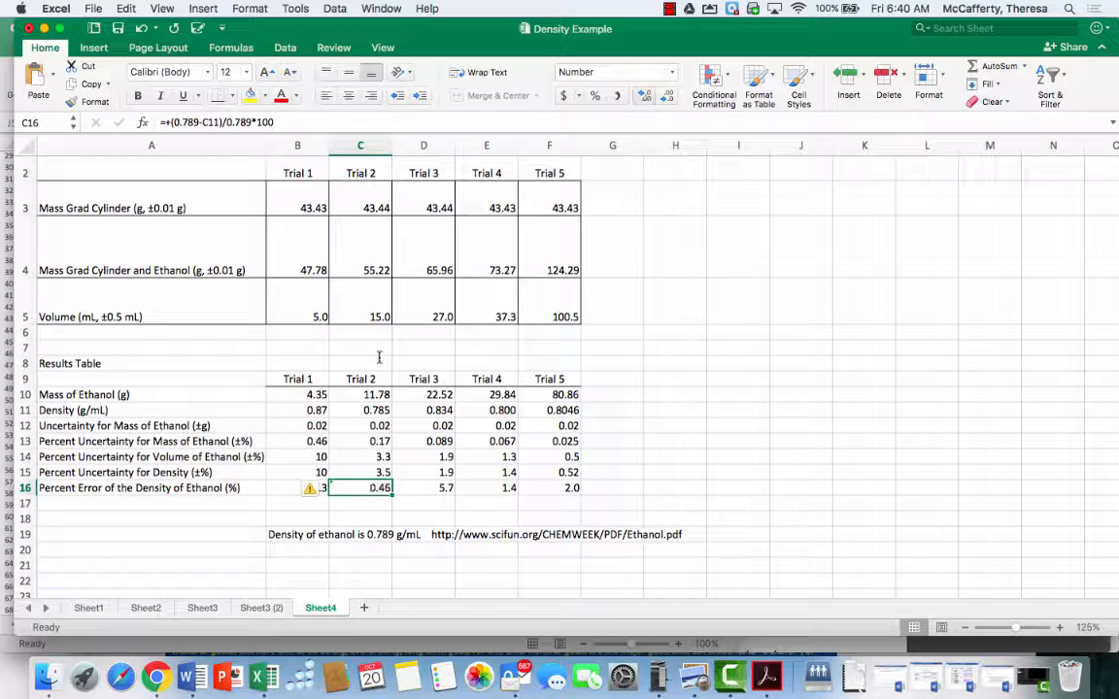
pyautogui.click(287, 490)
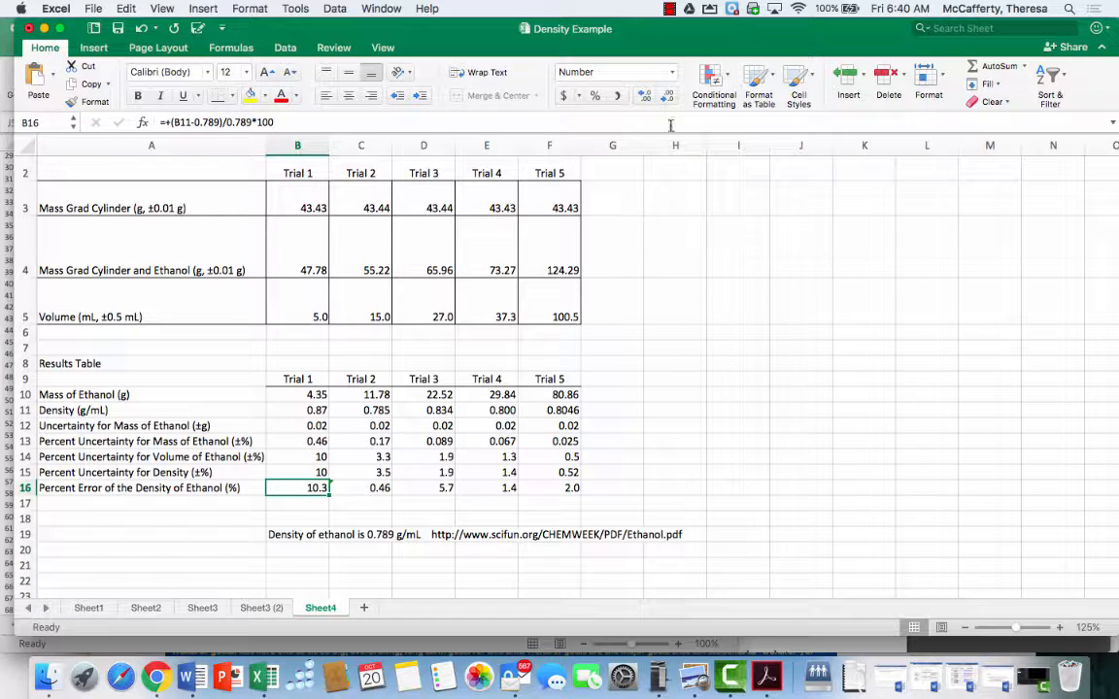
pyautogui.click(667, 96)
# Apply all borders to the results table range A9:F16
pyautogui.moveTo(572, 489); pyautogui.dragTo(90, 379)
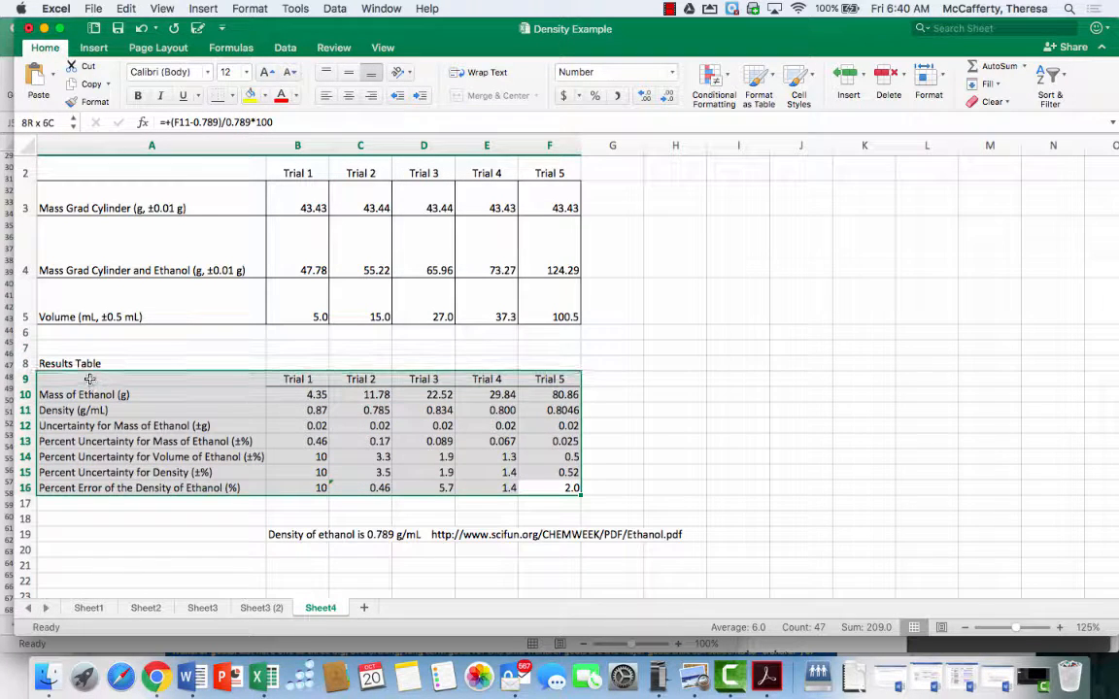
pyautogui.click(233, 95)
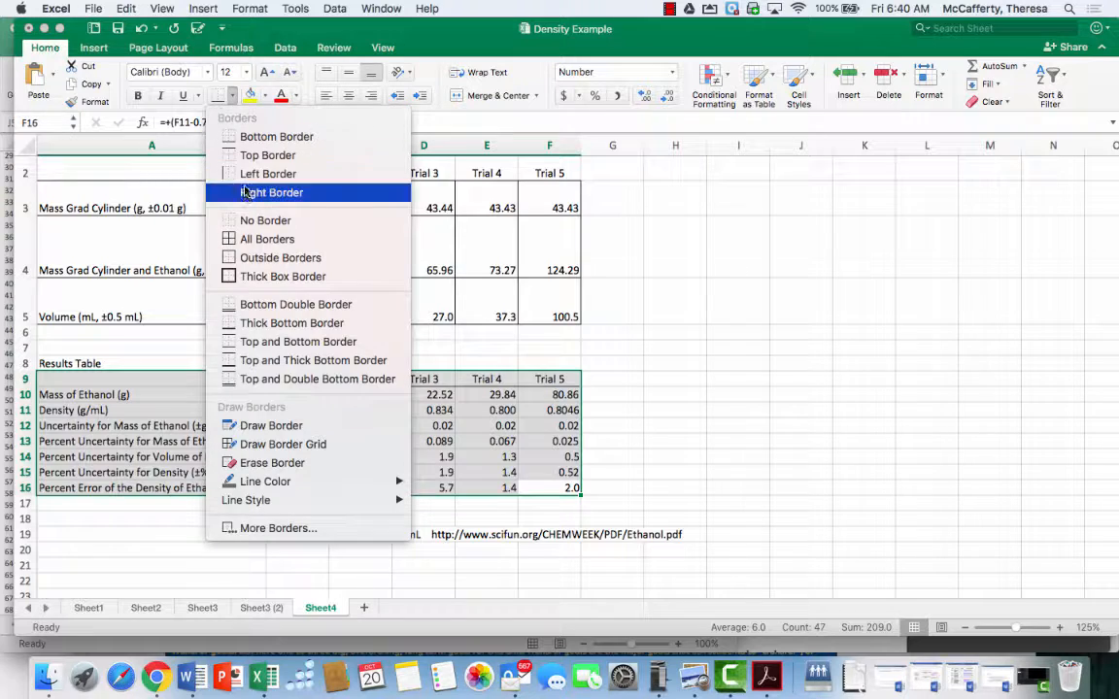
pyautogui.click(247, 237)
# Rename the A8 heading to "Results Table: Mass and Density of Ethanaol with Uncertainties and Error"
pyautogui.click(201, 363)
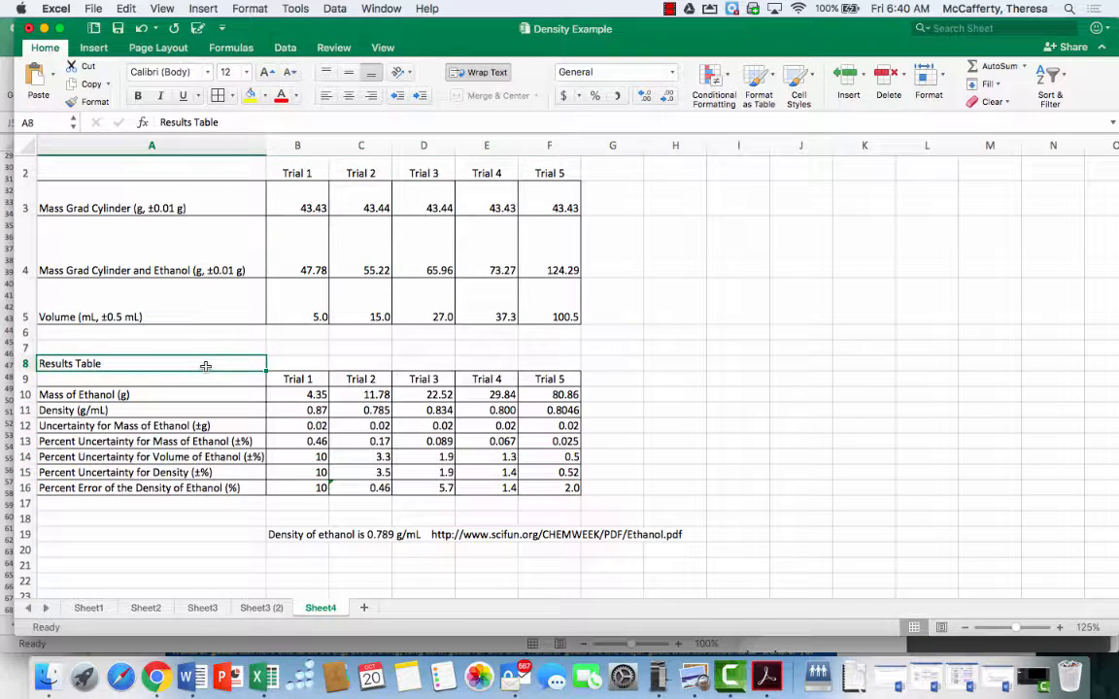
pyautogui.click(274, 123)
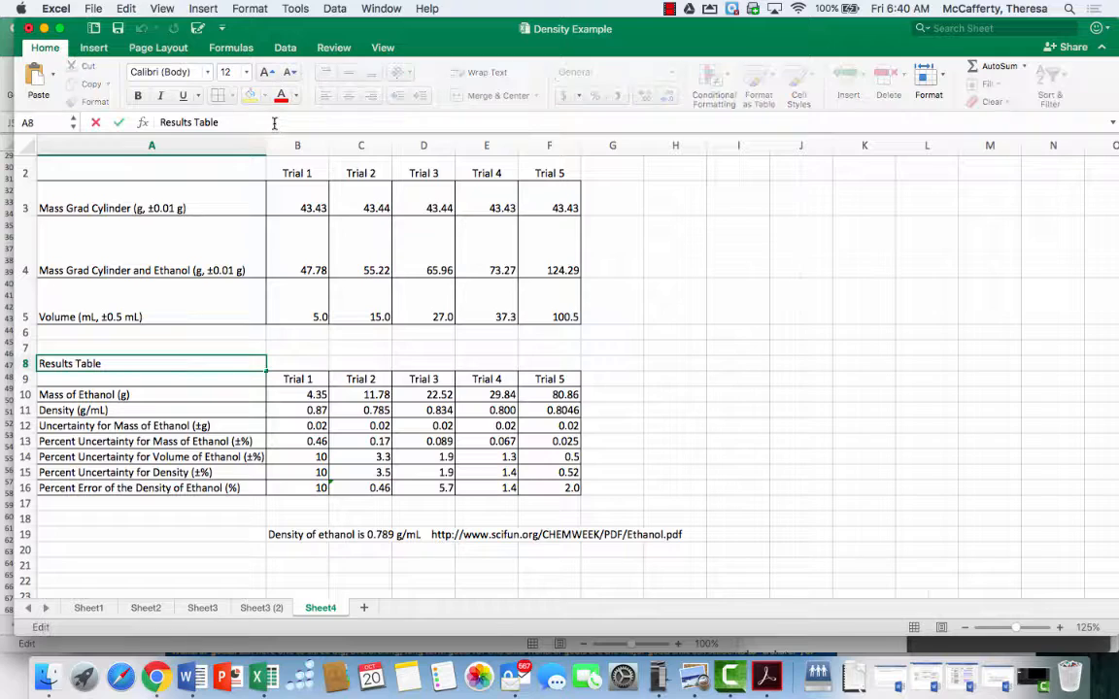
pyautogui.write(':')
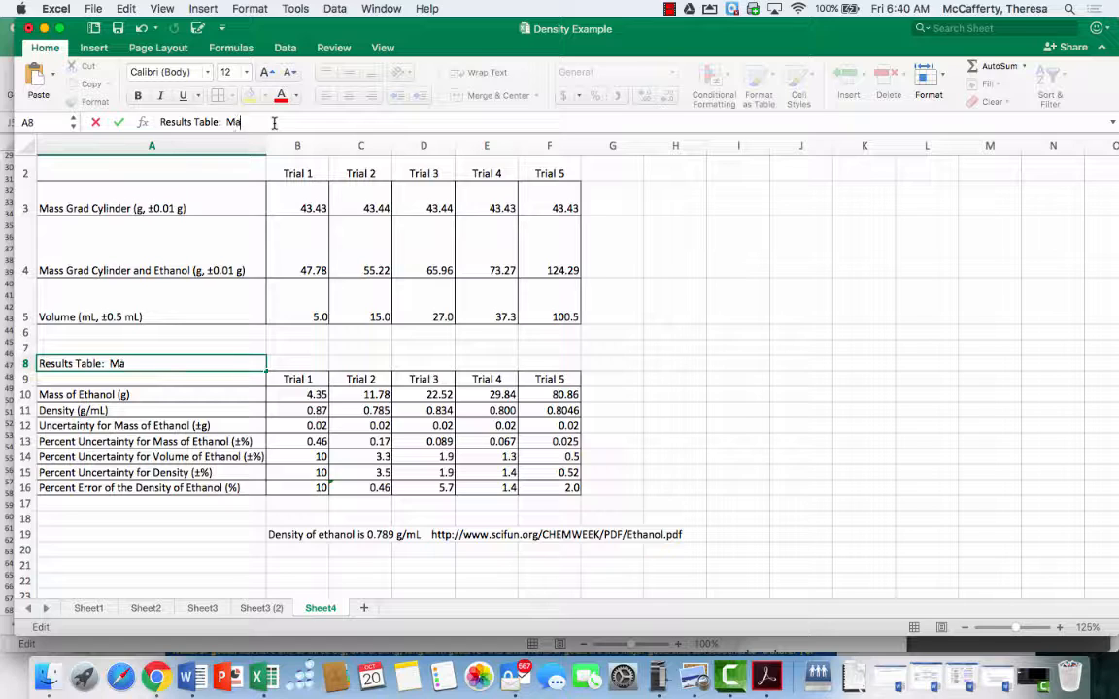
pyautogui.write('Mass and Density')
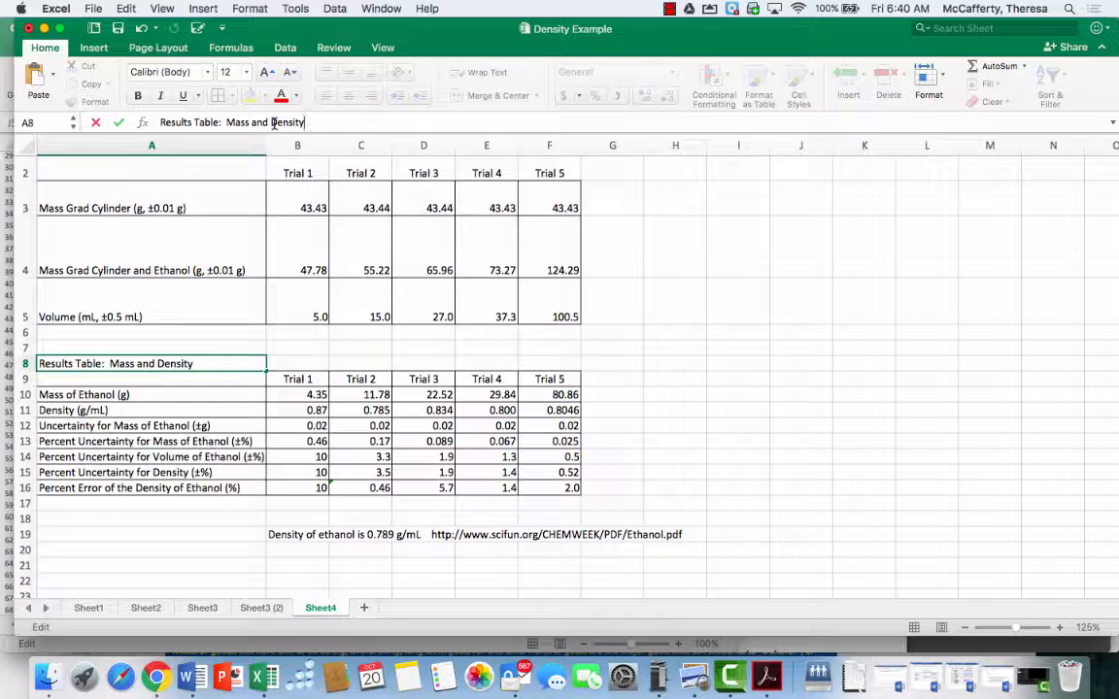
pyautogui.press('BackSpace')
pyautogui.press('BackSpace')
pyautogui.press('BackSpace')
pyautogui.press('BackSpace')
pyautogui.press('BackSpace')
pyautogui.press('BackSpace')
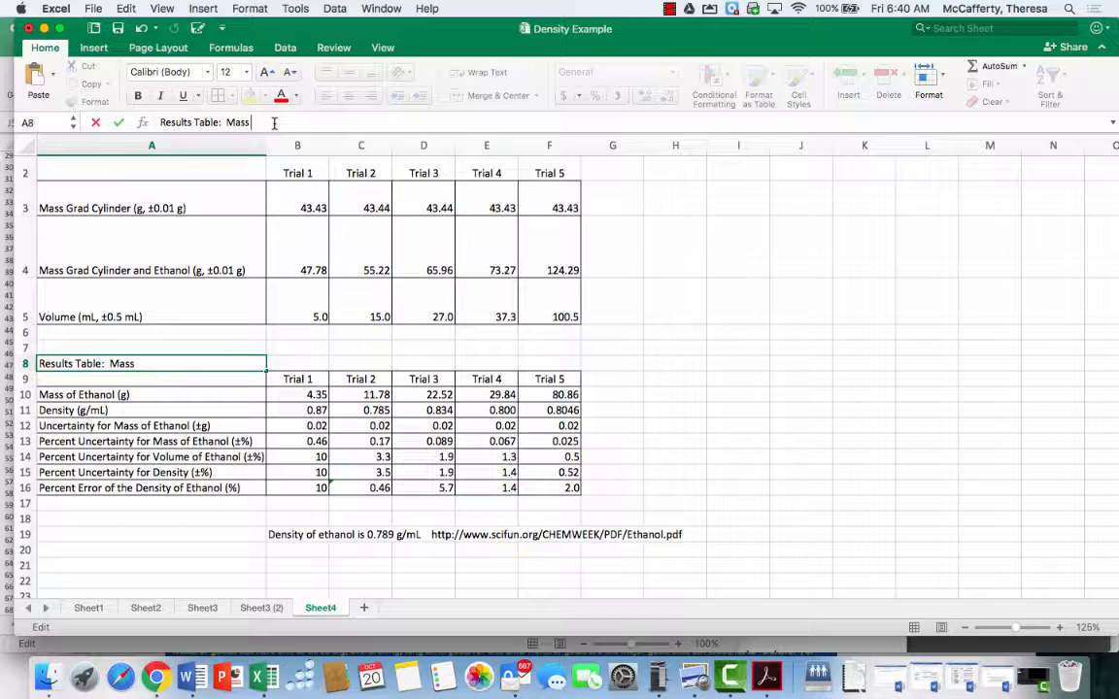
pyautogui.write('and Density of')
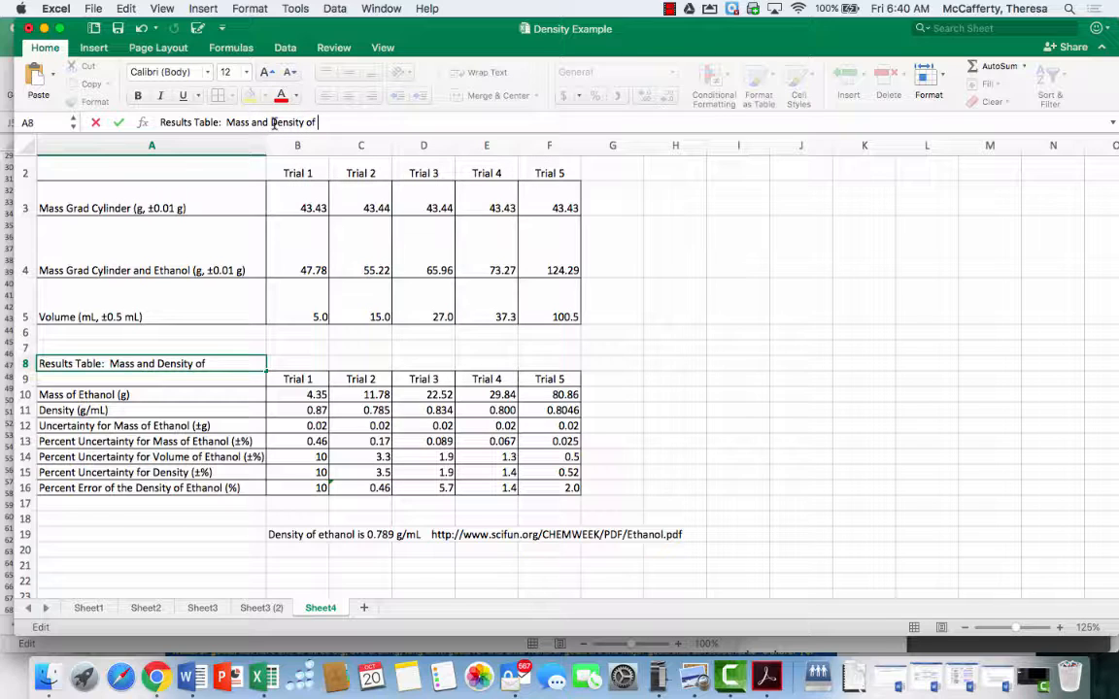
pyautogui.write(' Ethanol with u')
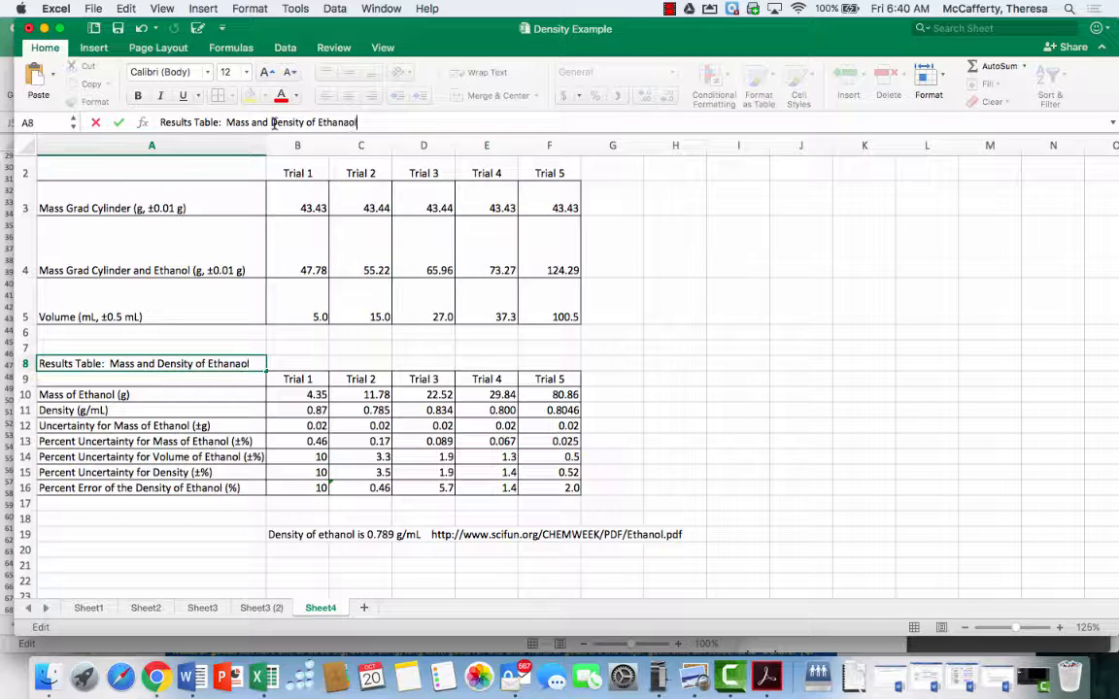
pyautogui.write('n')
pyautogui.press('BackSpace')
pyautogui.press('BackSpace')
pyautogui.write('U')
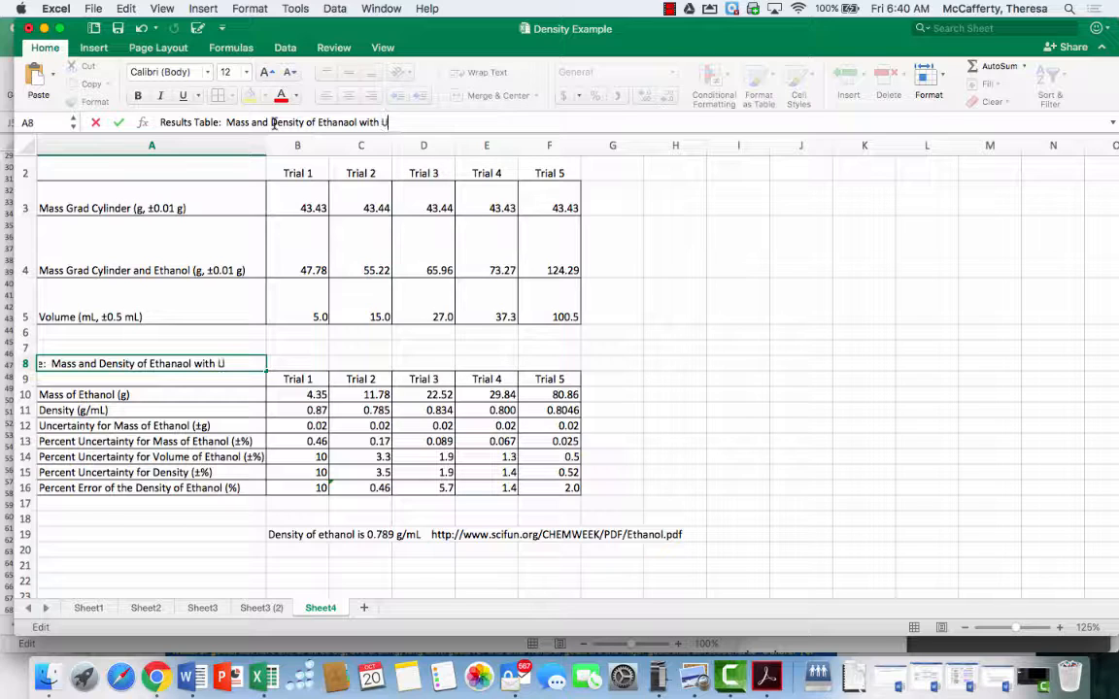
pyautogui.write('ncertaint')
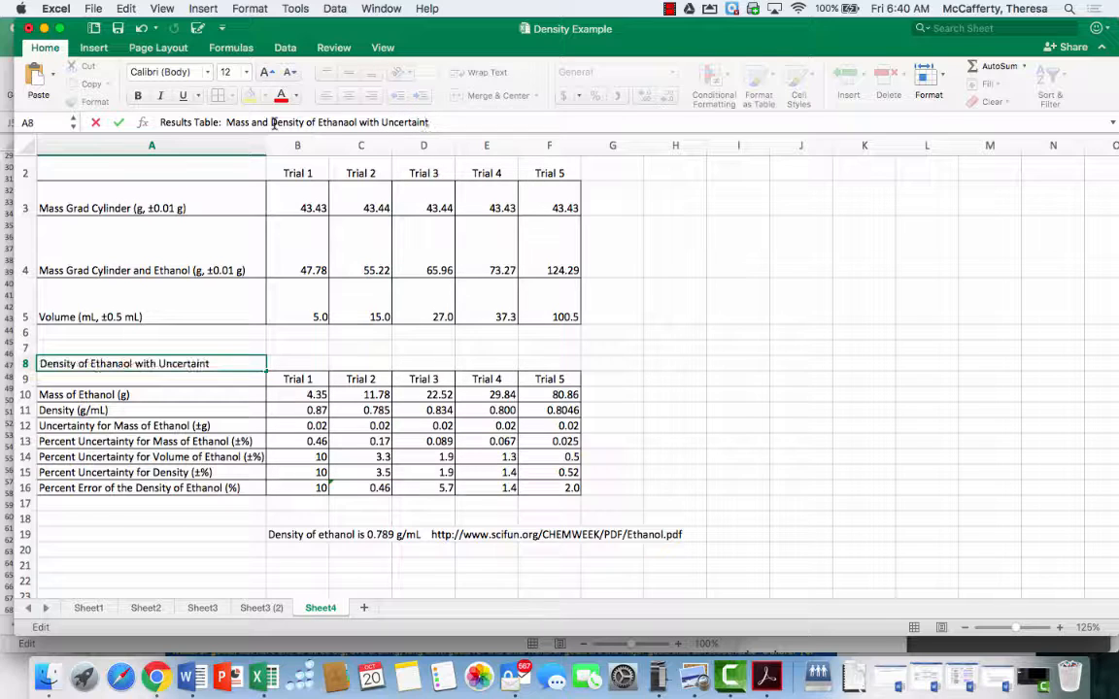
pyautogui.write('ies and Error')
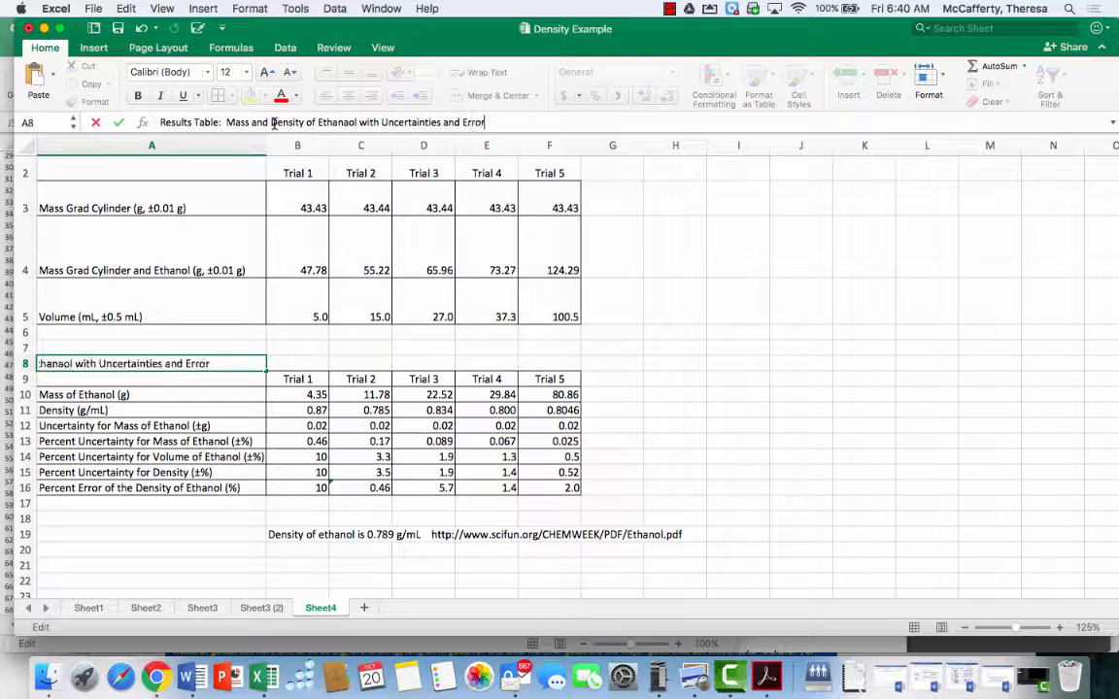
pyautogui.press('Return')
# Merge and center the results table heading across A8:F8
pyautogui.scroll(2, 223, 297)
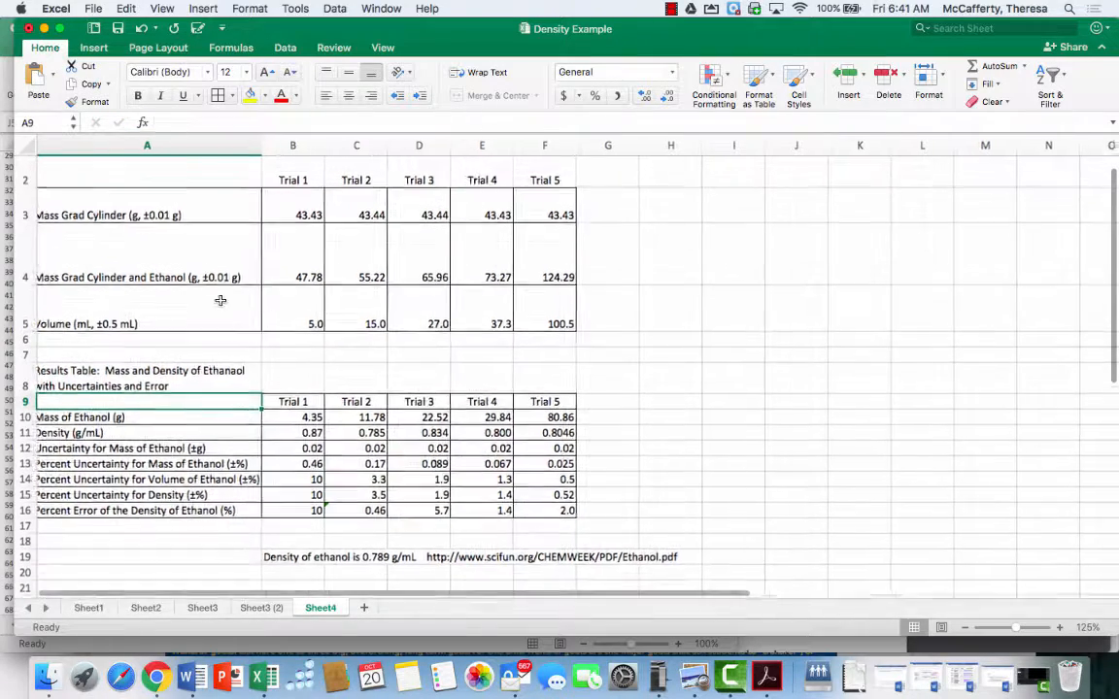
pyautogui.scroll(-3, 302, 331)
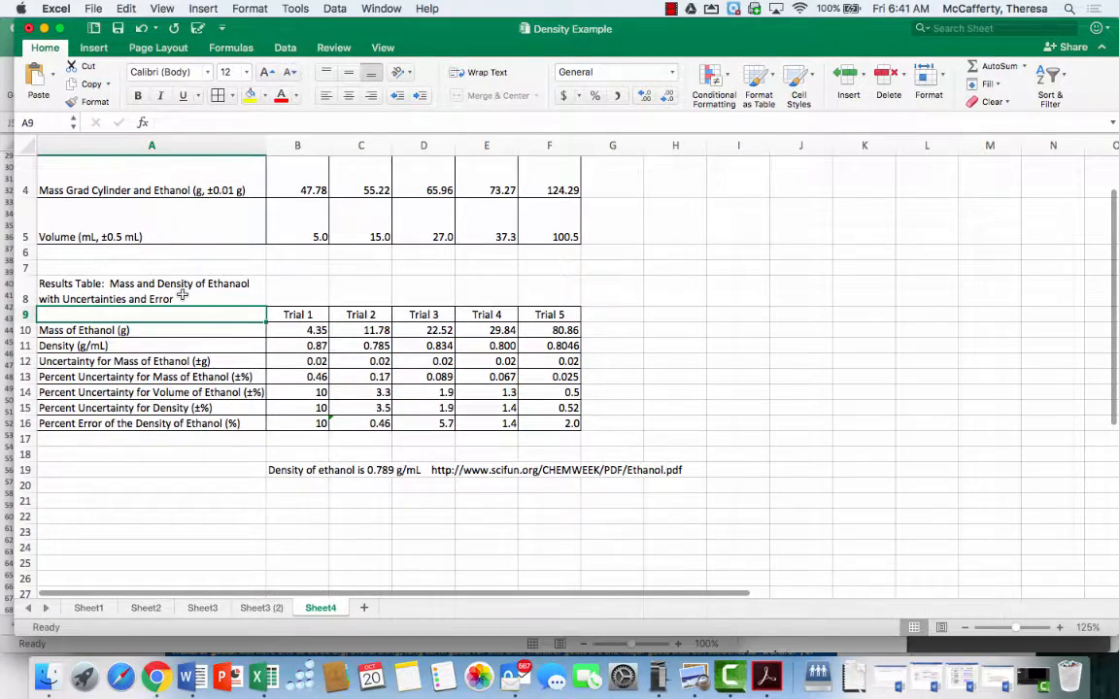
pyautogui.moveTo(151, 291); pyautogui.dragTo(550, 295)
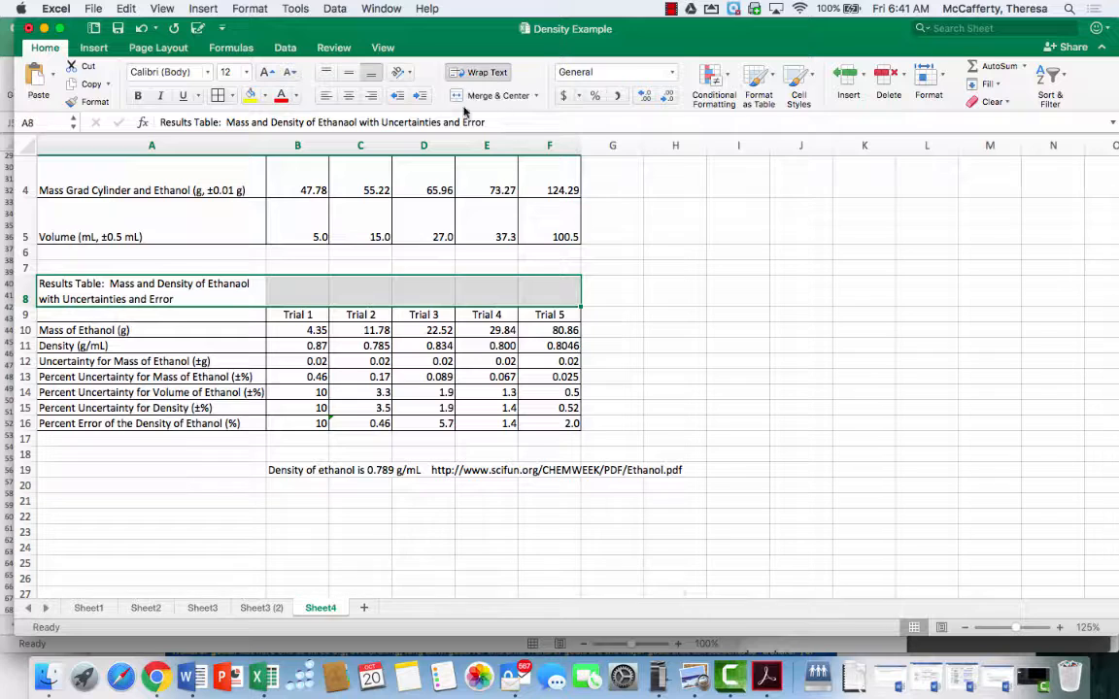
pyautogui.click(479, 95)
pyautogui.click(675, 313)
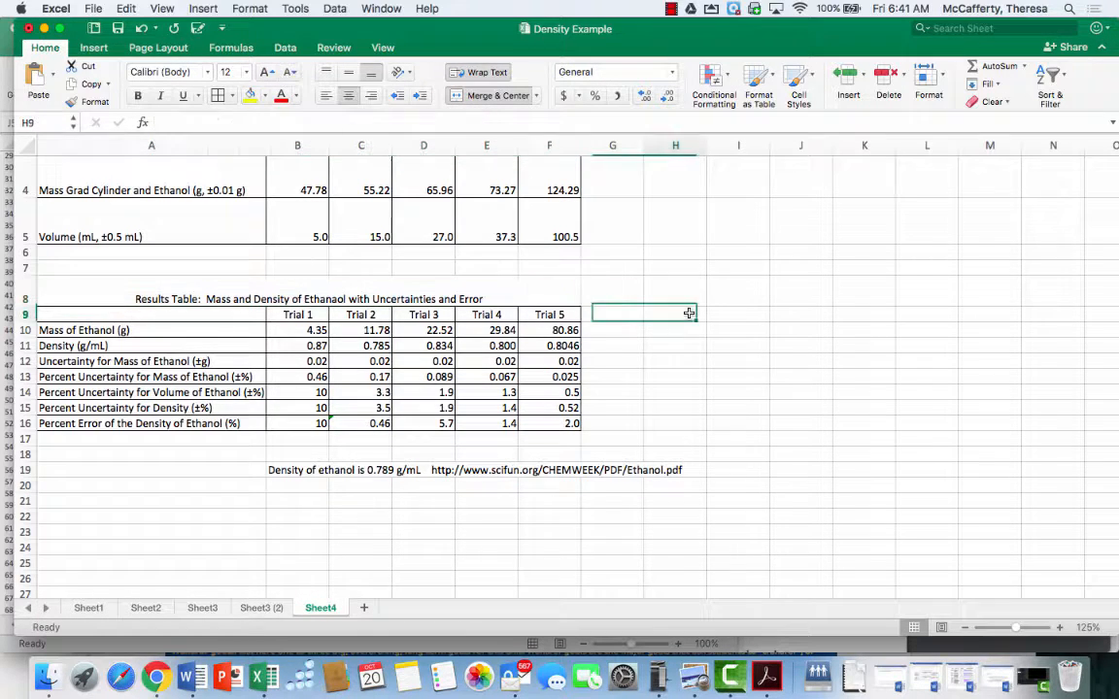
pyautogui.scroll(2, 293, 539)
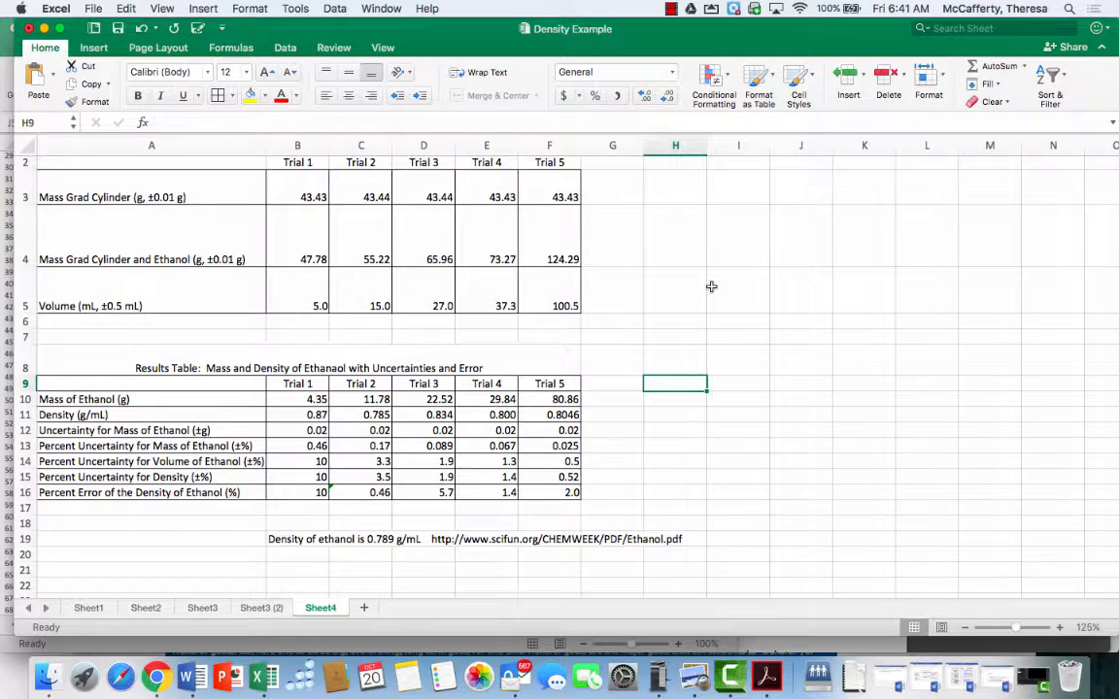
pyautogui.scroll(1, 712, 287)
pyautogui.scroll(-2, 712, 287)
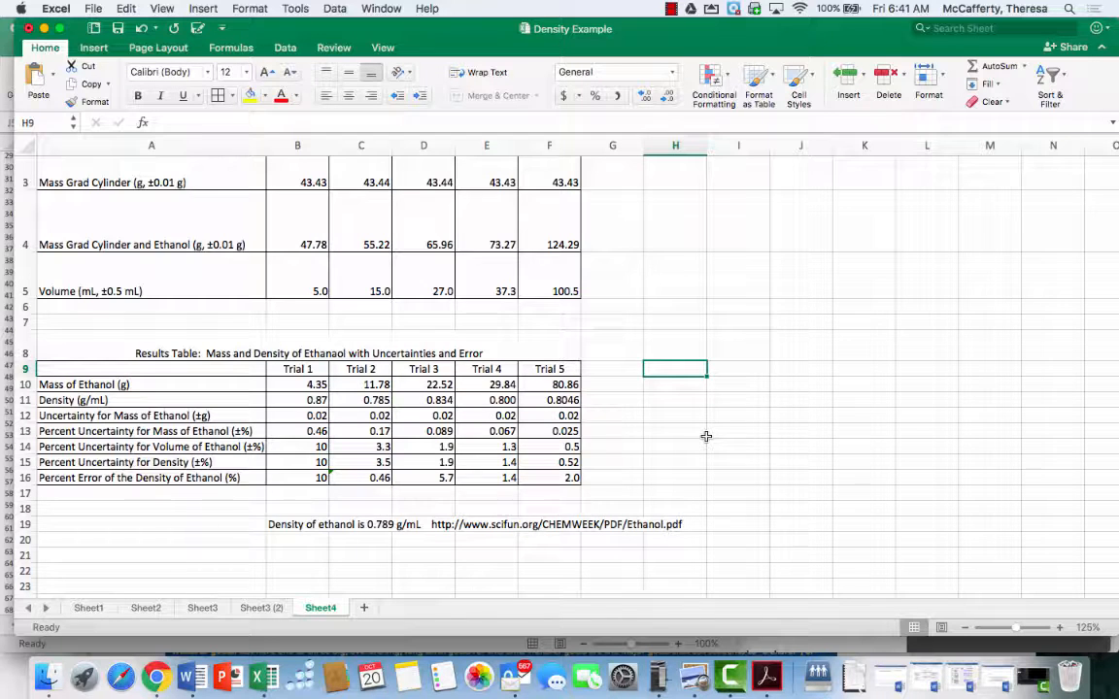
pyautogui.click(673, 15)
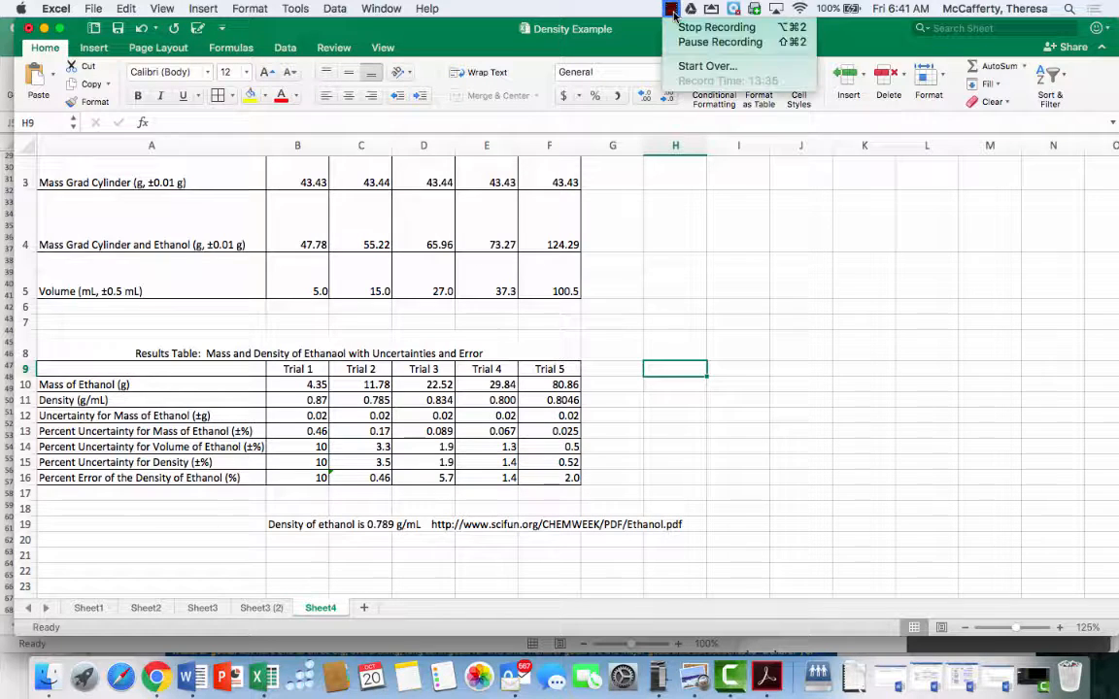